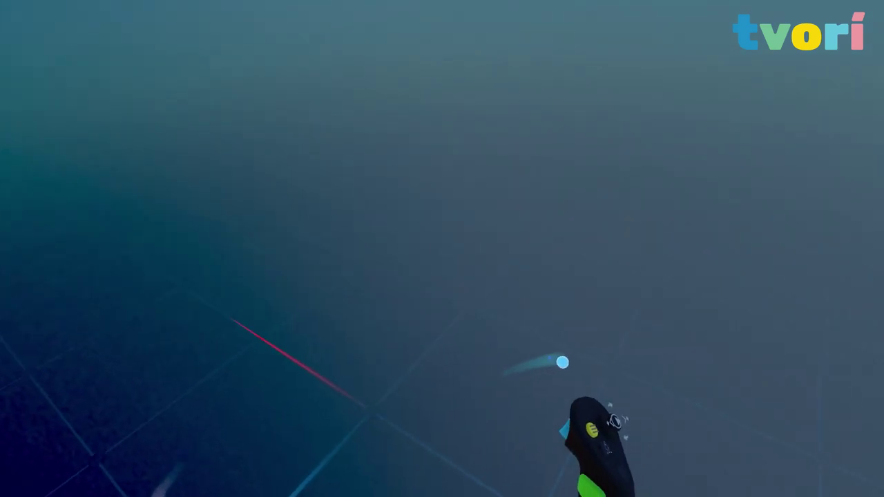
Open the asset library and browse to the folder inside Gwen Stacy that holds the Happy Idle model.
click(561, 363)
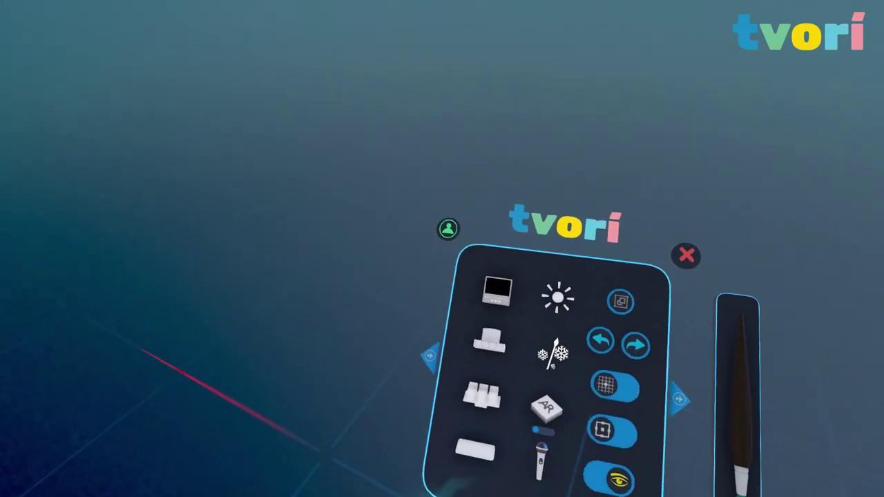
click(471, 333)
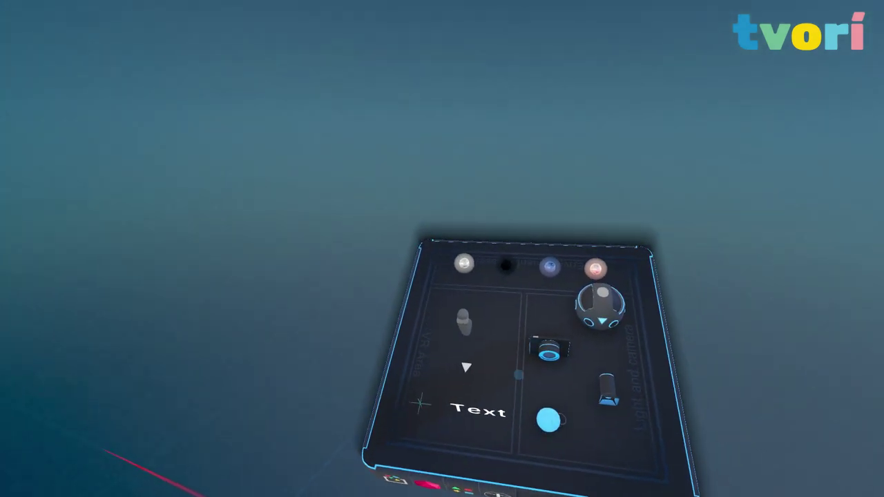
click(434, 383)
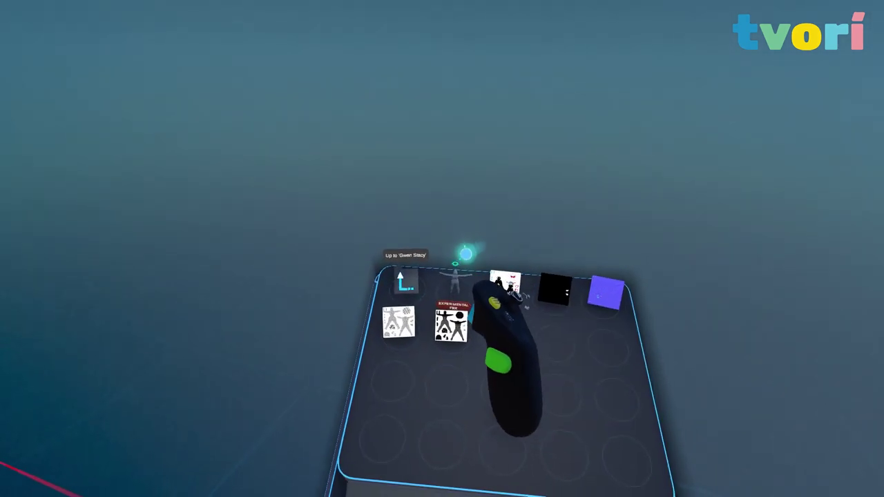
click(469, 272)
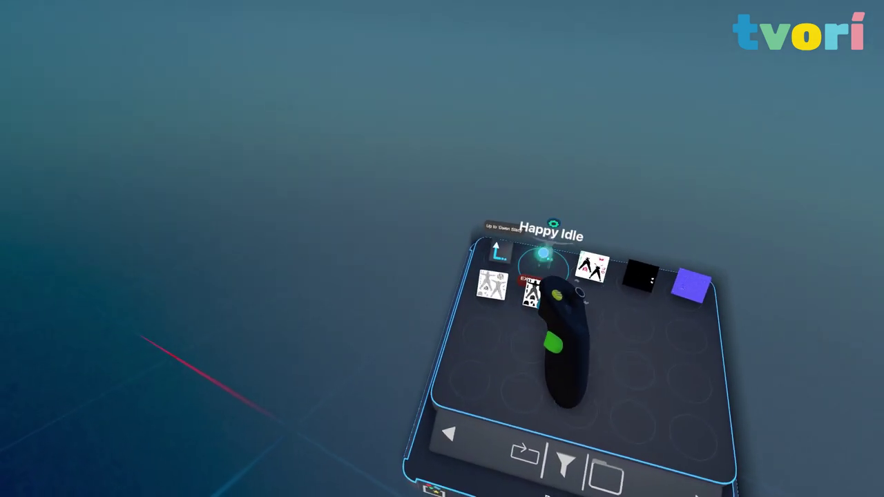
Place the Happy Idle character in the scene using its spawn options, and close the asset library.
drag(544, 255, 607, 172)
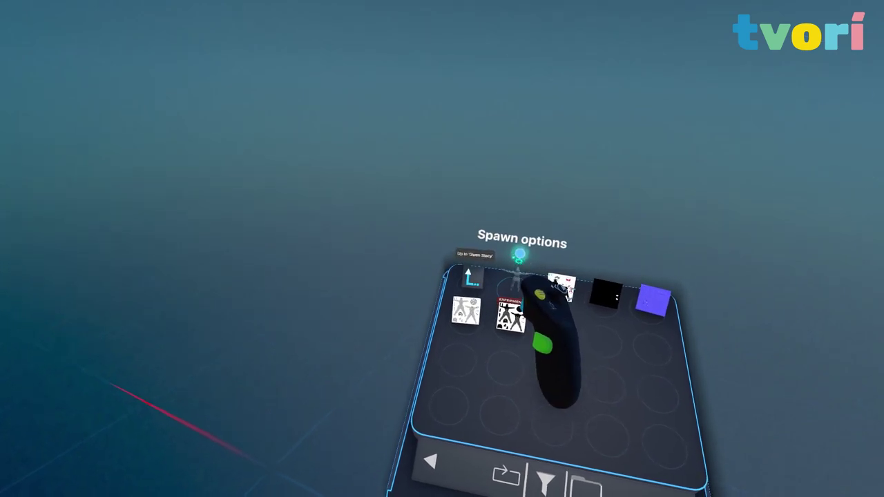
click(519, 255)
click(503, 340)
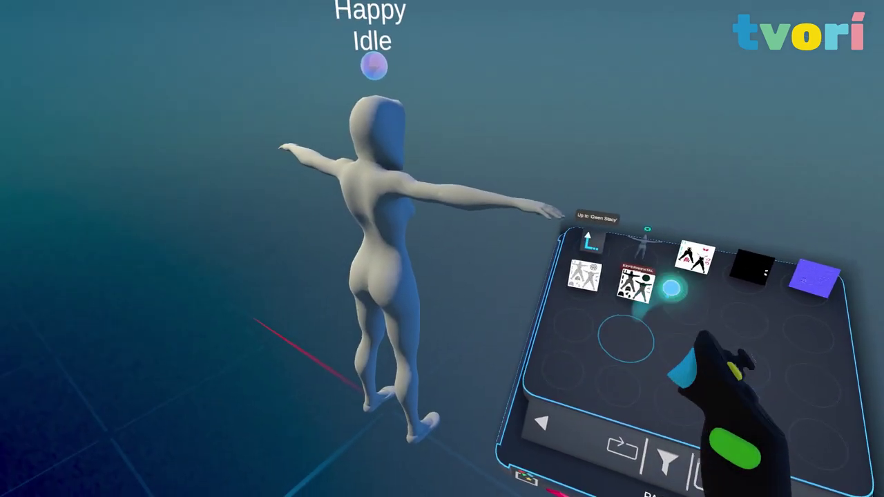
middle_drag(574, 398, 527, 453)
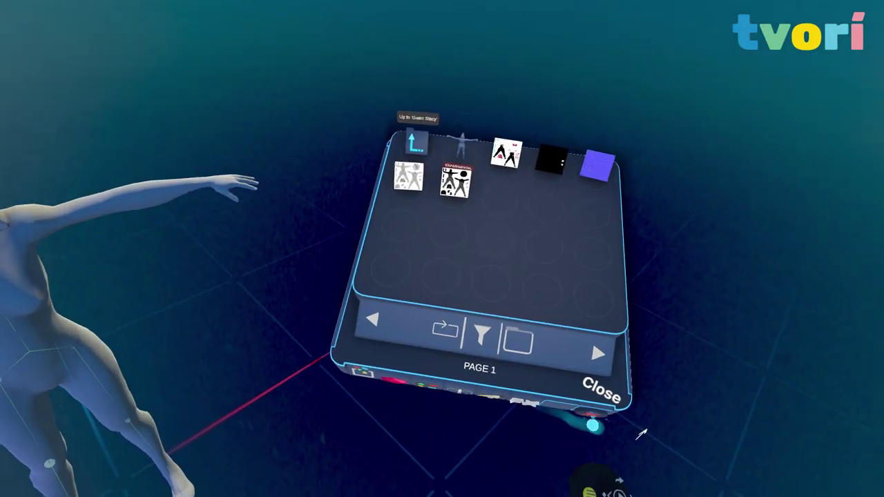
click(592, 423)
middle_drag(601, 400, 617, 394)
Try posing the character's arms and bending its left leg by moving the individual joints directly.
drag(504, 278, 557, 305)
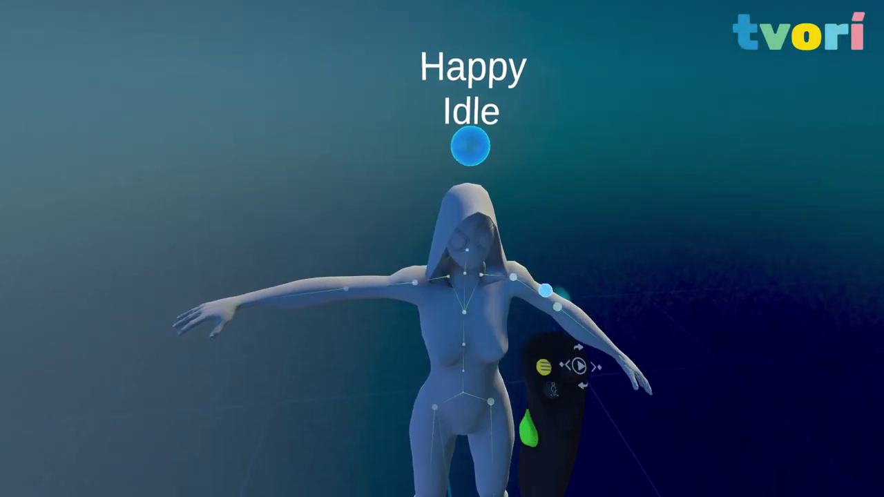
drag(347, 289, 401, 315)
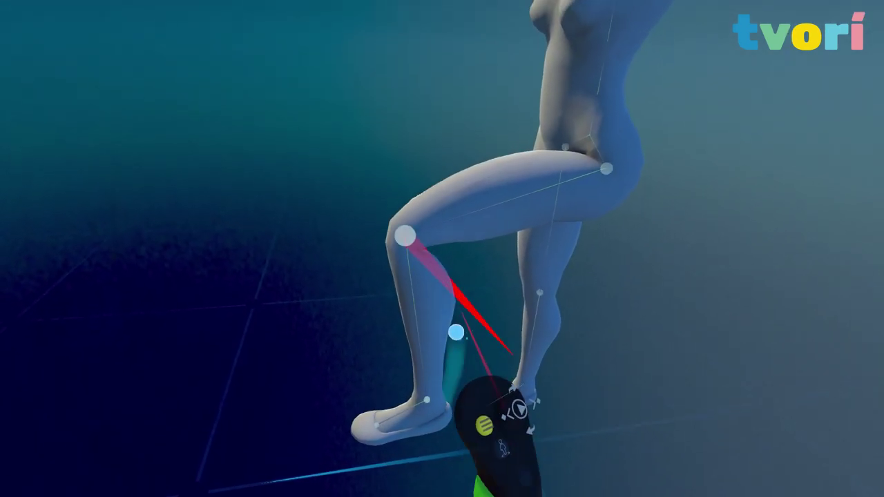
drag(405, 235, 426, 332)
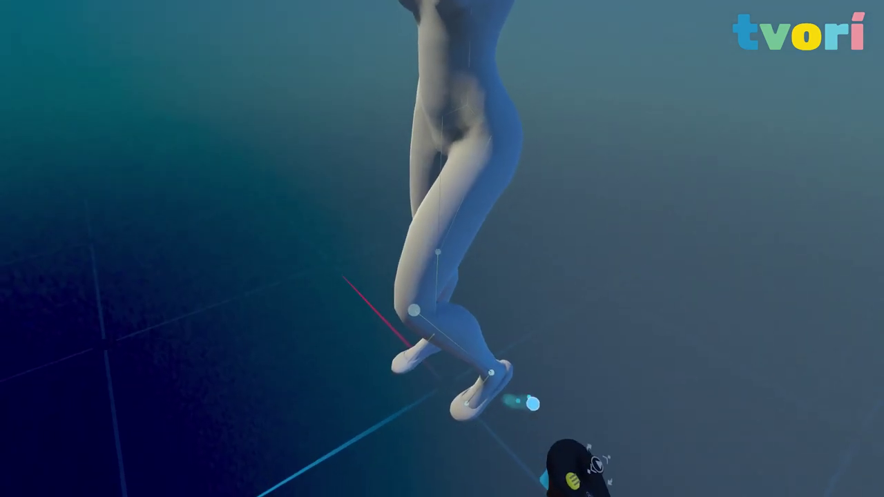
drag(414, 310, 314, 224)
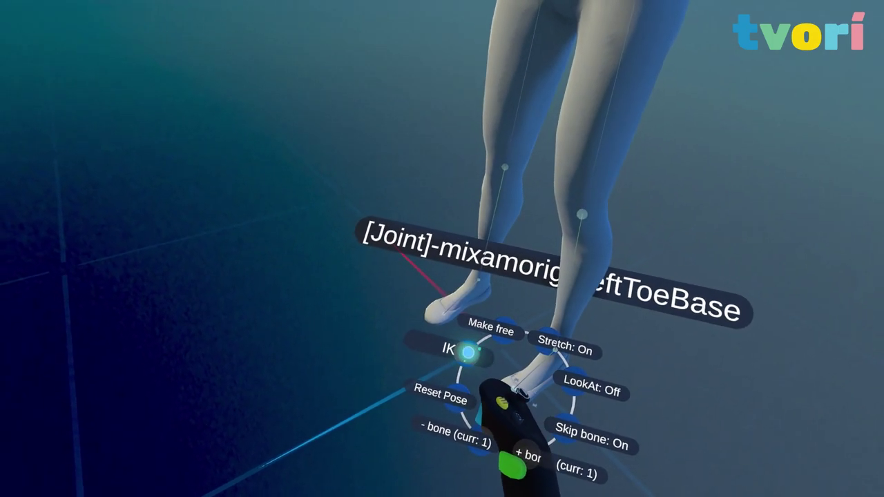
Create a Leg IK from the LeftToeBase joint and try moving the left foot and knee.
click(462, 349)
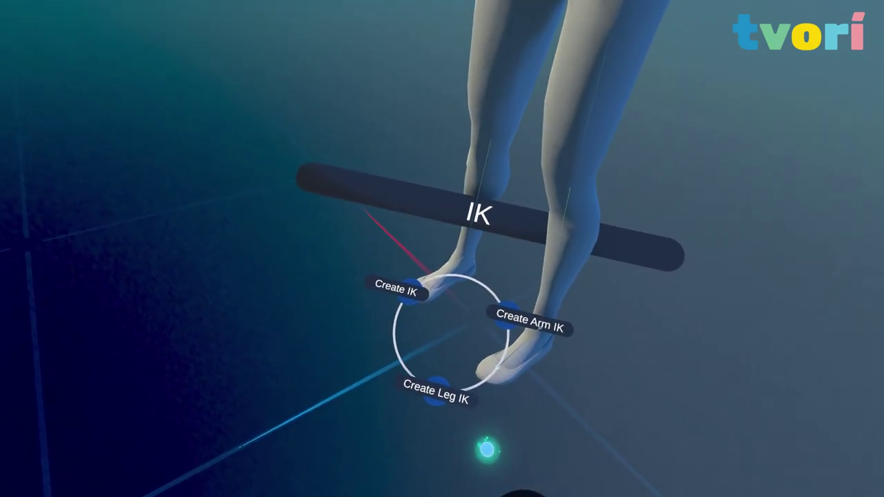
click(444, 394)
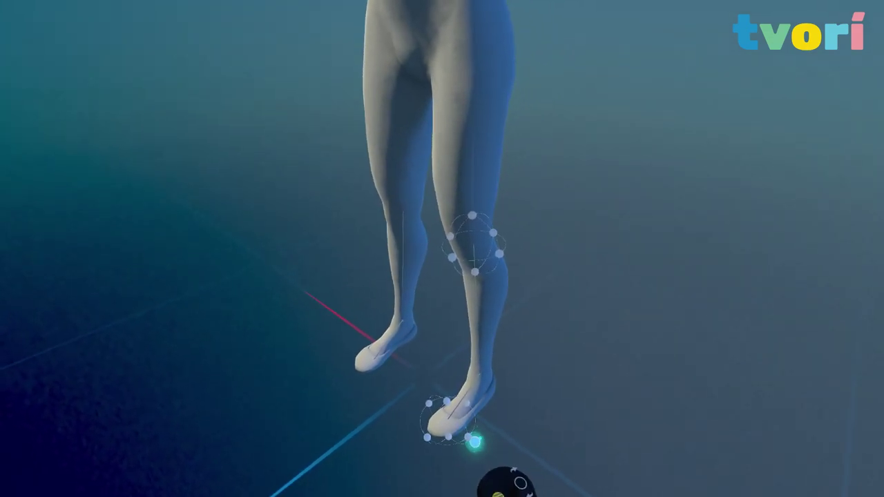
drag(474, 442, 482, 435)
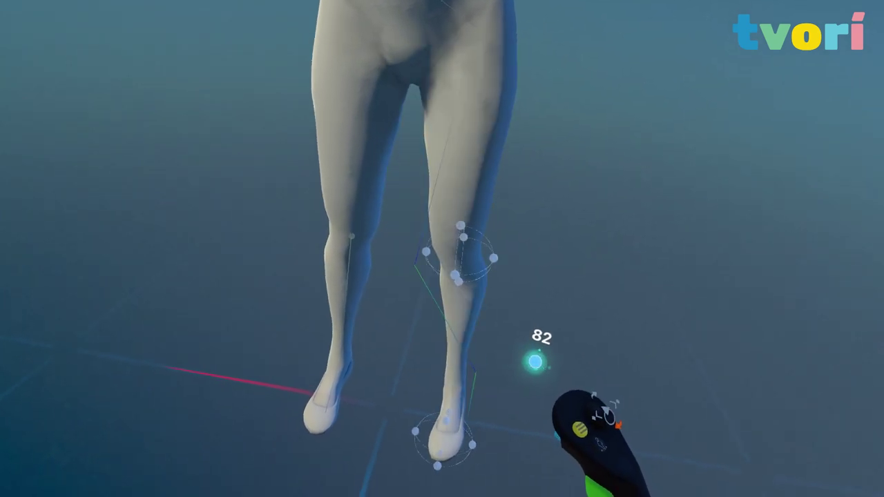
middle_drag(536, 369, 497, 429)
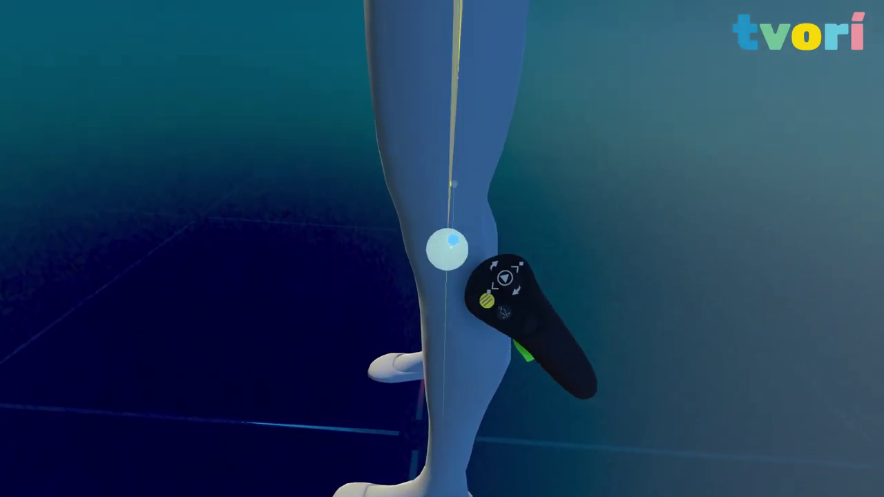
drag(456, 319, 461, 308)
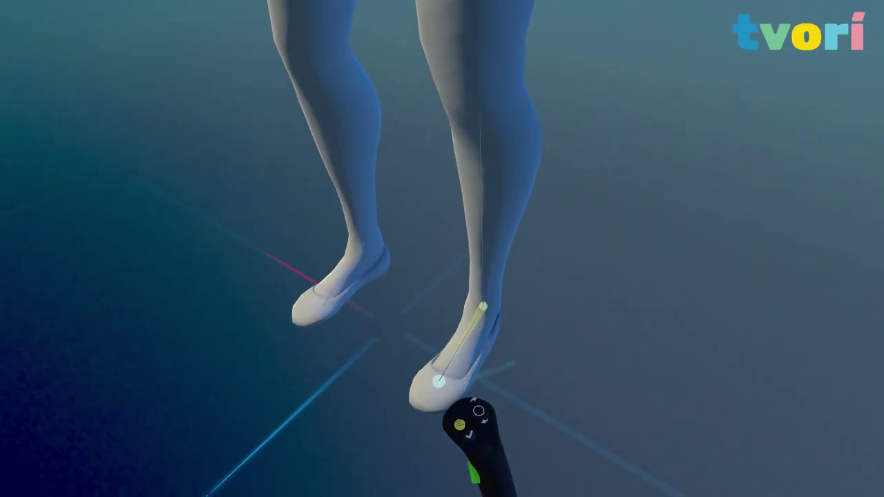
Create a Leg IK on the left foot's toe joint again and test it by lifting and lowering the foot.
click(464, 364)
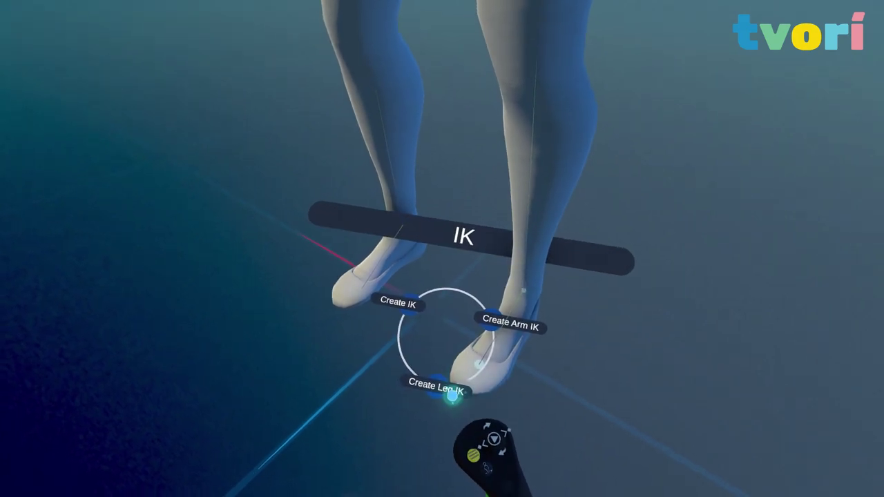
click(449, 399)
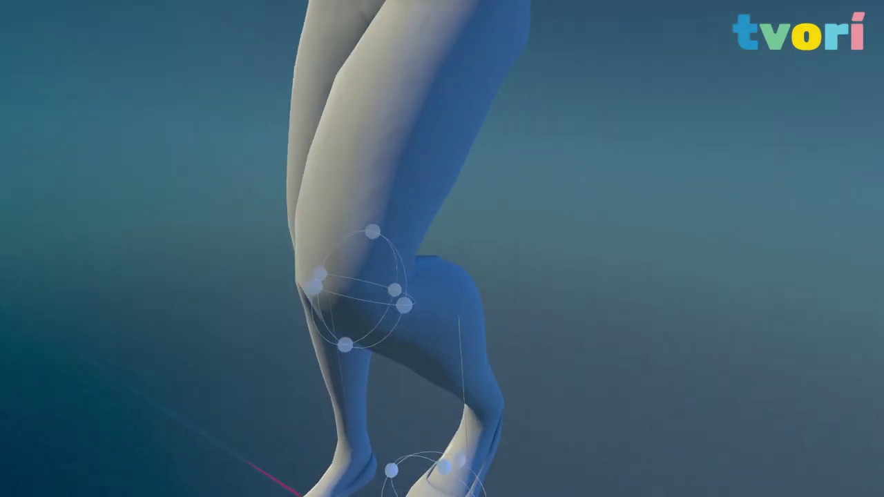
drag(442, 476, 478, 404)
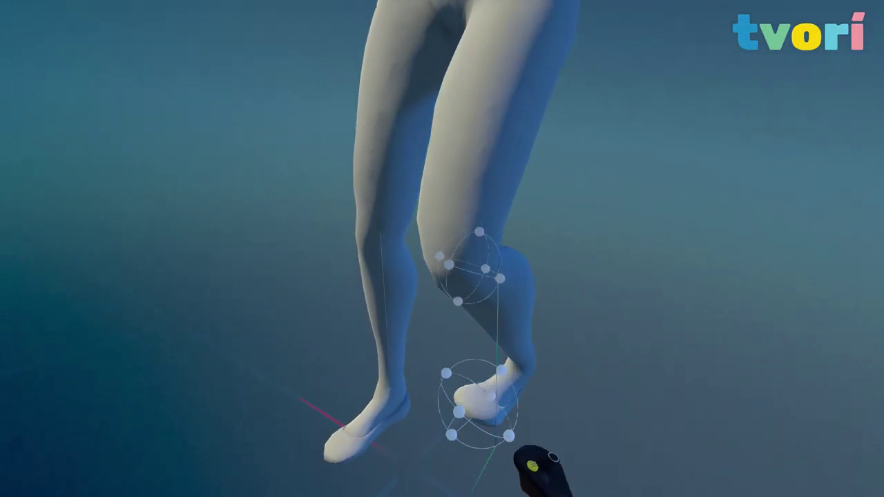
drag(476, 479, 558, 474)
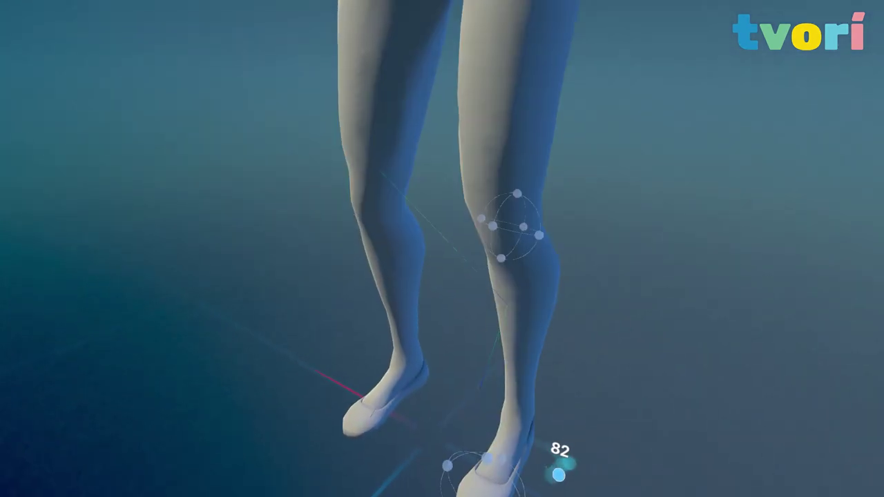
click(391, 376)
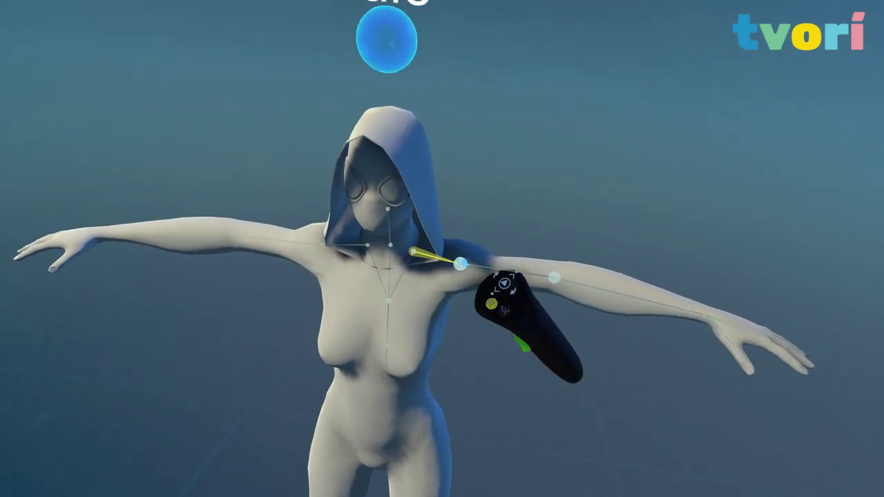
Try lowering the left arm by moving its shoulder and elbow joints directly.
drag(461, 264, 464, 261)
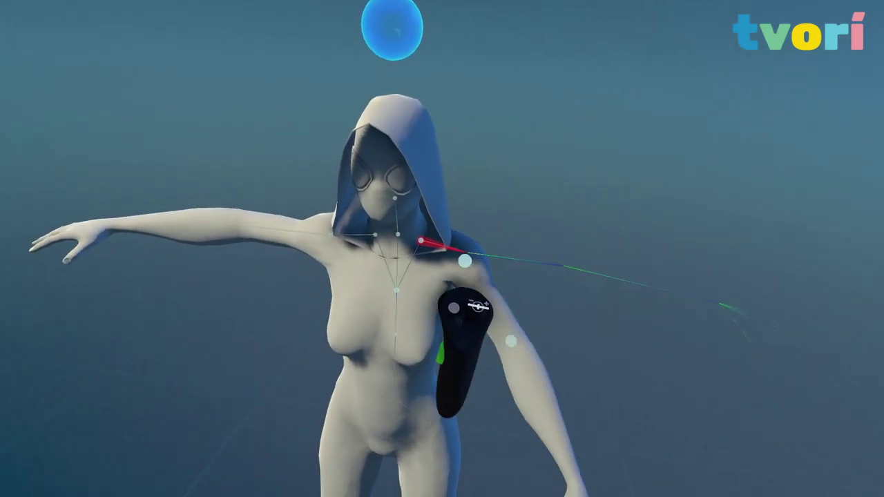
drag(509, 337, 526, 310)
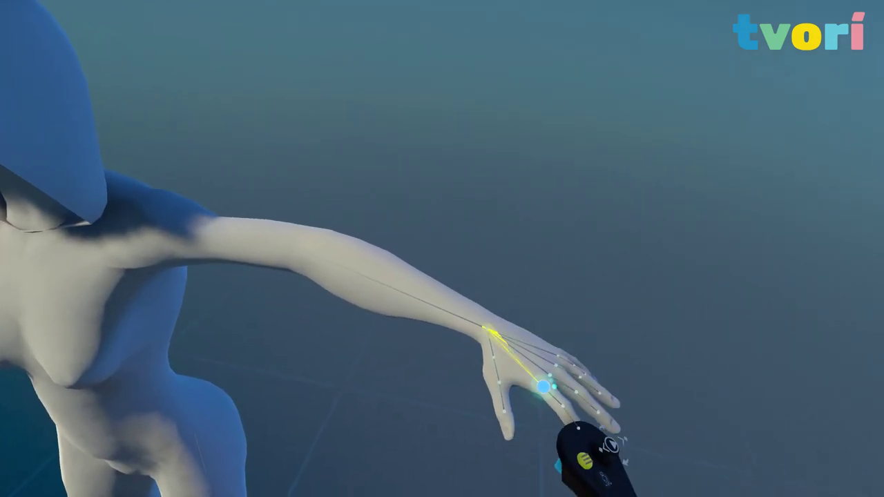
Create an Arm IK from the left hand's index finger joint and test it by raising and lowering the hand.
click(537, 378)
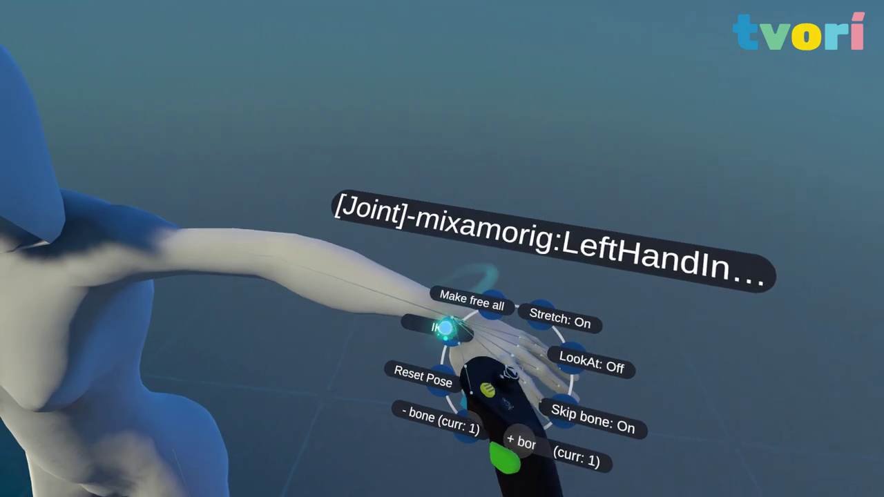
click(444, 327)
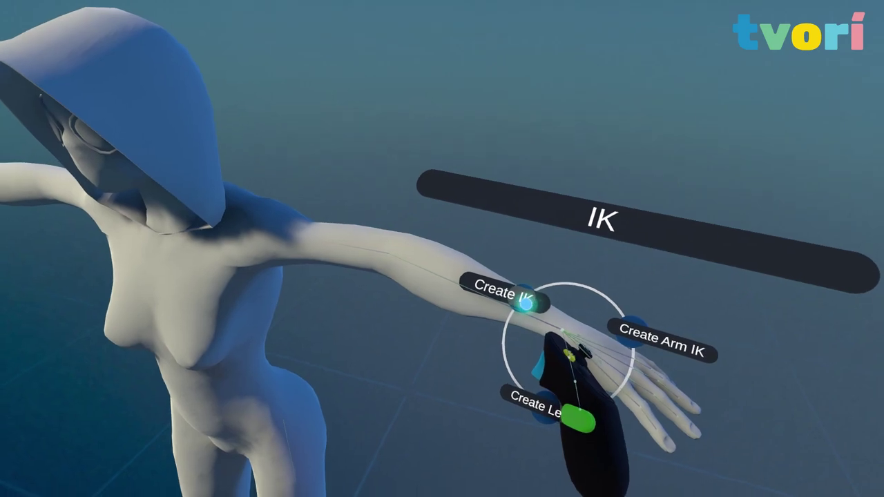
click(521, 300)
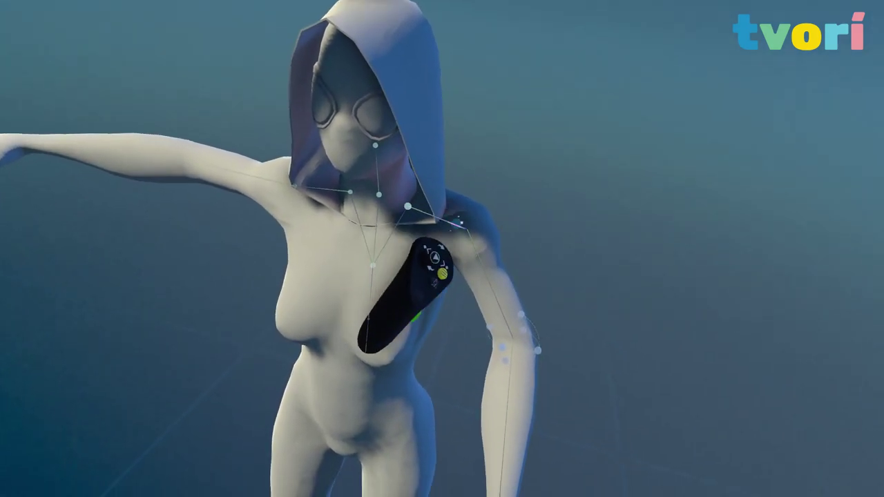
drag(512, 484, 811, 207)
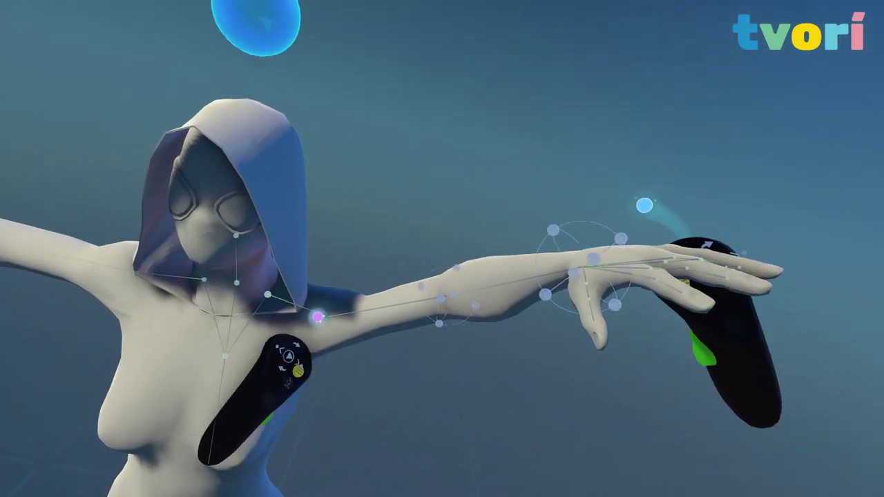
drag(725, 241, 486, 493)
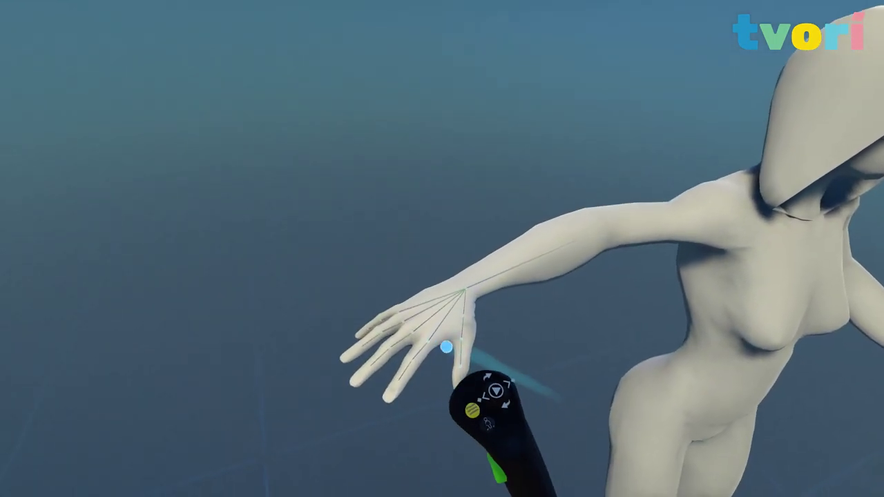
Create an Arm IK from the right hand's finger joint and test it by bending the wrist and raising the hand.
click(467, 290)
click(367, 313)
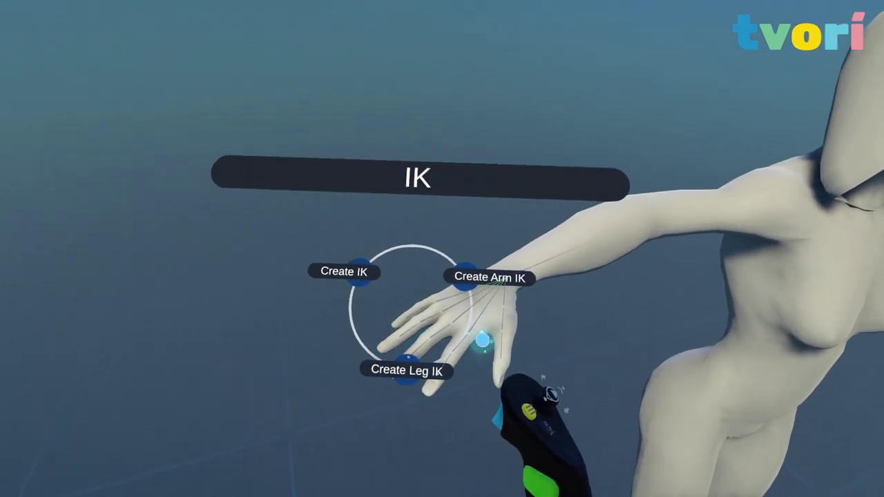
click(465, 276)
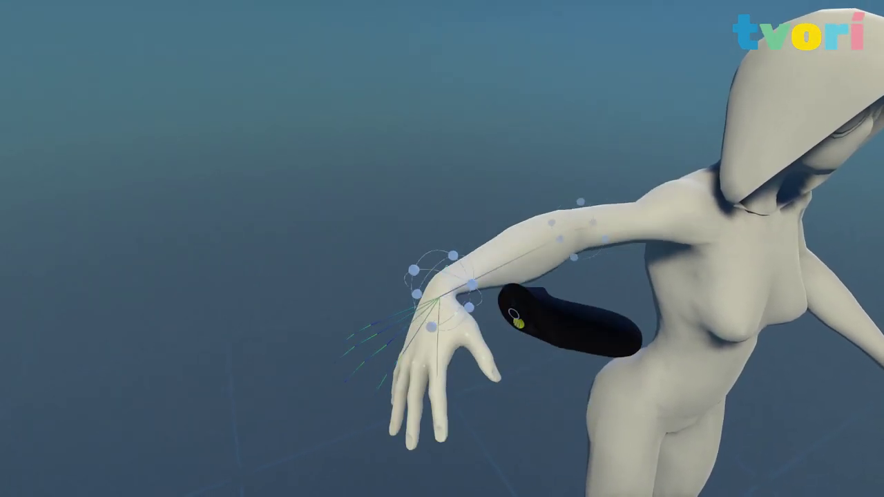
drag(509, 296, 509, 324)
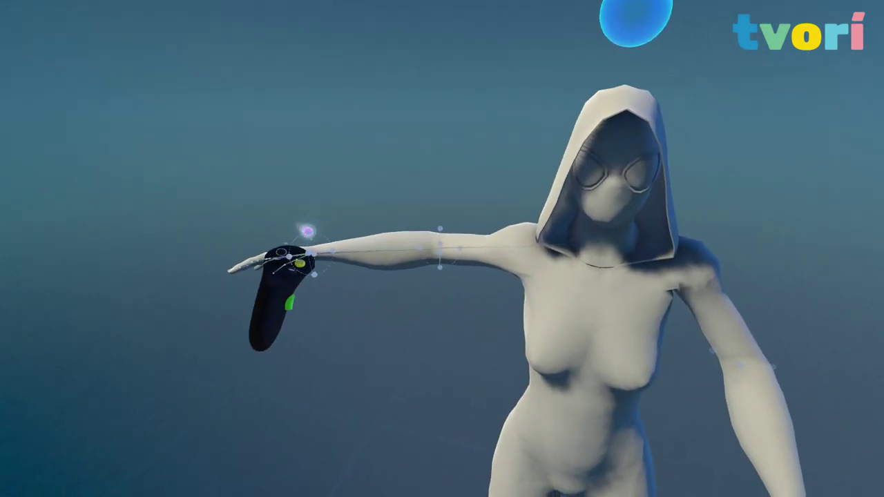
drag(304, 252, 260, 35)
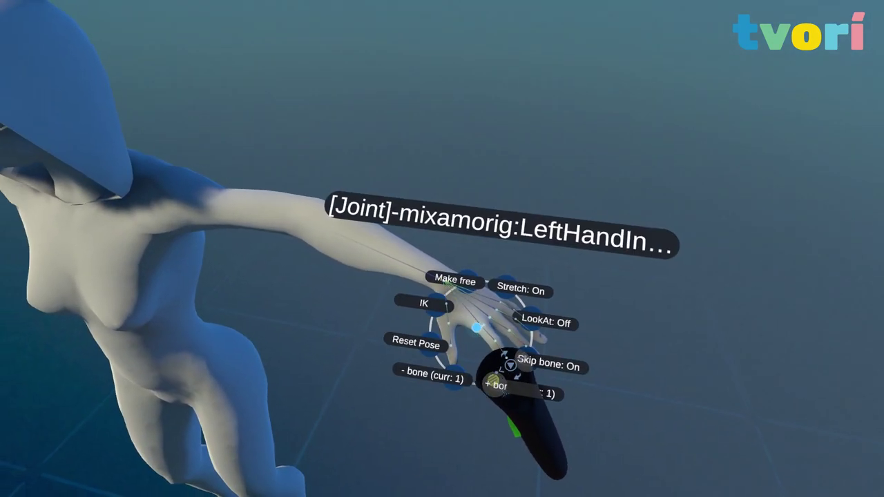
Create the left Arm IK again from the index finger joint and move the left hand with its control.
click(436, 304)
click(505, 297)
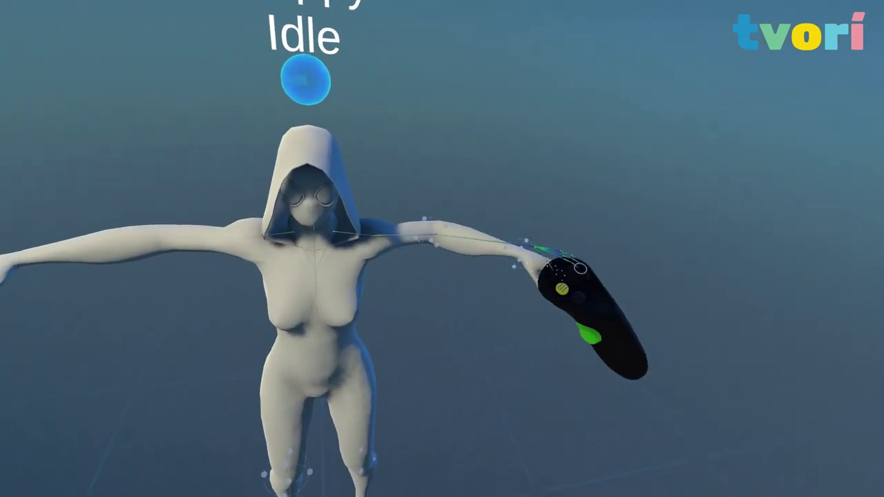
drag(552, 266, 468, 367)
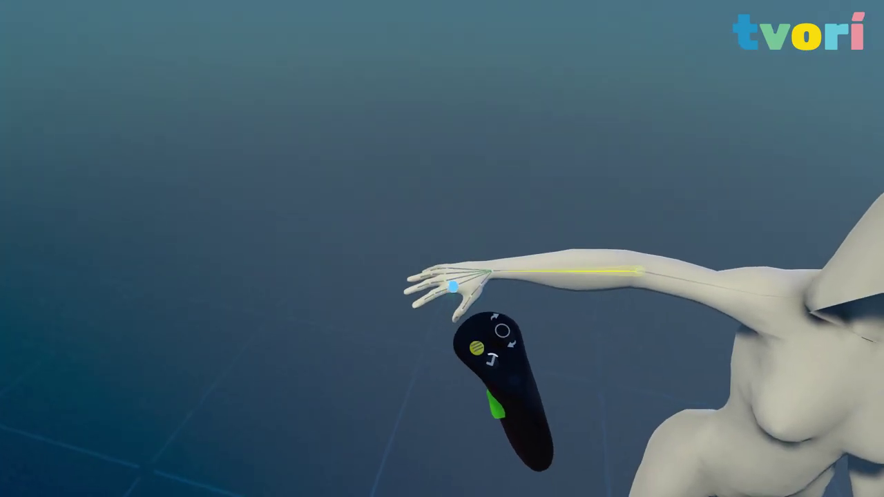
Create an Arm IK from the right hand's finger joint and lower the arm beside the body.
click(449, 288)
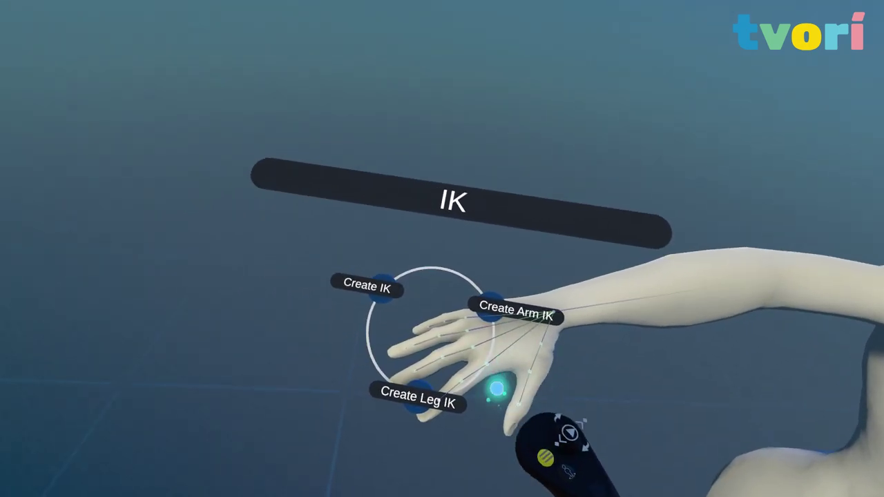
click(509, 301)
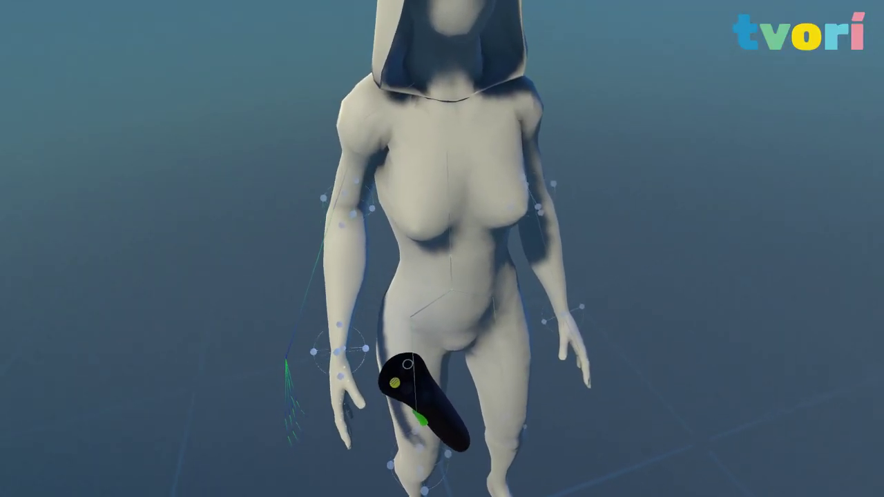
drag(396, 366, 540, 448)
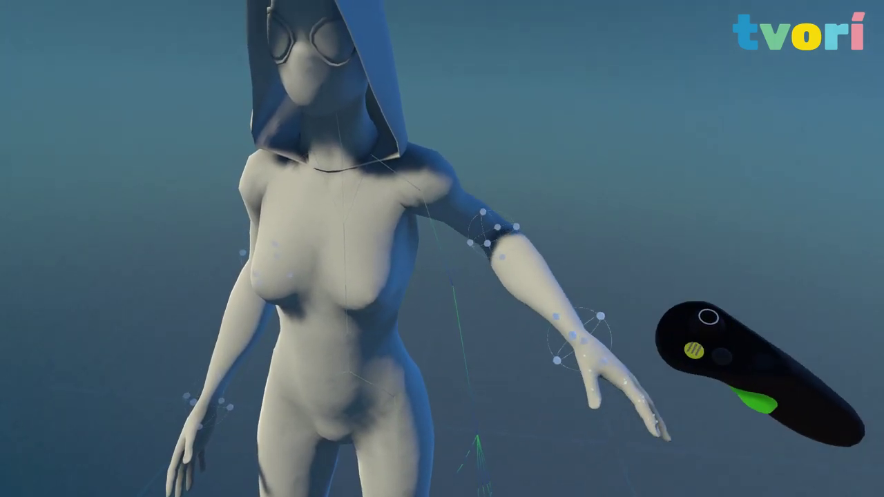
Pose the left arm with its wrist IK control, moving the hand down and inward in front of the thigh.
drag(572, 335, 600, 361)
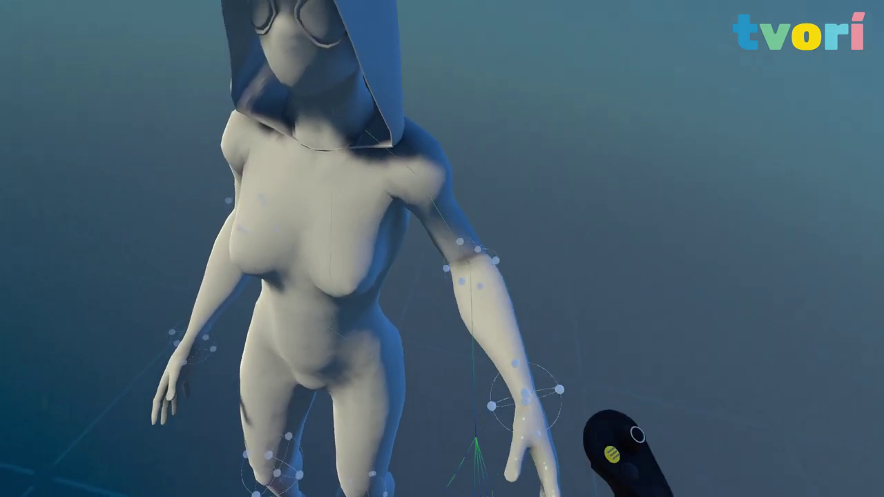
drag(611, 421, 422, 473)
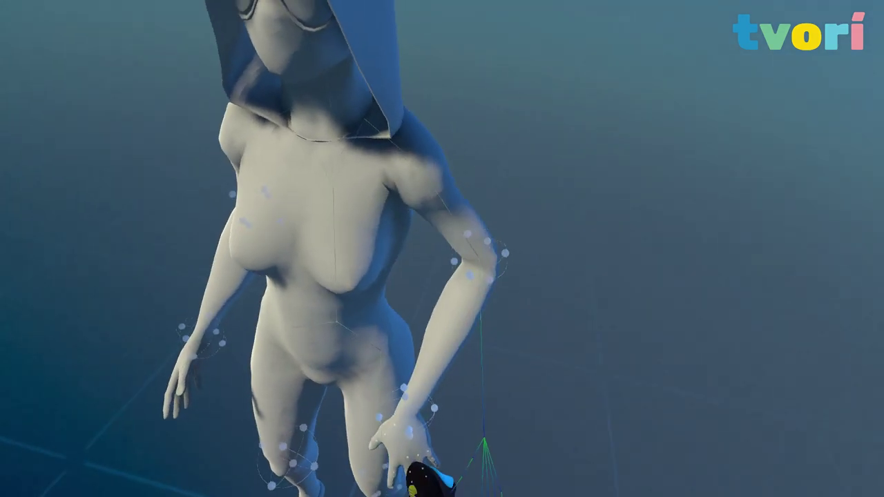
drag(599, 421, 387, 479)
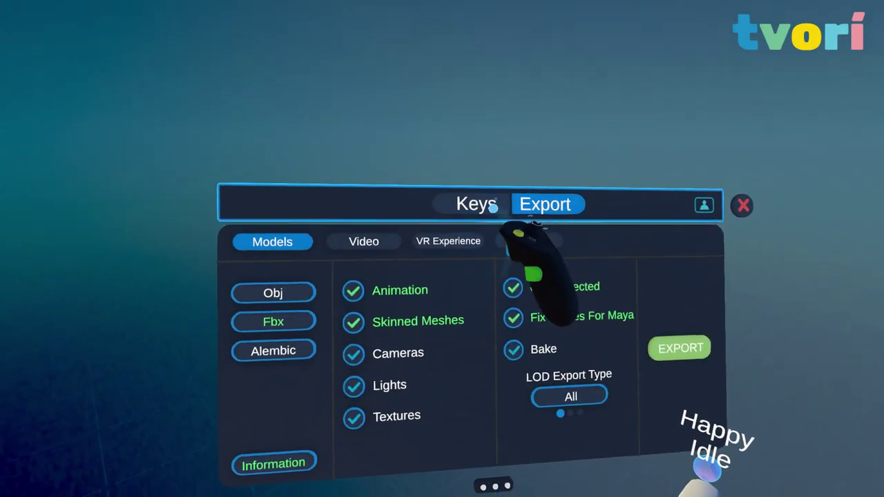
Show the keyframe timeline and toggle the keying mode to Full body and back to Body parts.
click(493, 206)
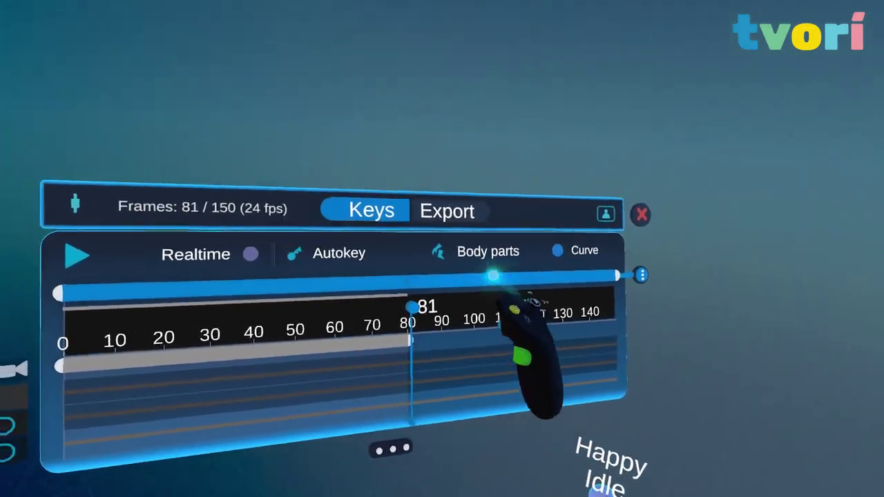
click(551, 215)
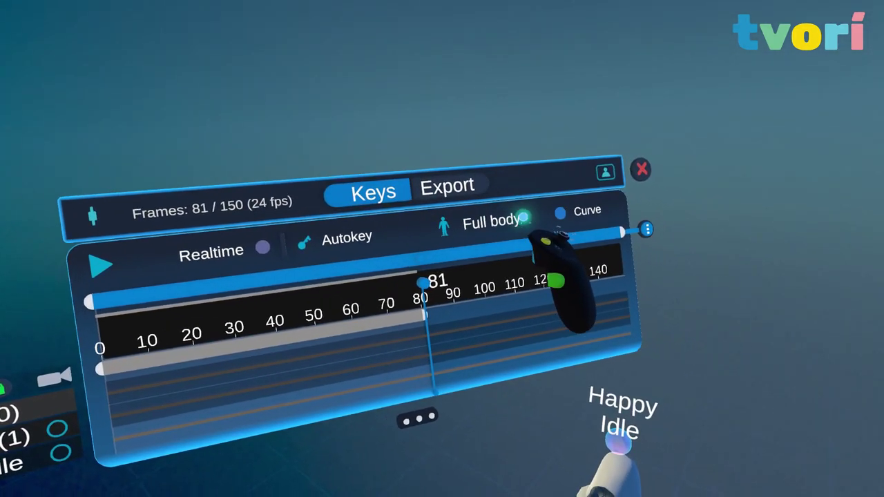
click(437, 222)
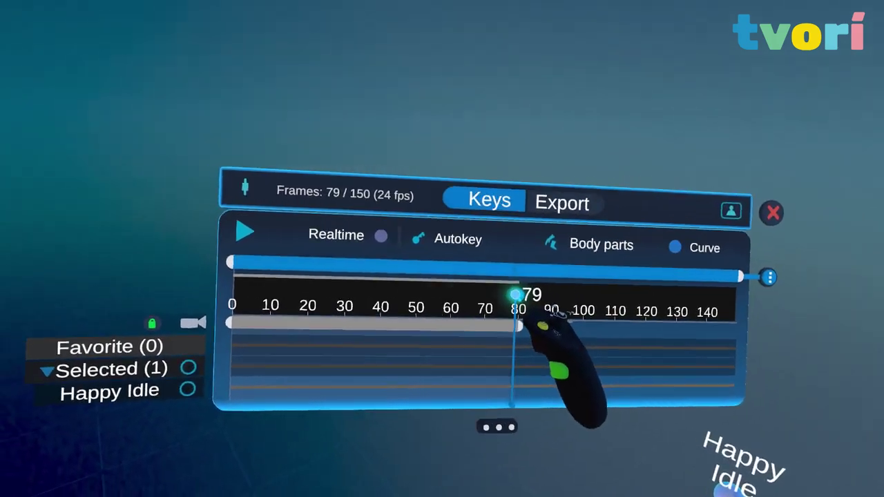
Go to frame 0, shorten the playback range to end at about frame 60, and play it.
drag(496, 257, 303, 253)
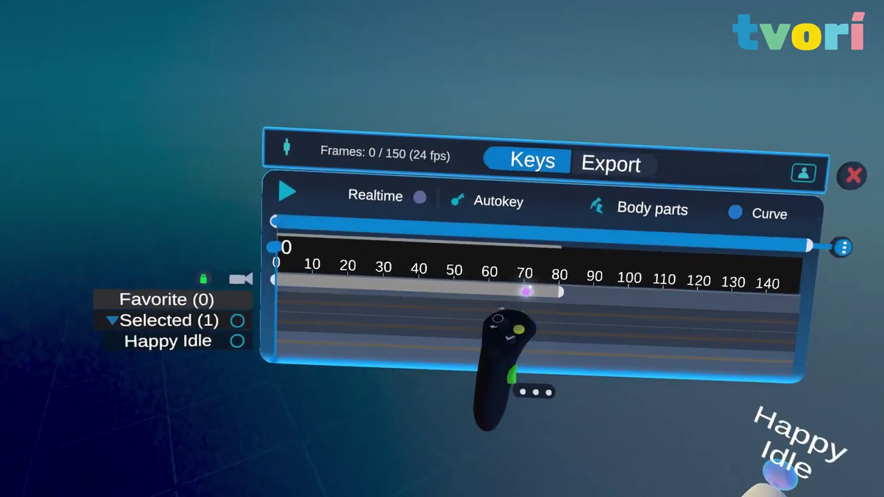
drag(504, 294, 511, 306)
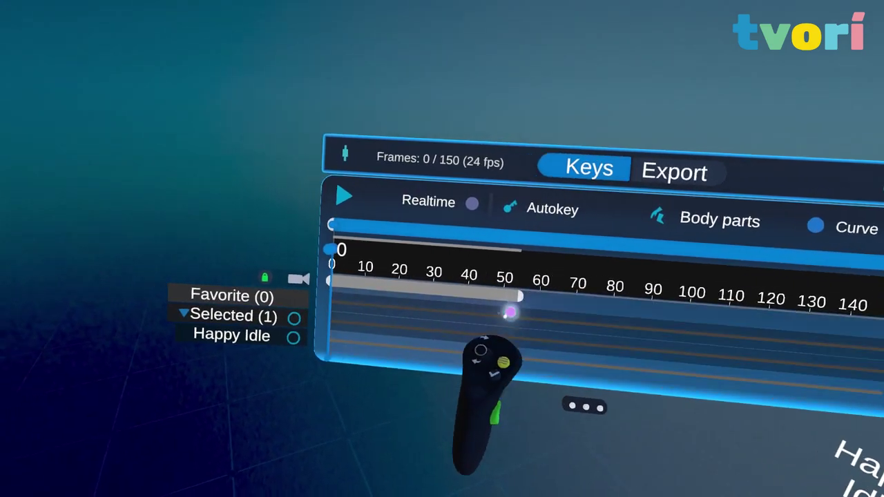
click(370, 222)
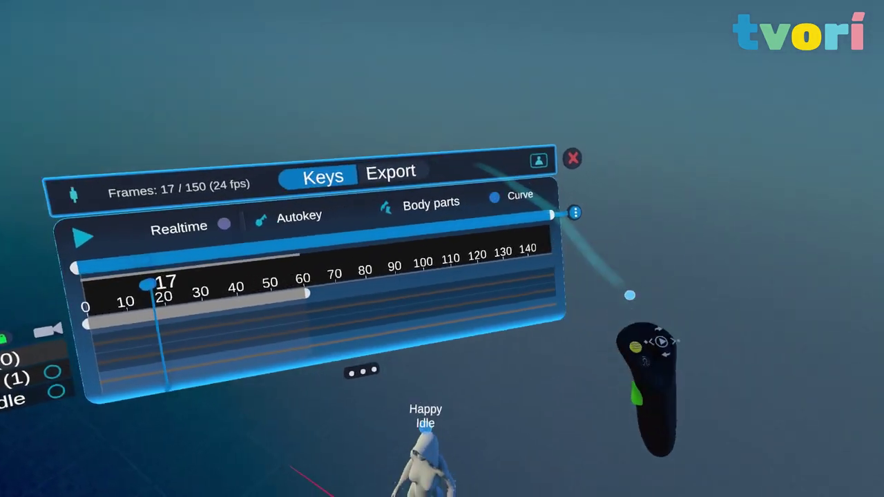
Place additional cameras from the Tools library above the timeline, giving green, purple and yellow cameras.
click(629, 294)
click(522, 293)
click(490, 376)
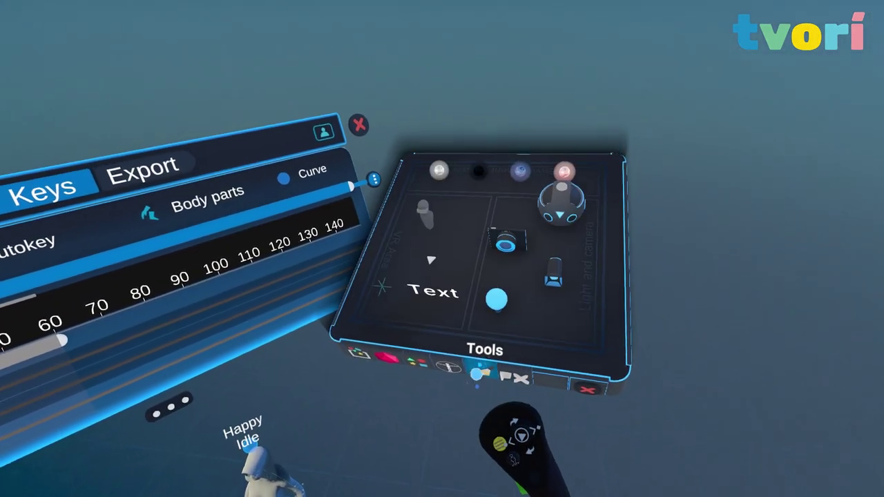
drag(495, 297, 456, 462)
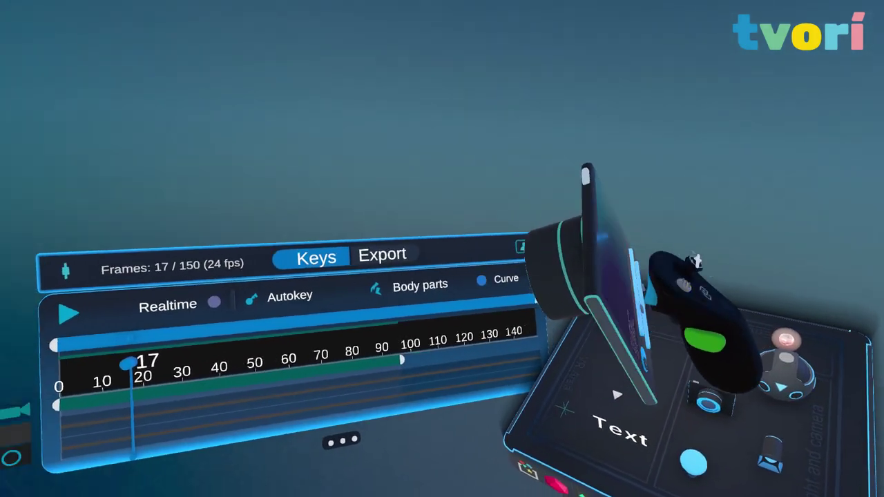
drag(670, 276, 593, 189)
click(642, 325)
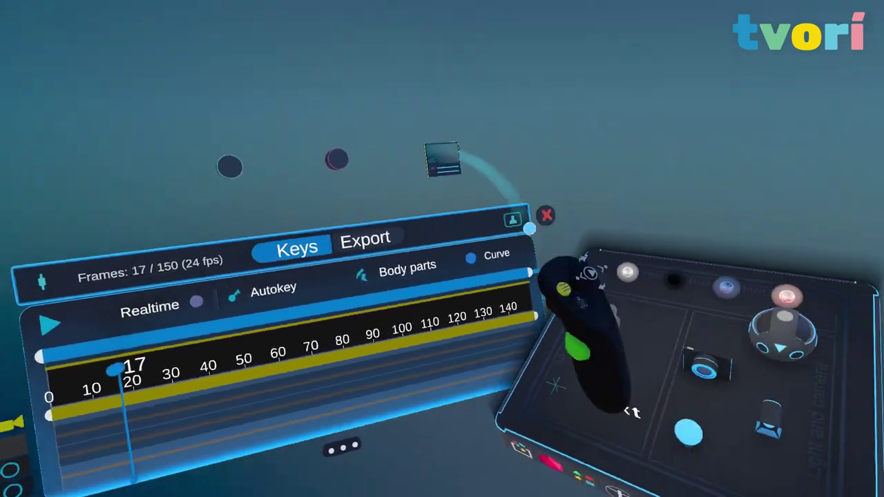
click(572, 276)
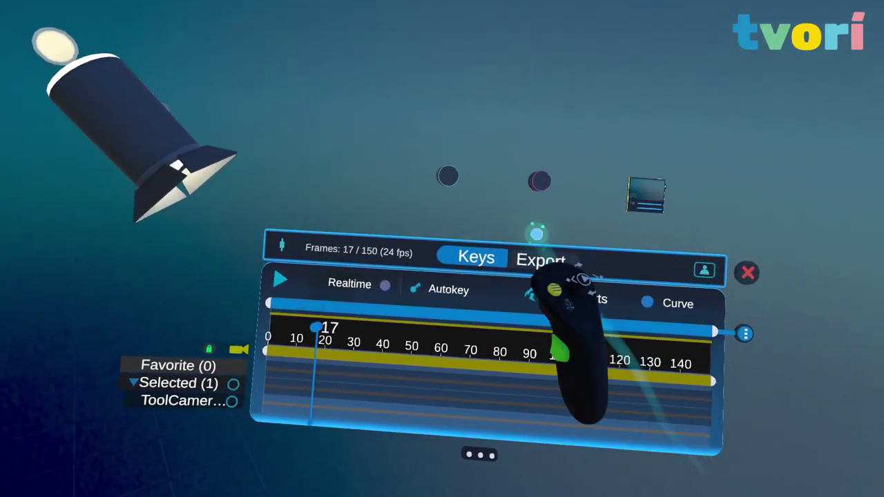
End the green camera's range at frame 60 and set the purple camera's range to frames 60 to 100.
click(474, 179)
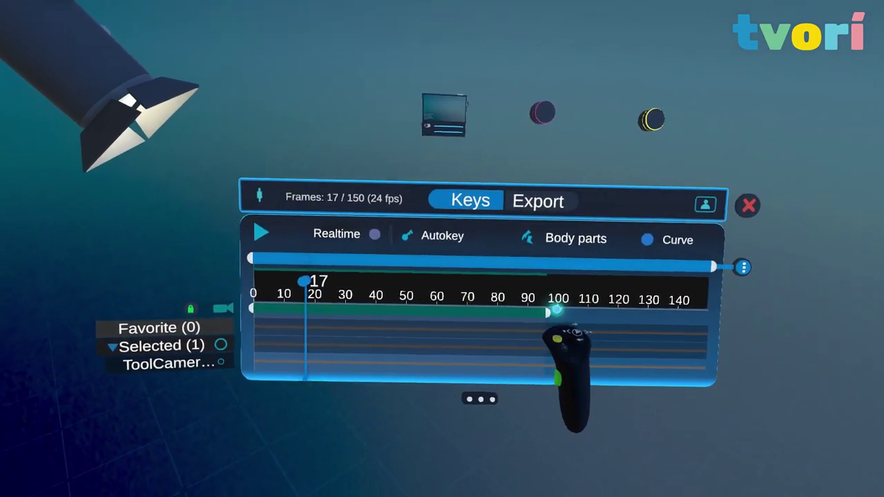
drag(556, 309, 474, 308)
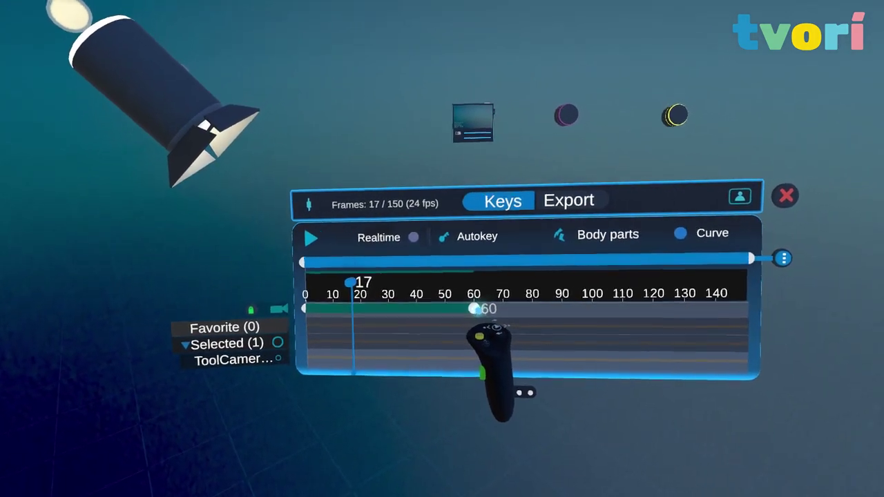
click(525, 189)
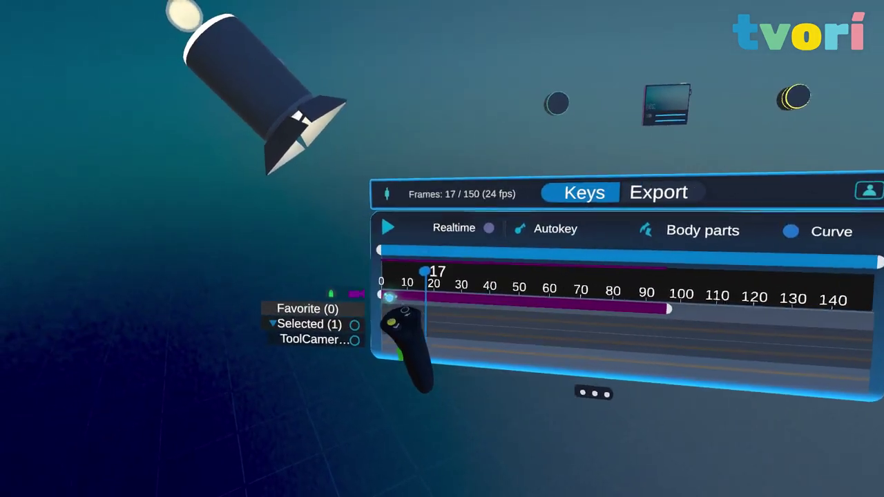
drag(390, 296, 457, 285)
drag(515, 282, 499, 290)
Select the yellow camera and set its range to frames 100 to 140.
click(576, 157)
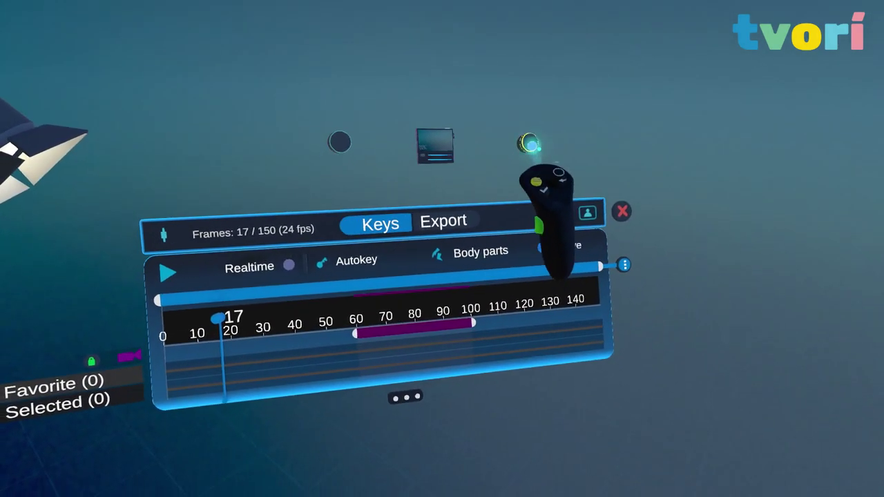
click(522, 159)
mouse_move(488, 303)
mouse_down()
mouse_move(499, 296)
mouse_move(490, 290)
mouse_up()
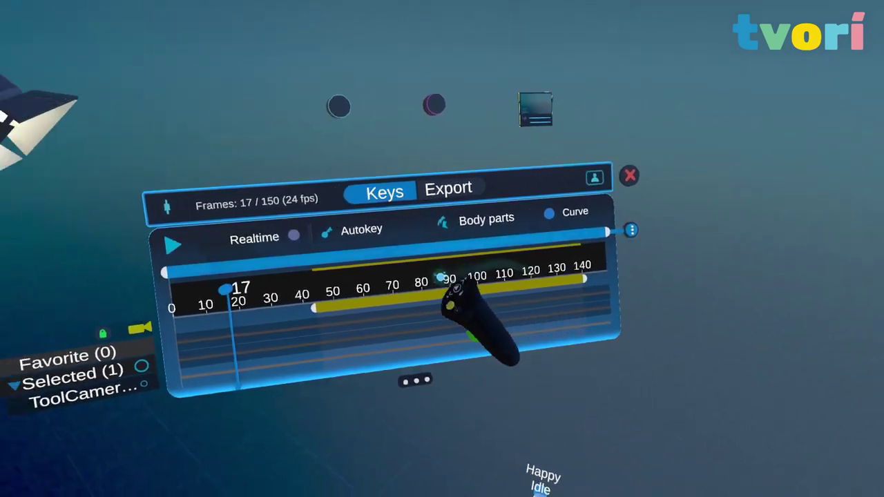
drag(269, 318, 425, 297)
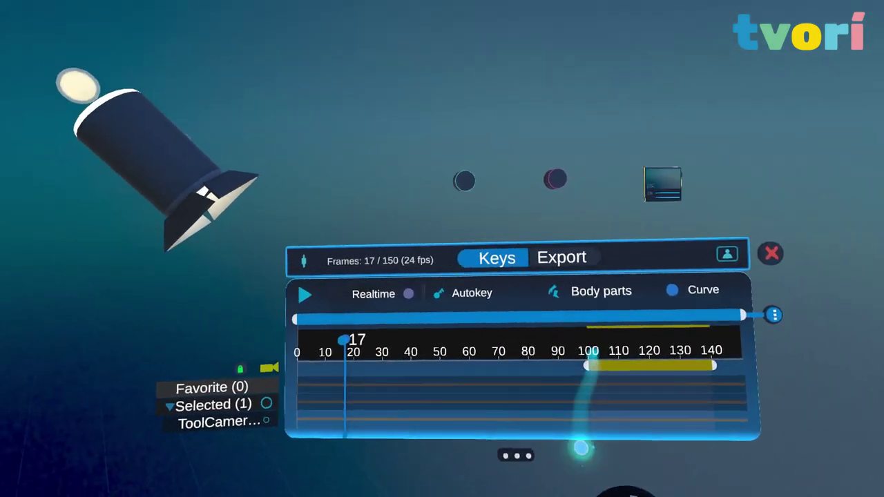
Play back the green camera's range and the purple camera's range in turn.
click(477, 173)
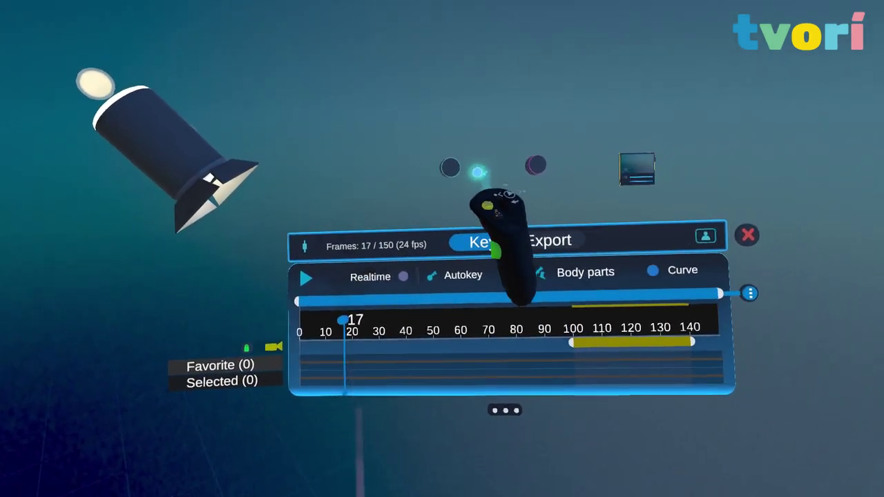
click(465, 146)
click(407, 236)
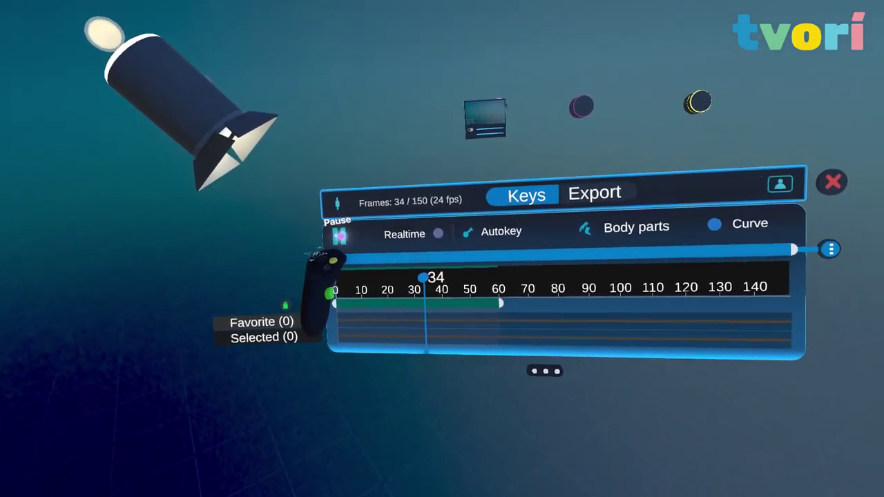
click(293, 230)
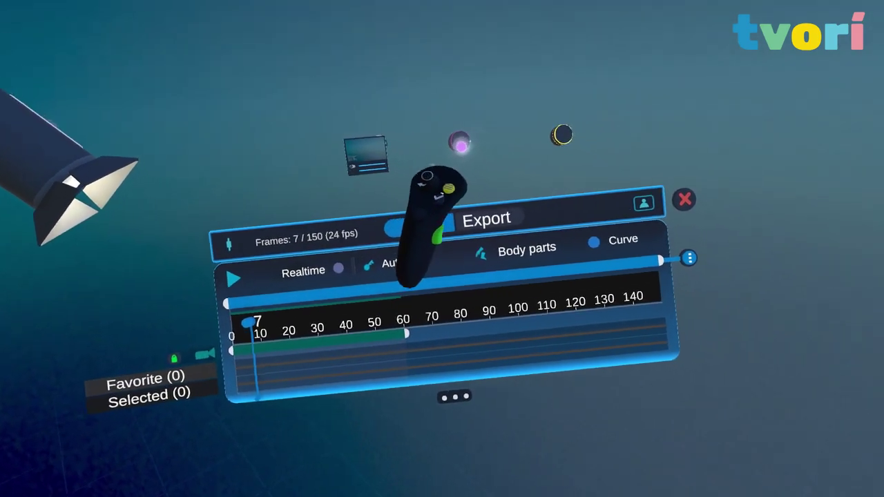
click(459, 142)
click(339, 244)
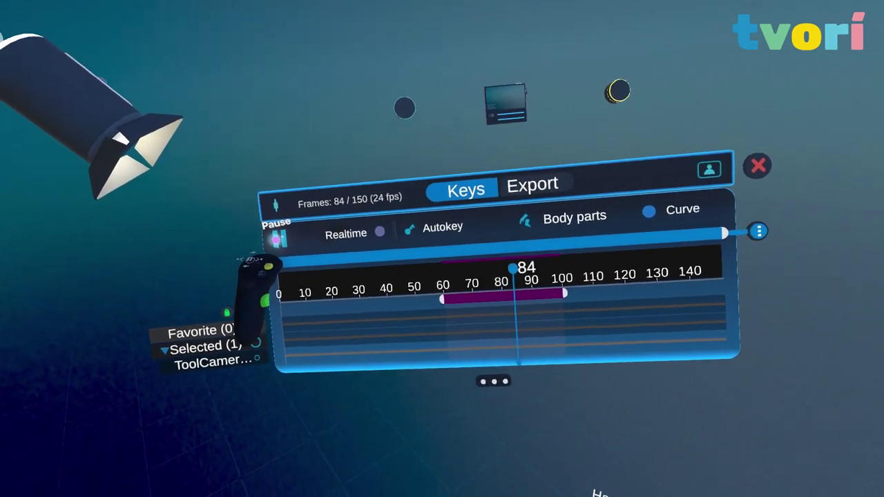
click(224, 253)
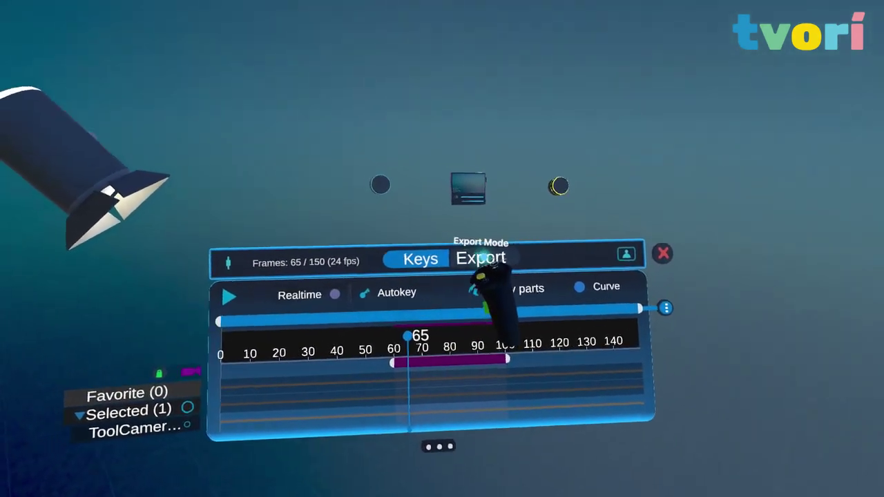
Check the model export options and return to the keyframe timeline.
click(479, 256)
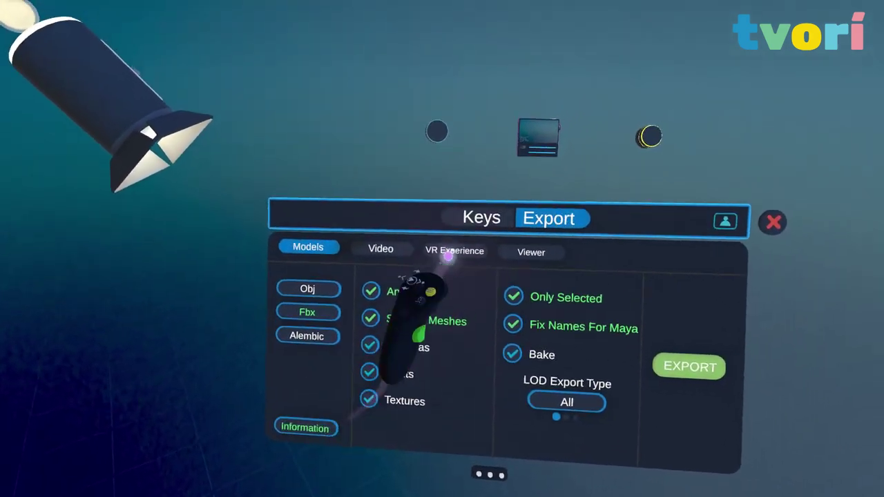
click(547, 192)
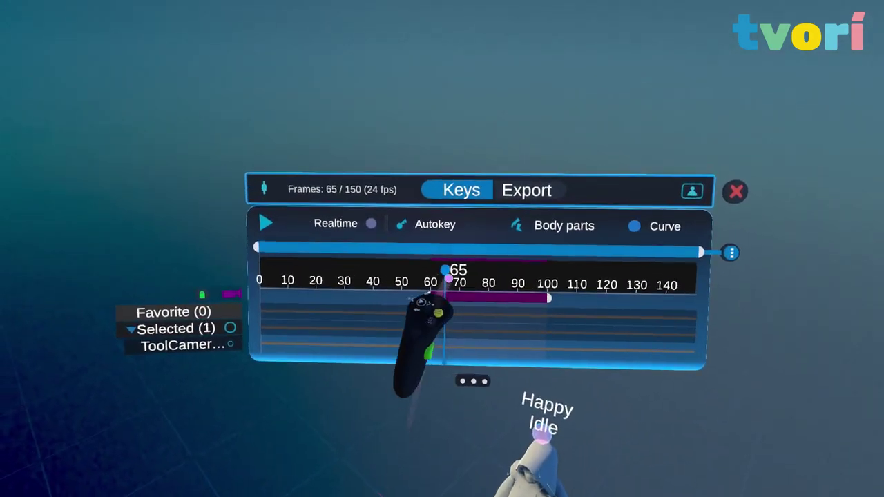
Record a Happy Idle joint's motion in Realtime from frame 0 to 60 and replay the recording.
drag(270, 307, 263, 305)
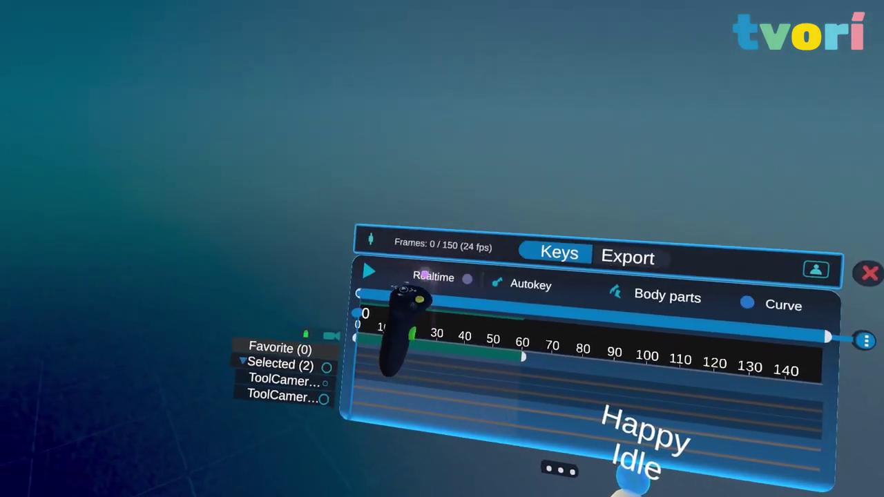
click(404, 231)
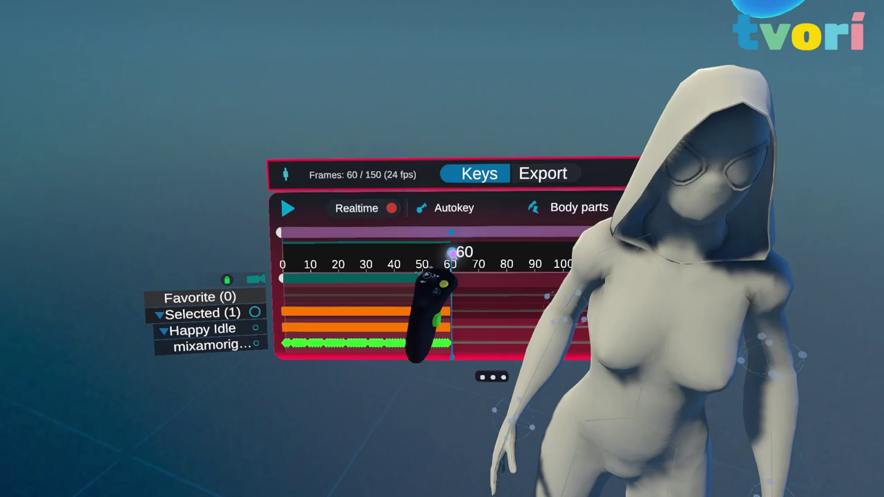
drag(451, 253, 278, 235)
click(279, 209)
click(186, 195)
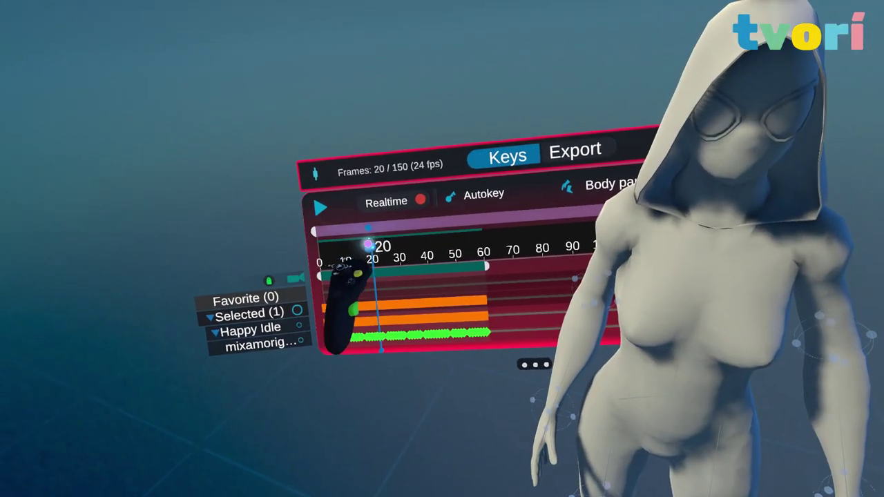
drag(368, 245, 200, 249)
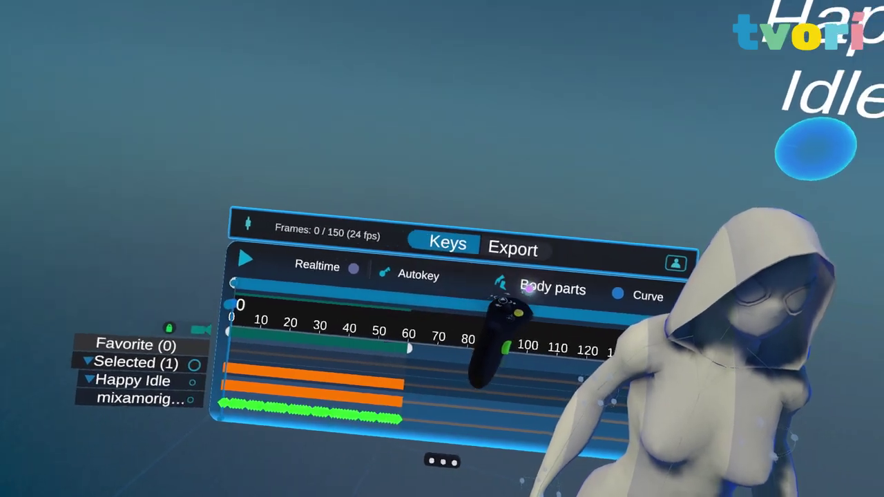
Switch keying to Full body, enable Autokey, and key the character's whole pose at frame 0.
click(528, 289)
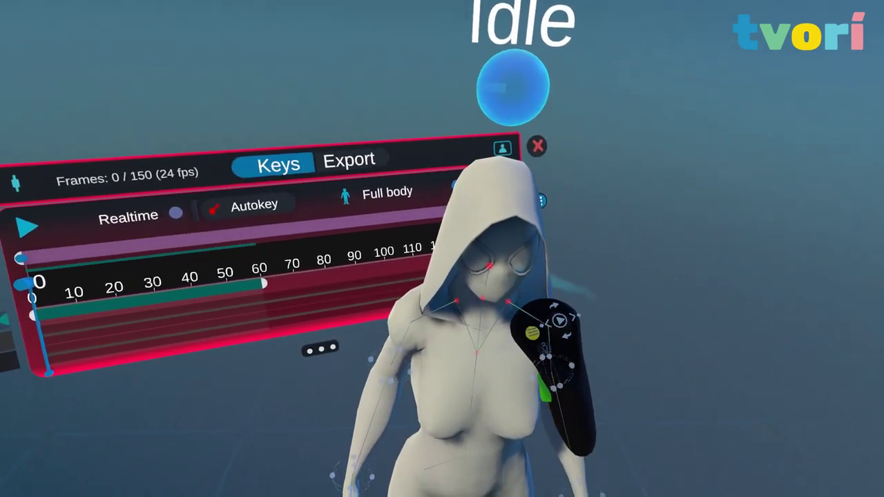
click(537, 265)
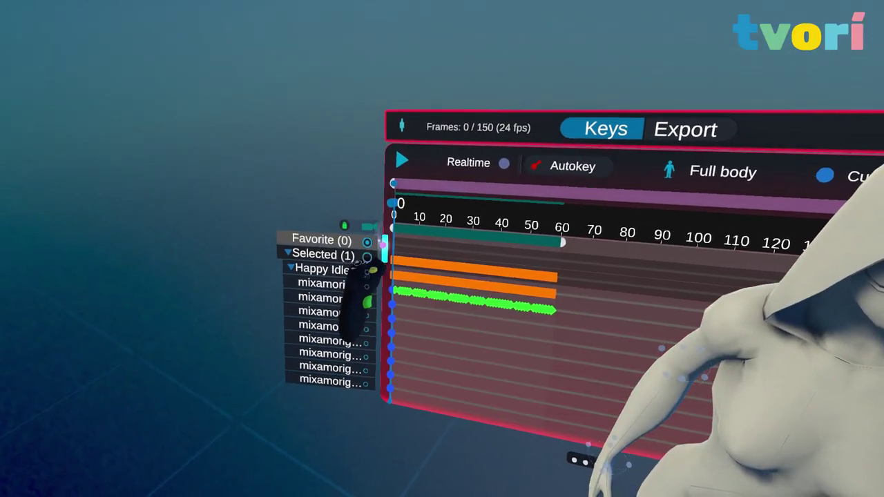
Key the character's full-body pose at frame 60 and again at frame 28.
drag(375, 247, 459, 240)
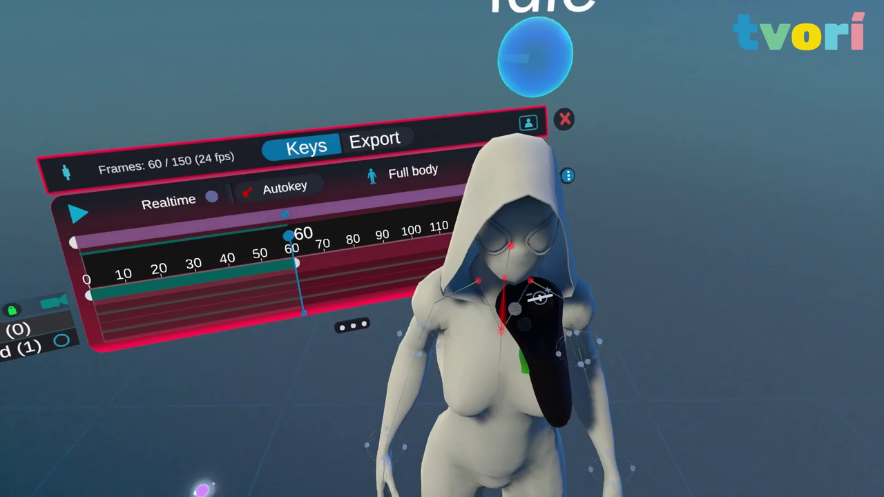
click(646, 297)
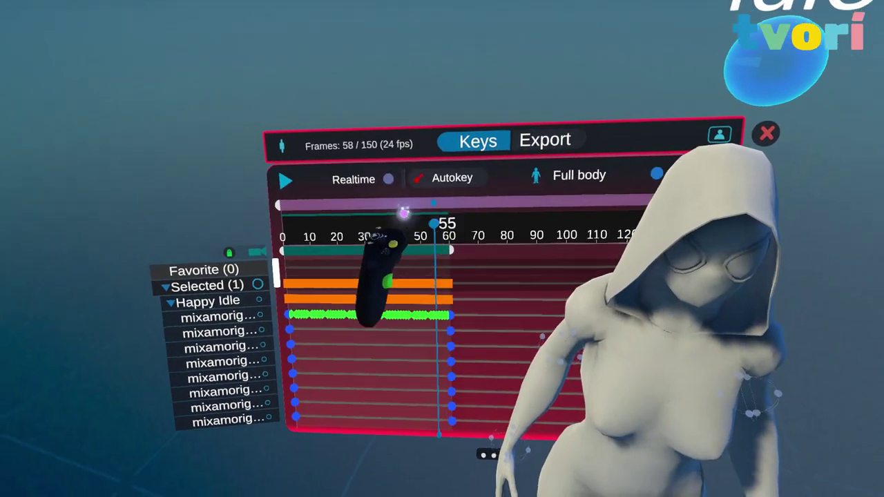
drag(403, 212, 346, 261)
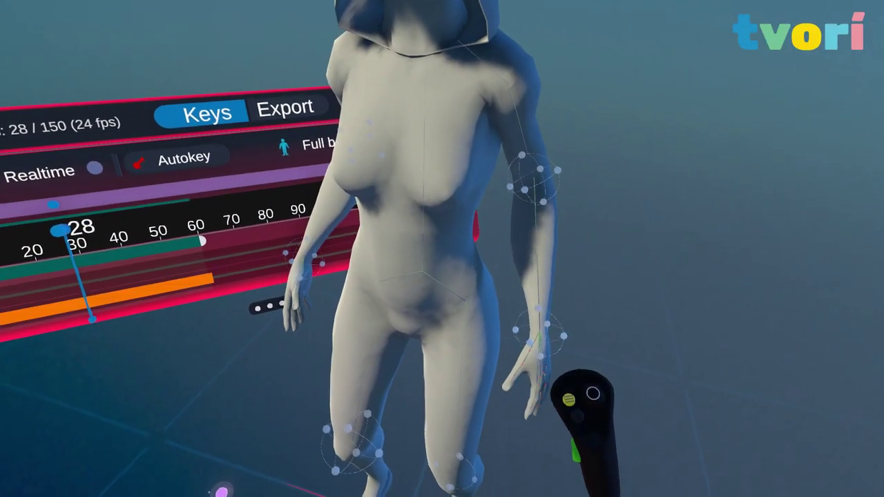
click(540, 337)
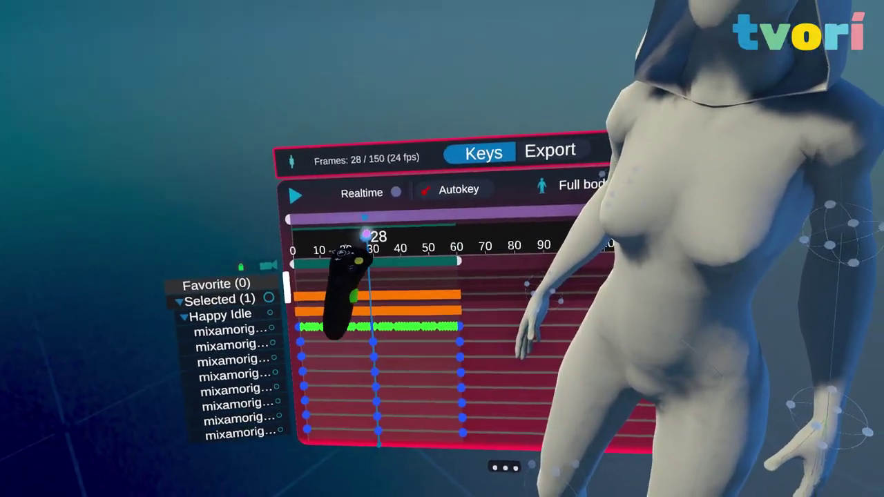
Scrub and play back the keyed motion from frame 0 onward to review the poses.
drag(368, 236, 309, 238)
drag(1, 265, 97, 239)
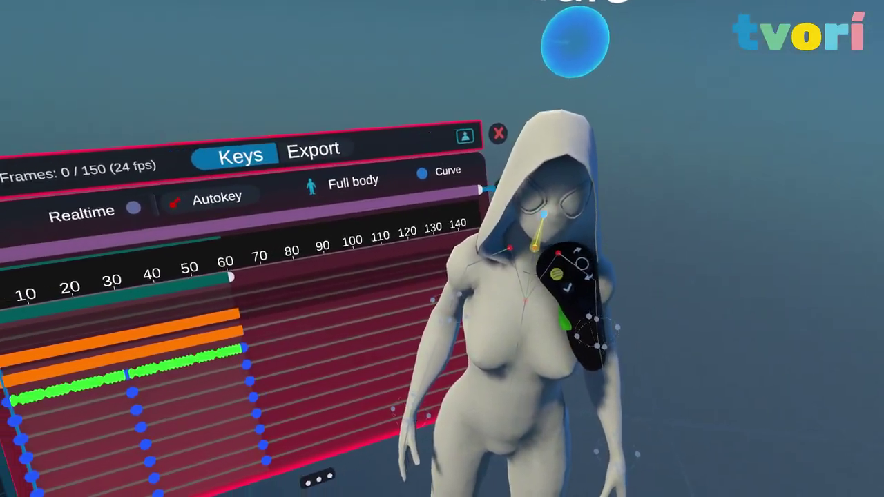
drag(818, 337, 726, 443)
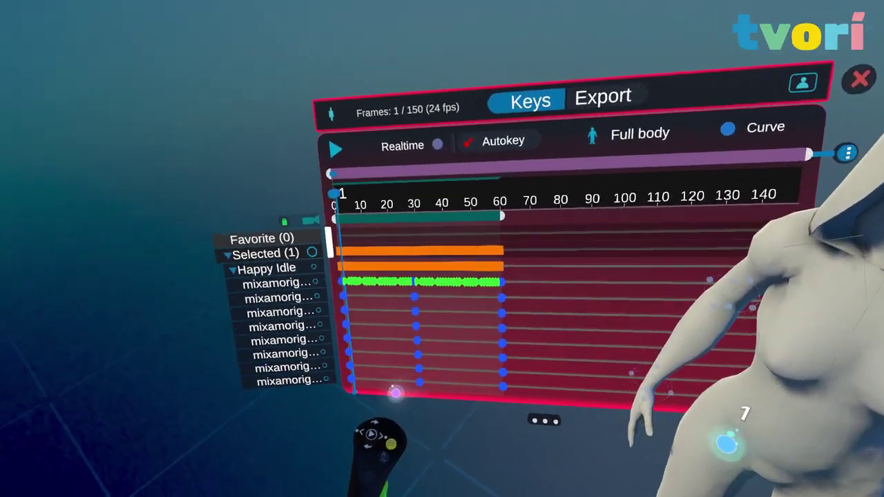
click(437, 319)
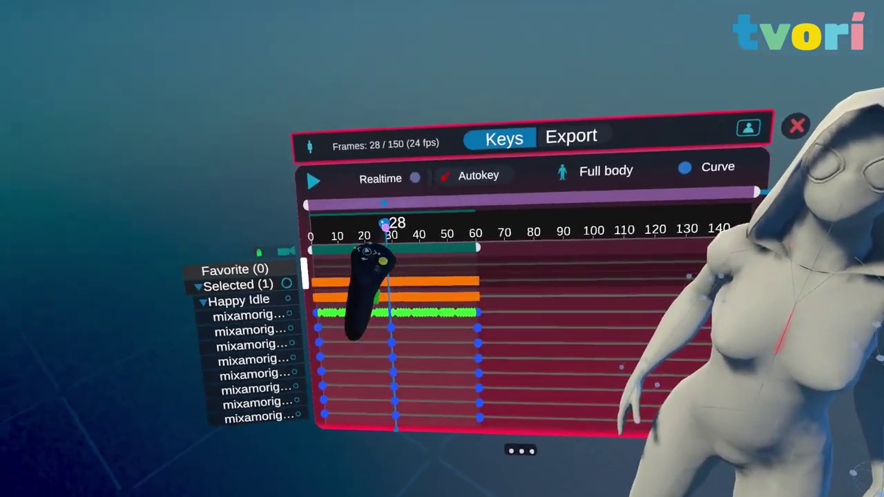
drag(385, 227, 258, 229)
click(691, 412)
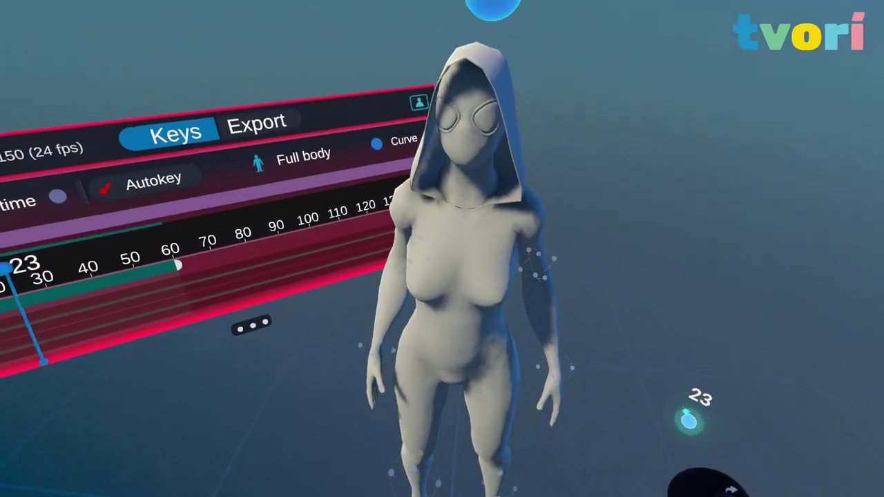
key(space)
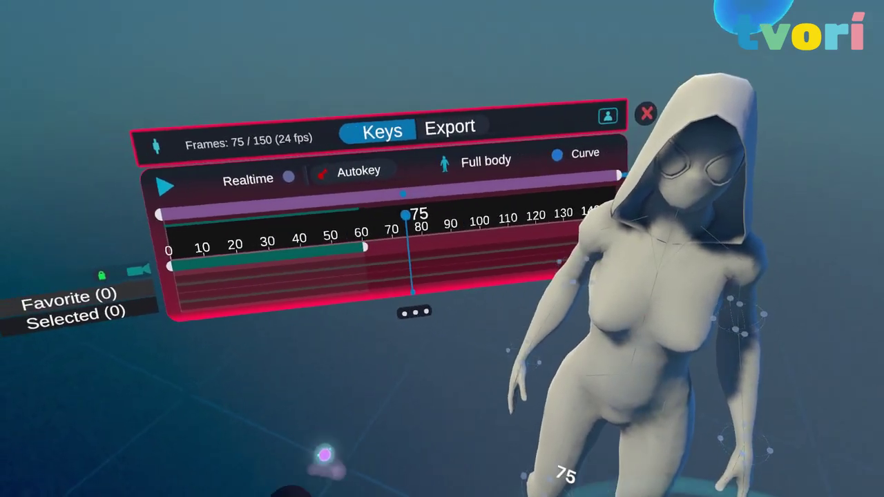
Go to frame 61, show the camera screen above the timeline, and switch to the purple camera.
drag(463, 285, 458, 256)
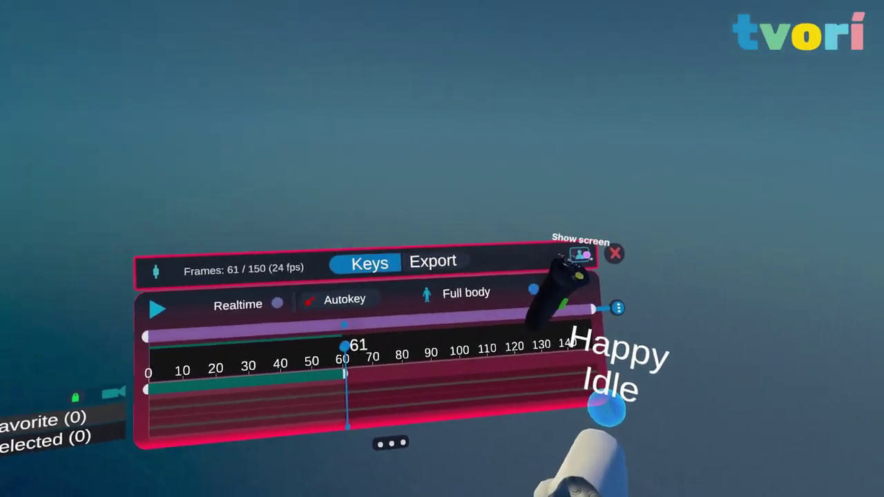
click(545, 246)
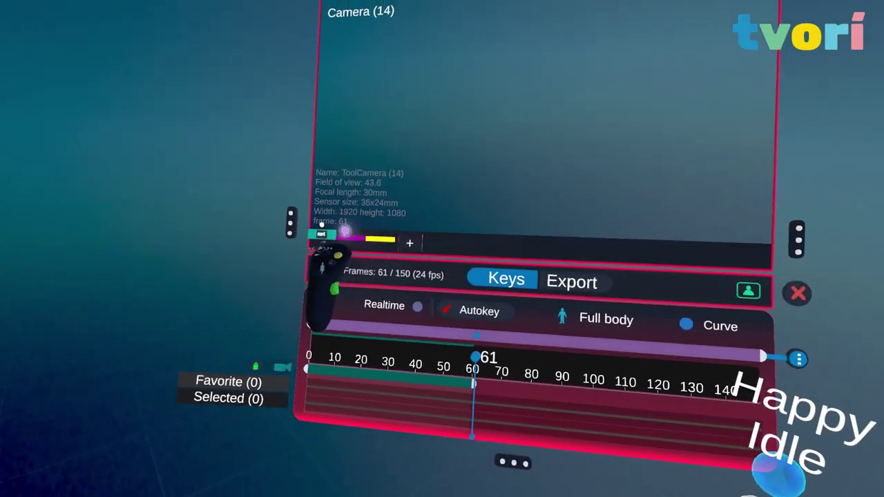
click(352, 233)
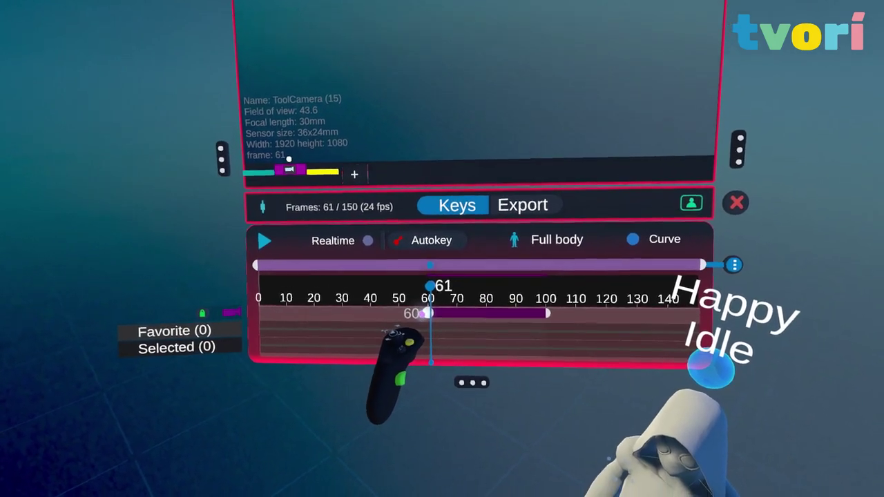
drag(429, 294, 417, 292)
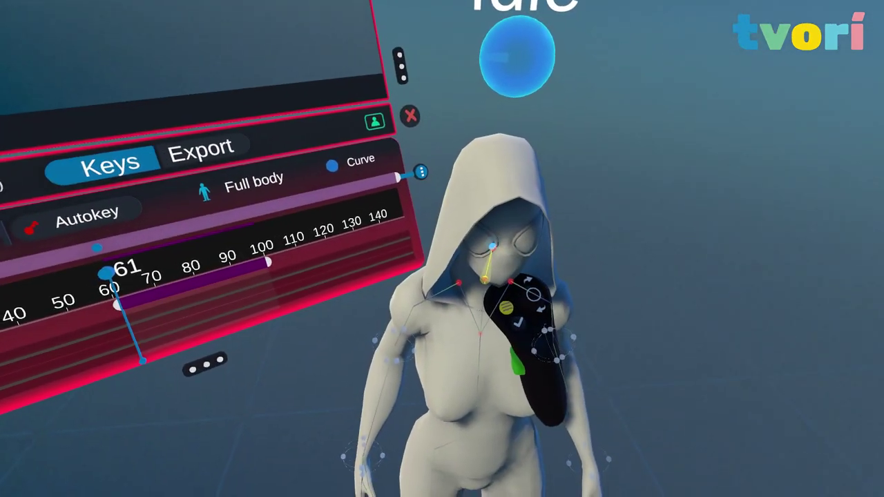
Key the character's full-body pose at frame 61 and at frame 100 within the purple camera's range.
click(487, 275)
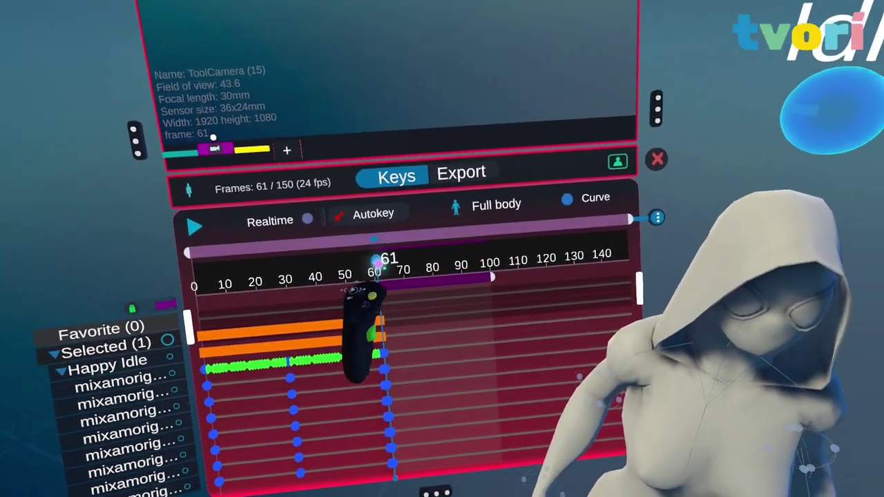
drag(376, 263, 407, 248)
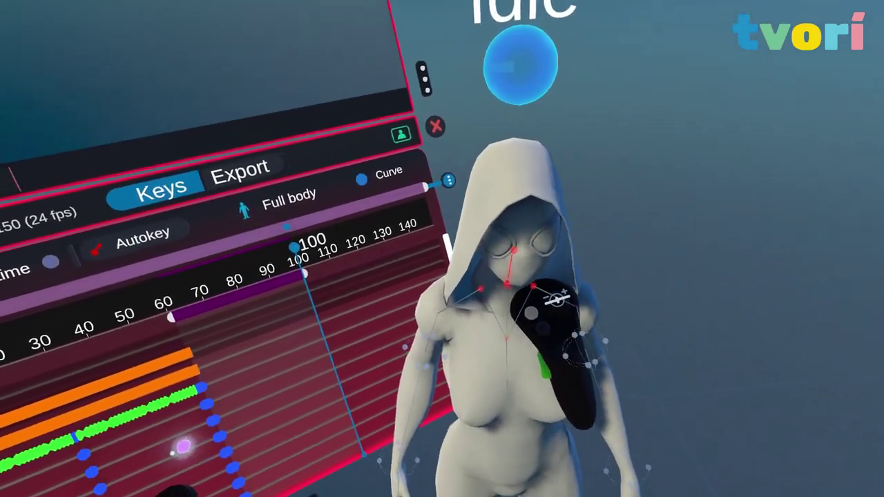
drag(533, 285, 599, 284)
Switch keying to Body parts and record the character's raised-arm motion with Realtime enabled.
drag(428, 240, 391, 228)
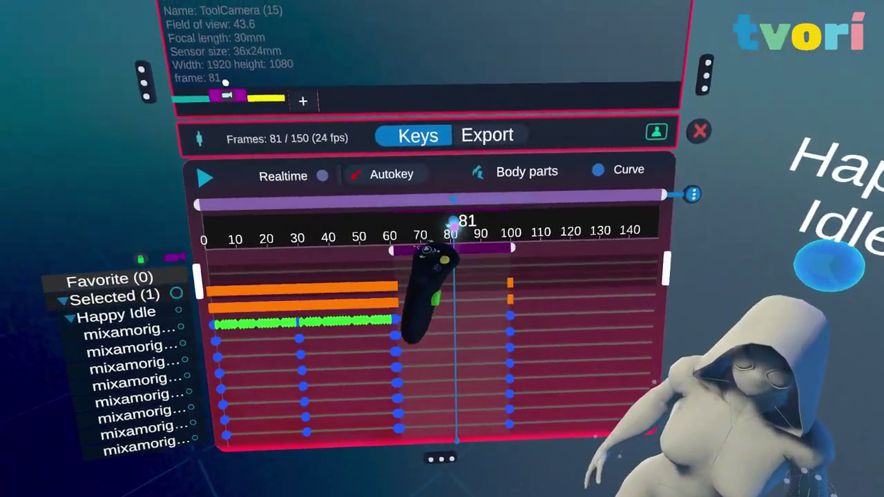
drag(454, 224, 411, 238)
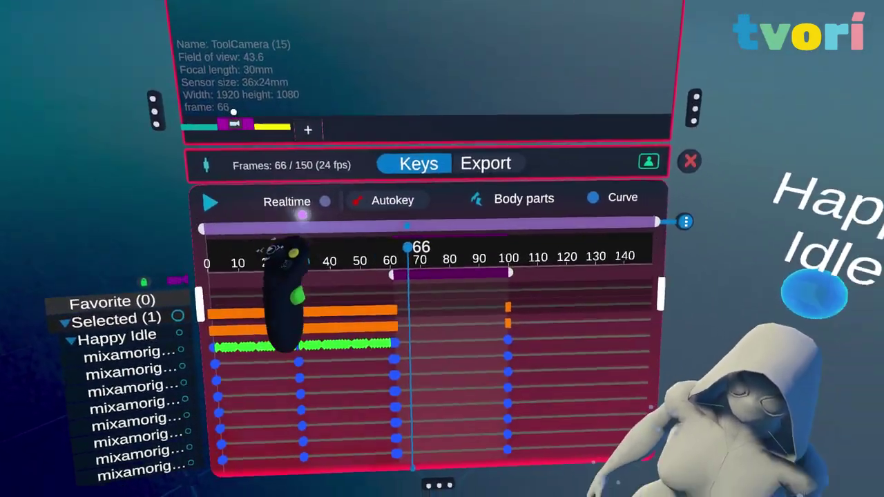
click(342, 207)
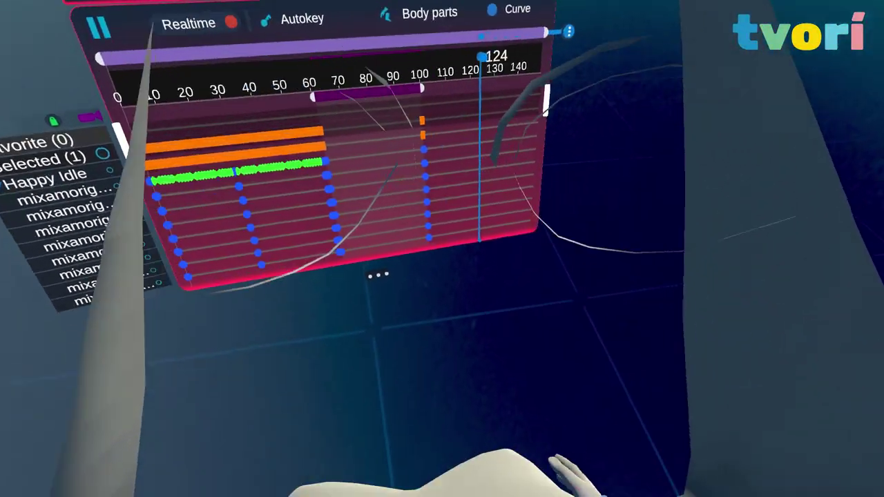
key(space)
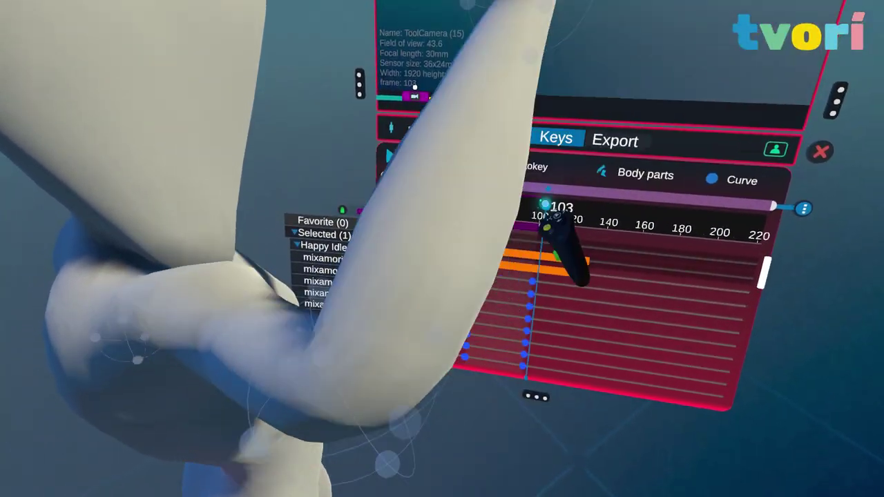
Scrub through the recorded arm motion to frame 133 and extend the purple camera's range to that frame.
drag(545, 203, 546, 204)
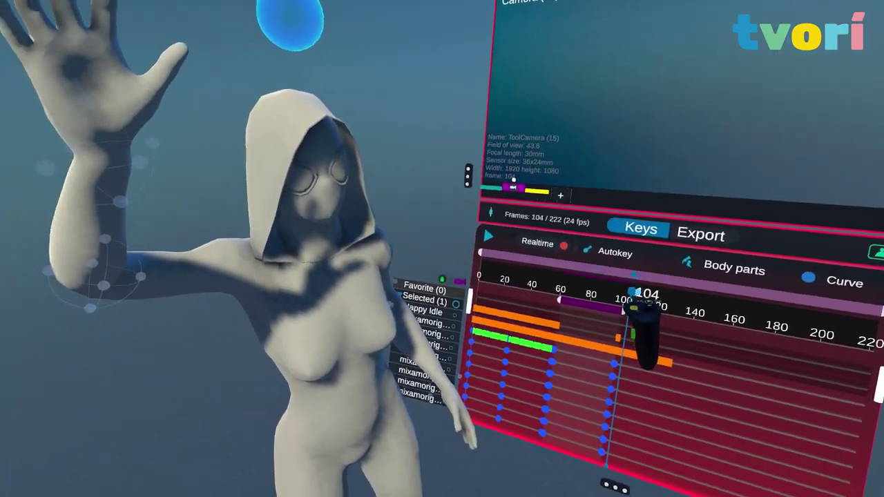
drag(633, 297, 607, 272)
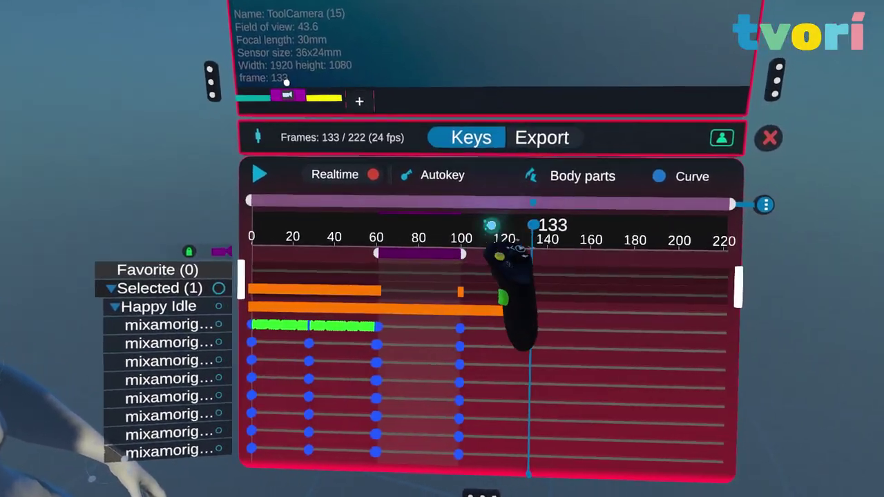
drag(462, 253, 510, 253)
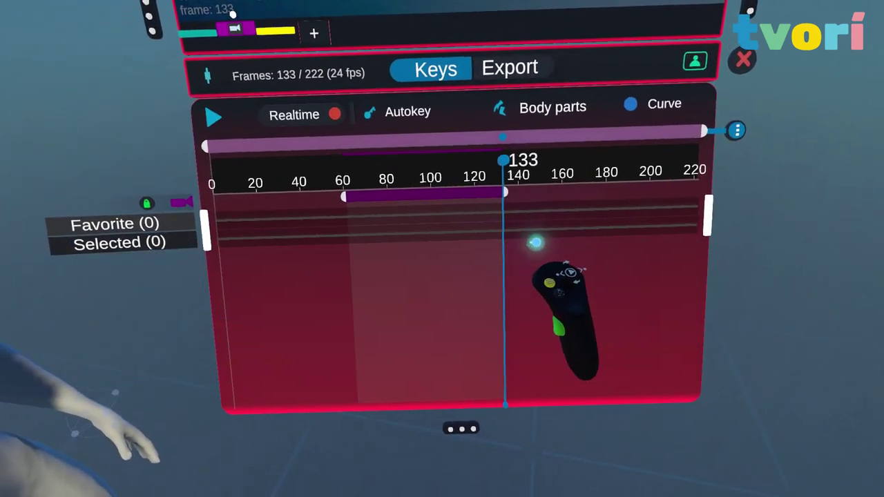
Key the Happy Idle character's pose near frame 132 and scrub around the end of the recording.
drag(661, 223, 770, 247)
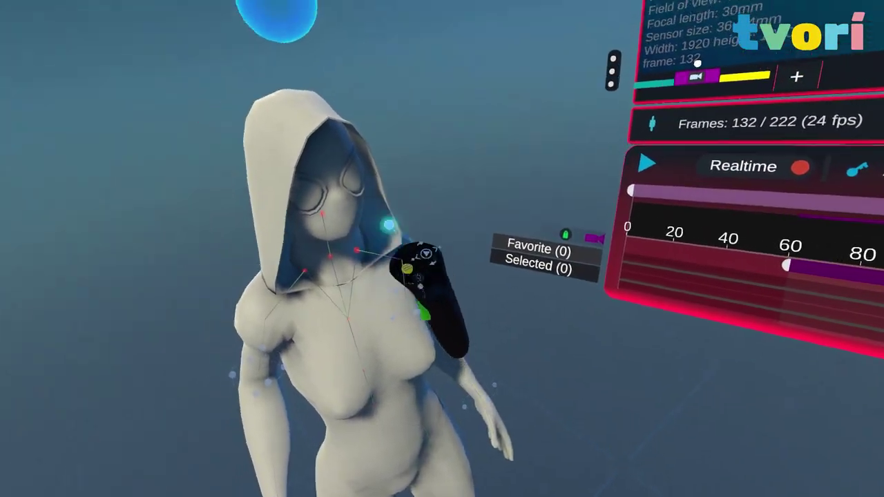
click(306, 145)
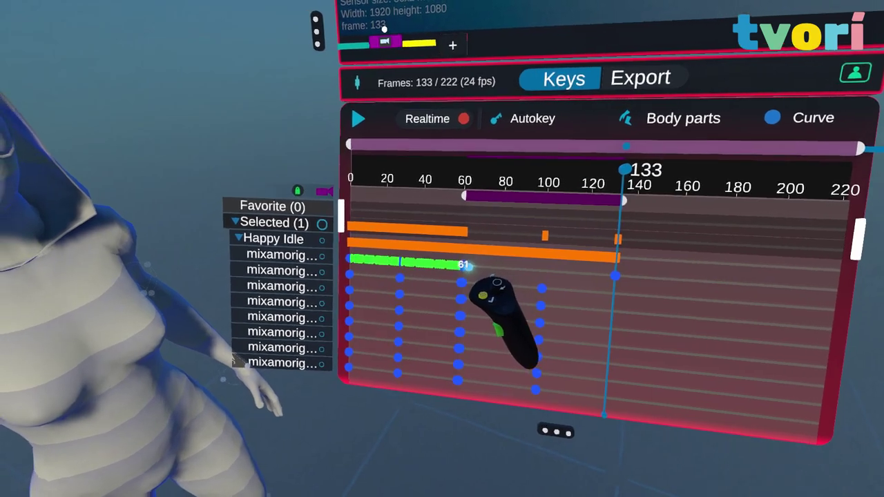
drag(472, 261, 521, 262)
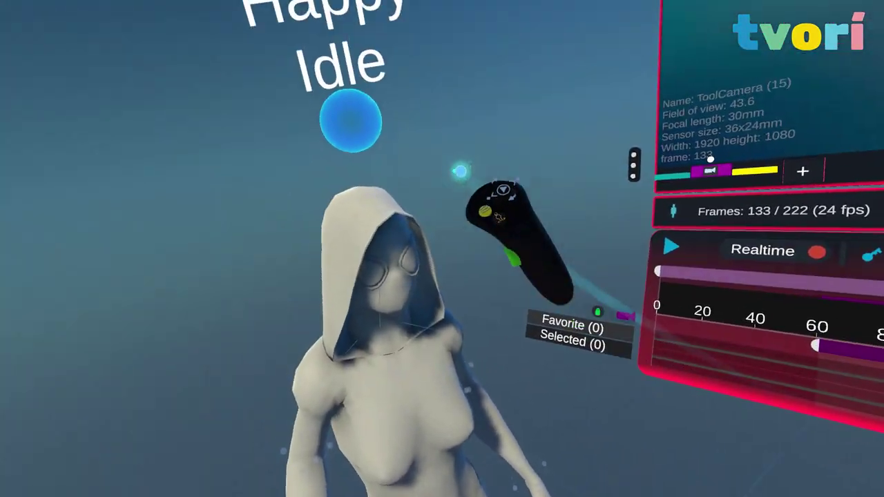
click(351, 120)
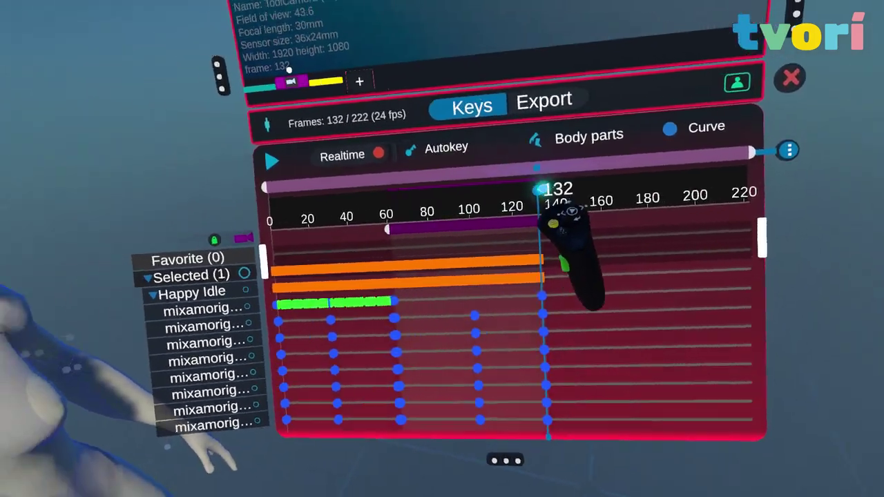
drag(540, 190, 572, 188)
Select the arm's IK control at frame 131 and work on its keys around frame 62.
drag(882, 187, 784, 166)
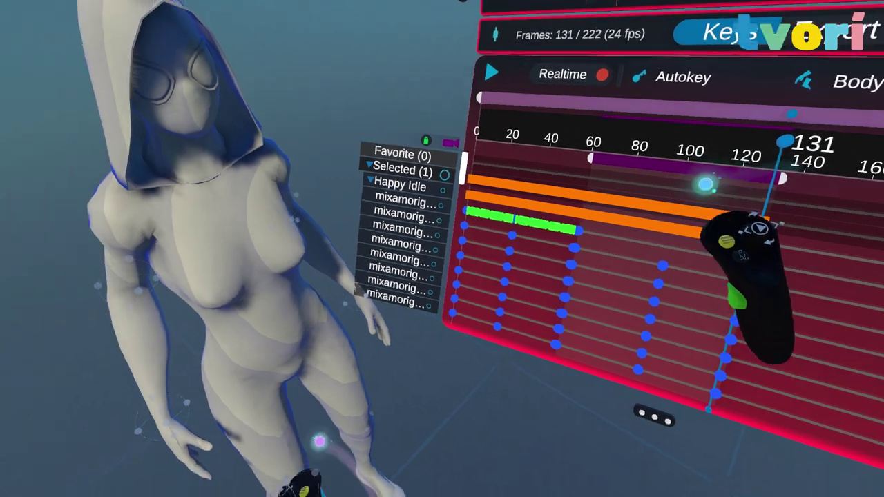
click(511, 264)
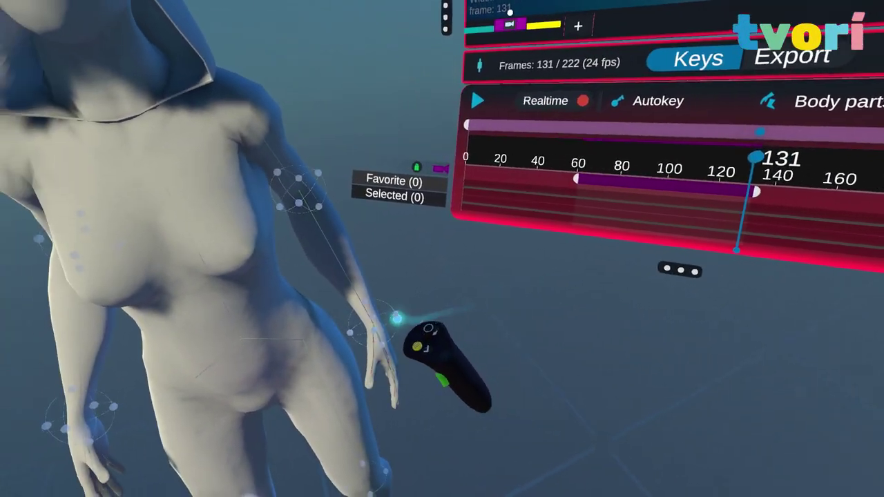
click(397, 317)
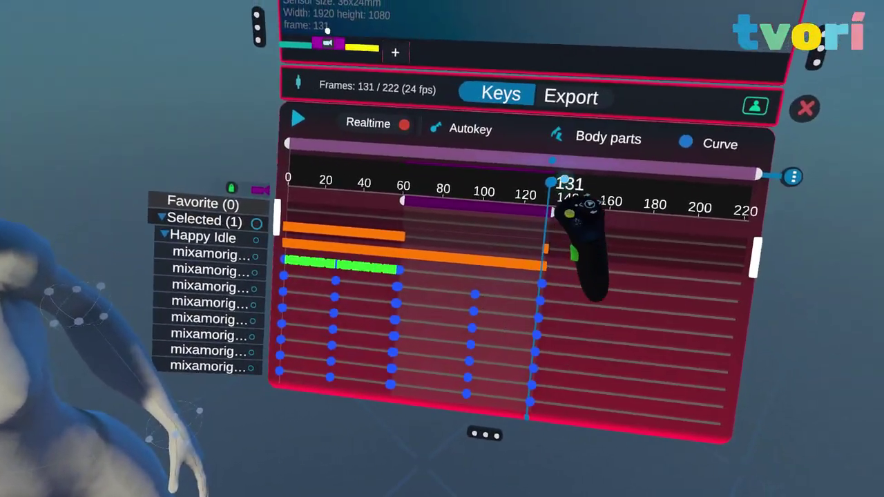
drag(565, 181, 514, 172)
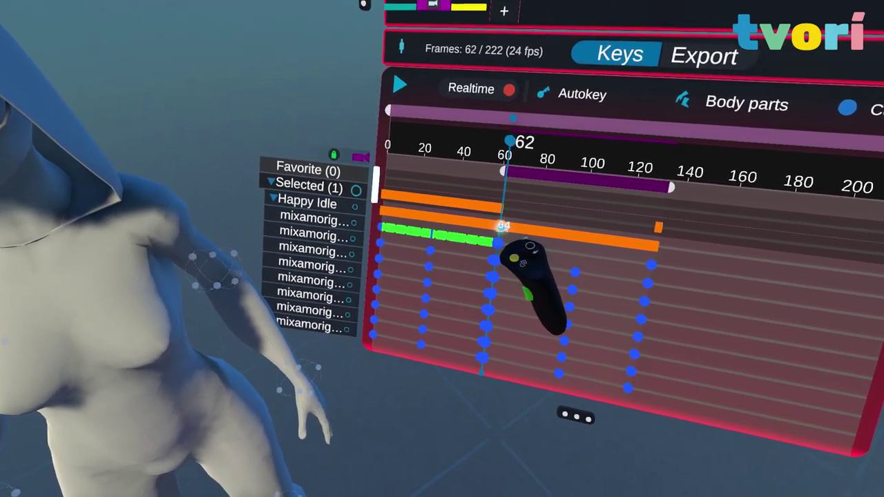
drag(503, 226, 532, 237)
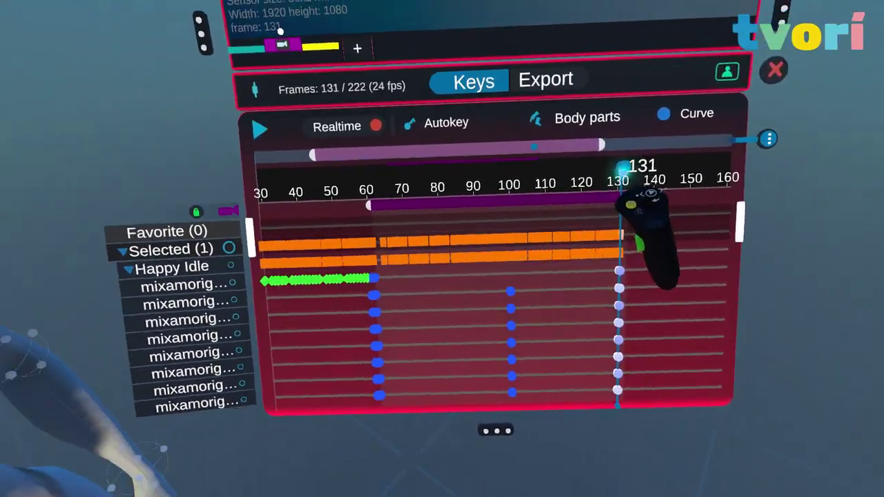
Turn off Realtime and play back the arm motion within the purple camera's range.
drag(623, 169, 433, 176)
click(533, 201)
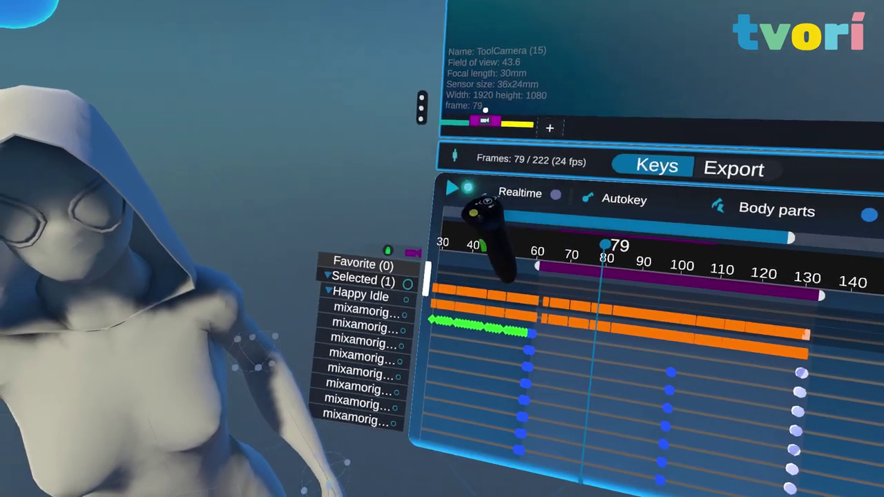
click(444, 193)
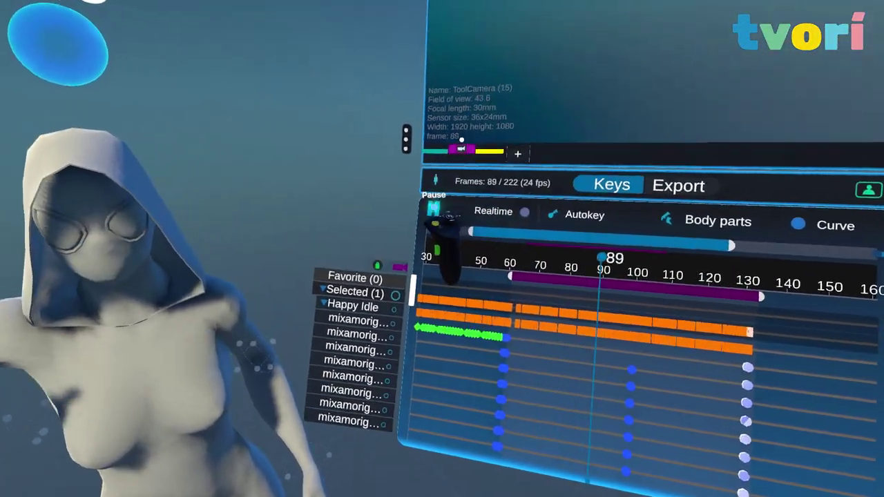
click(433, 209)
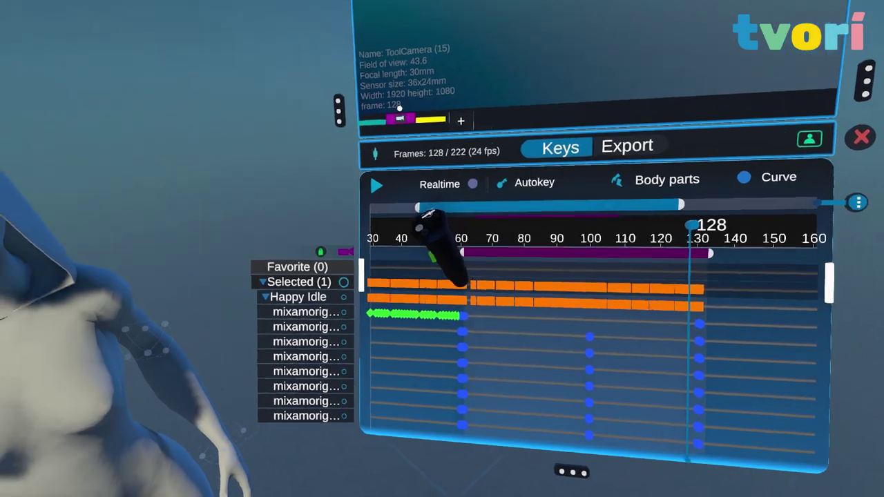
Delete the recorded arm keys between about frames 126 and 130, and play back the motion within the purple camera's range.
drag(419, 207, 425, 206)
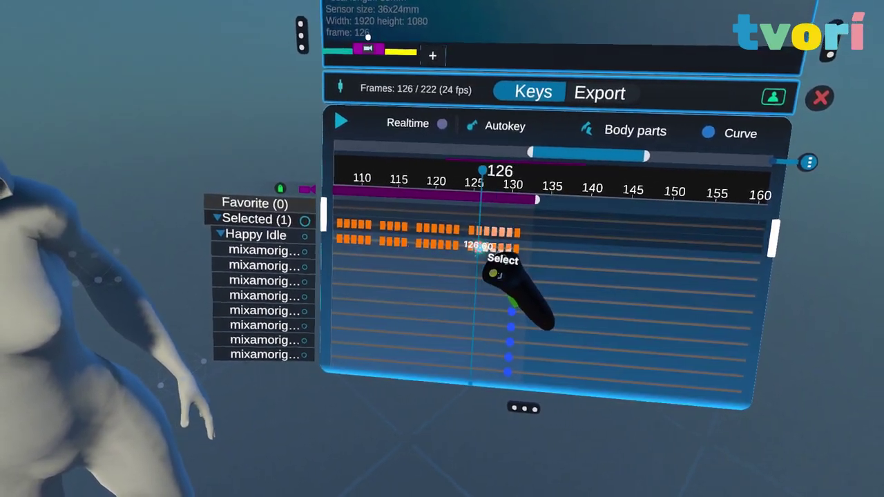
right_click(481, 249)
click(524, 252)
drag(653, 175, 680, 241)
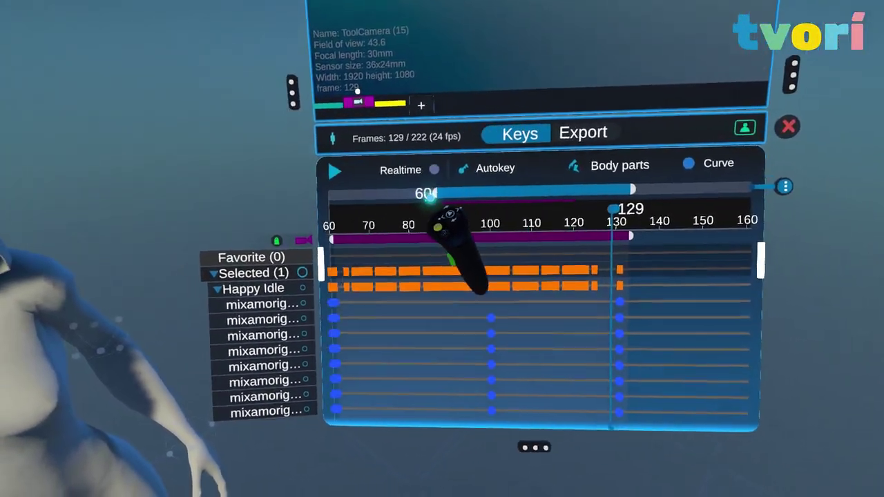
drag(431, 197, 361, 205)
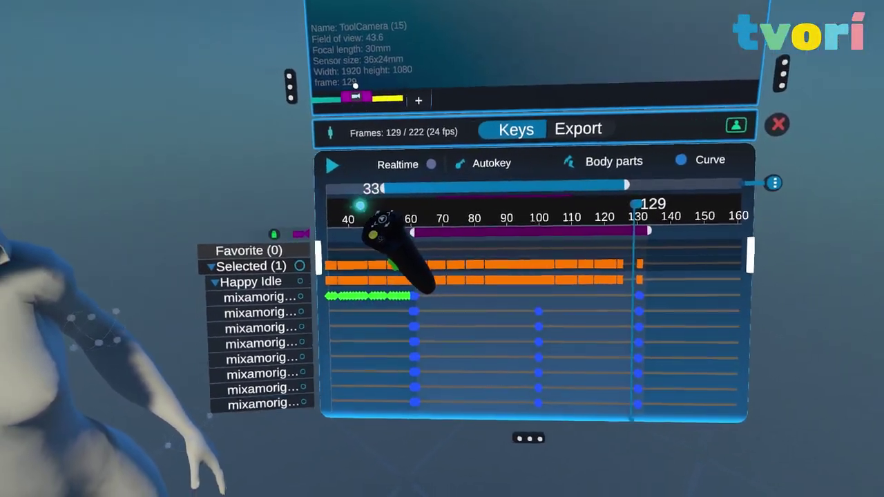
click(417, 195)
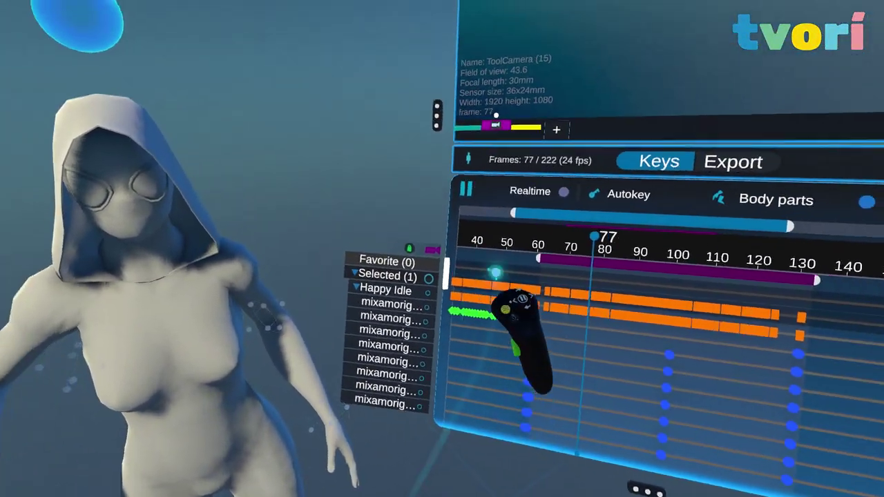
click(375, 198)
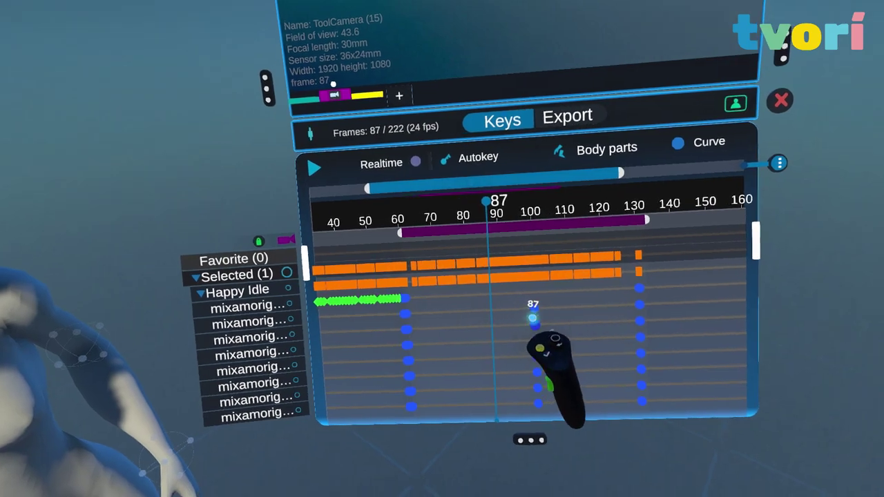
Go to the keys at frame 100, enable Autokey, and set the posing mode to Body parts.
click(534, 320)
click(448, 171)
click(598, 188)
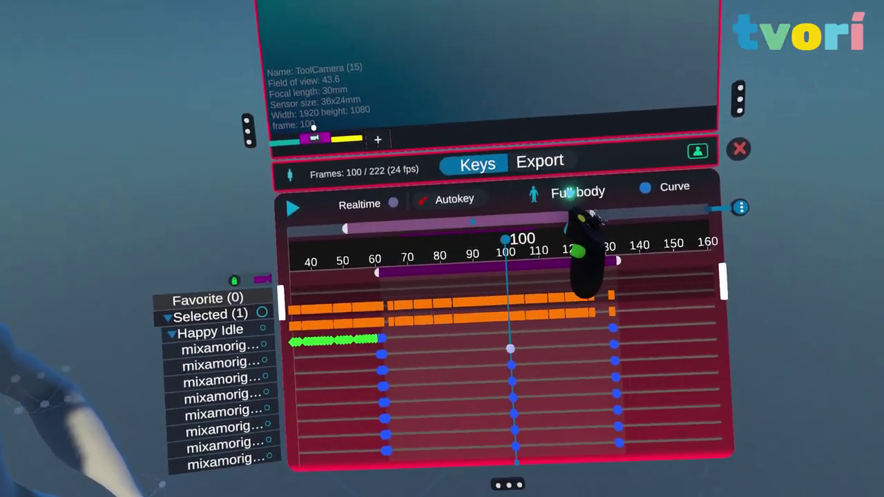
click(570, 193)
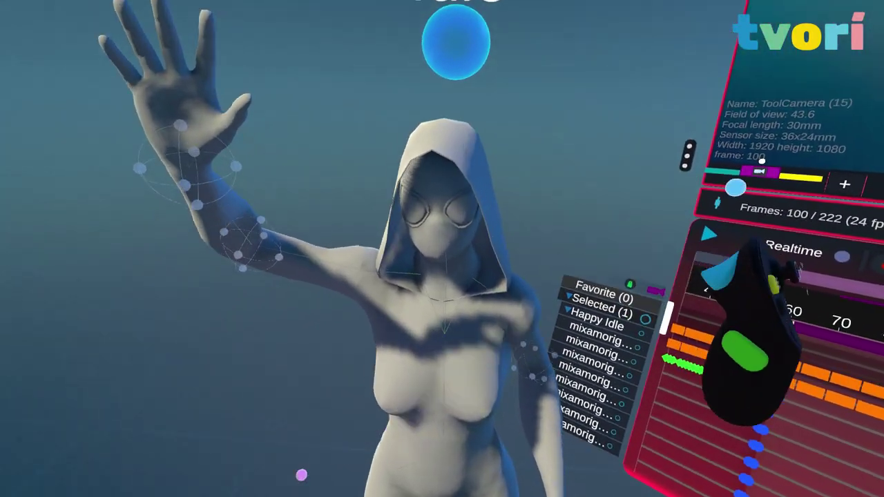
Tilt the character's head and upper body at frame 100 and scrub through the adjusted motion.
click(476, 257)
click(487, 265)
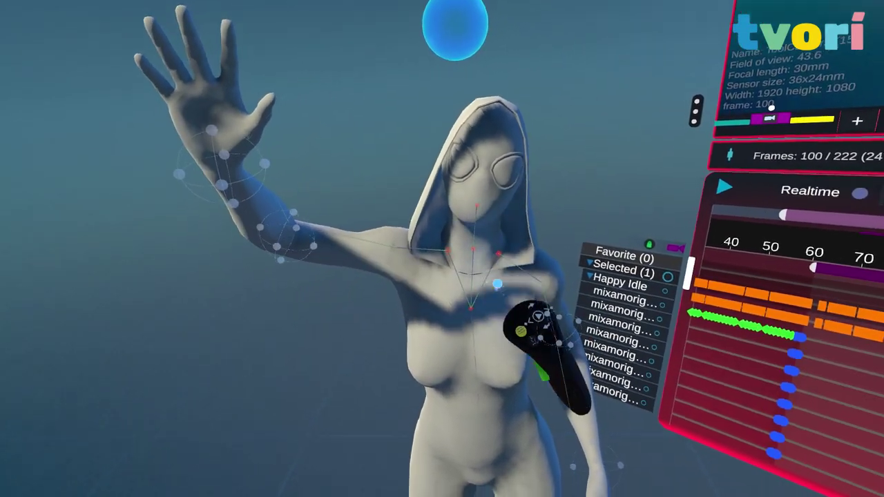
drag(529, 322, 566, 336)
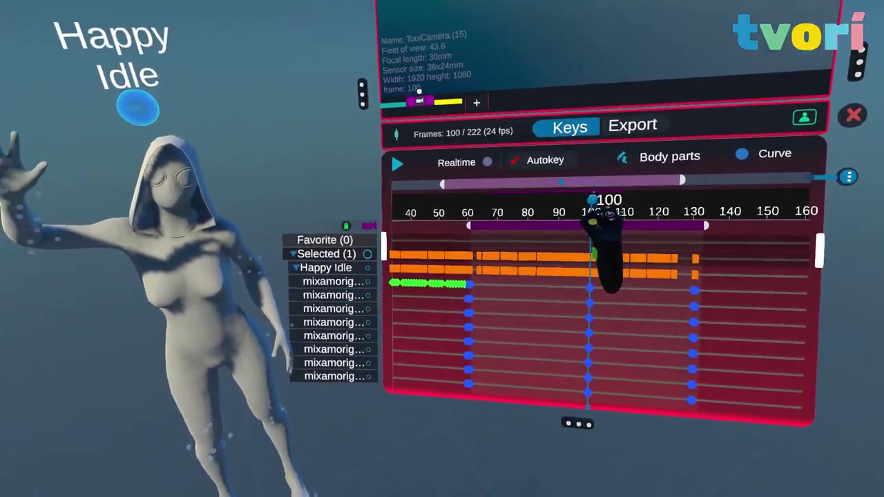
mouse_move(592, 200)
mouse_down()
mouse_move(642, 193)
mouse_move(809, 206)
mouse_move(883, 197)
mouse_move(584, 209)
mouse_up()
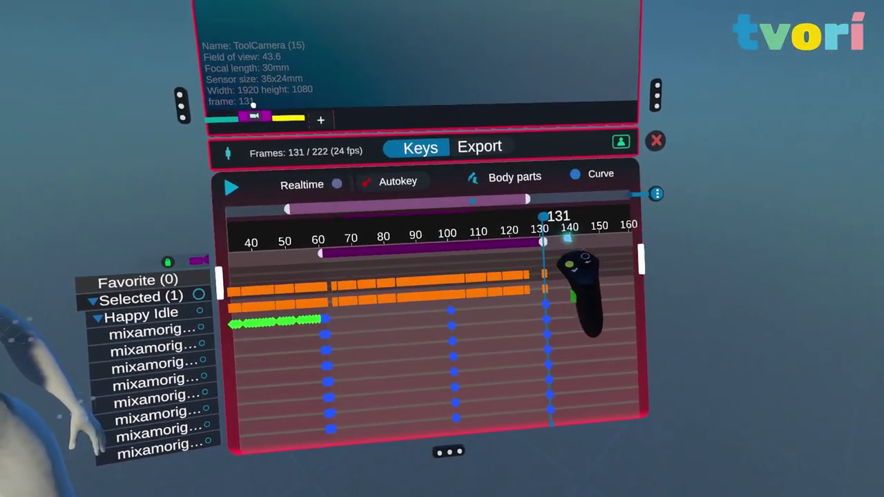
Switch to the yellow camera and set its range from frame 140 to about frame 202.
click(529, 239)
click(405, 206)
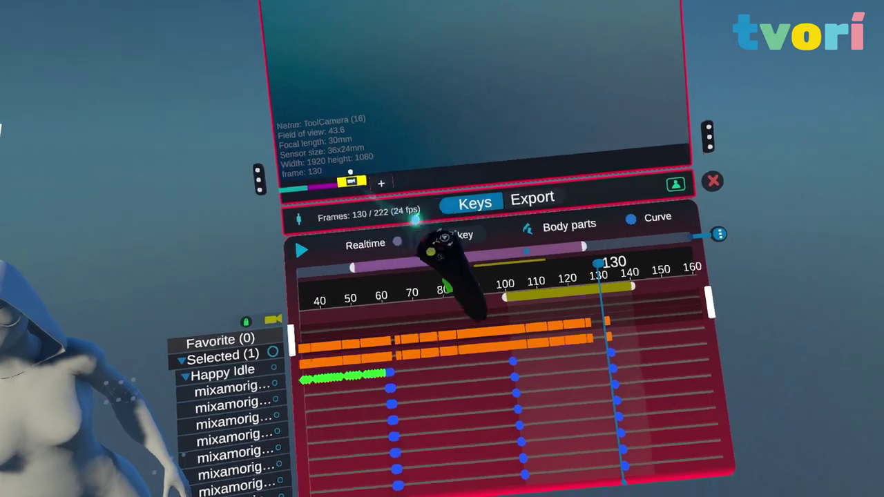
drag(462, 261, 534, 246)
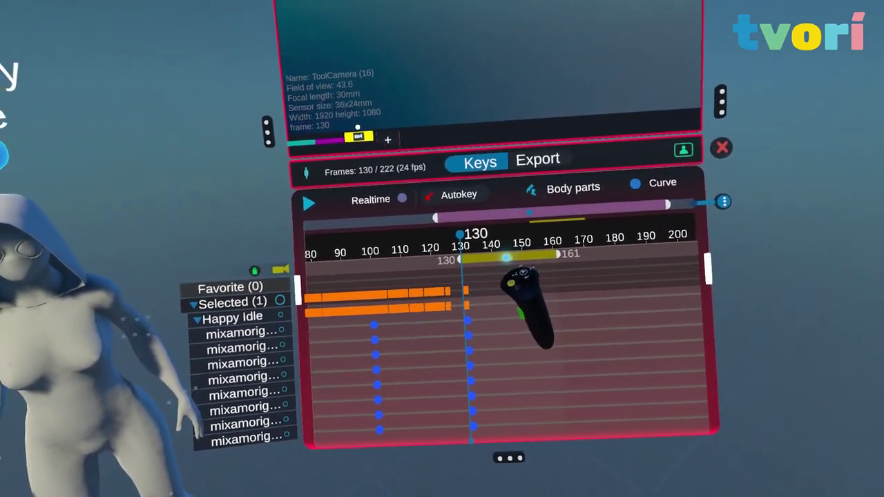
drag(506, 258, 637, 244)
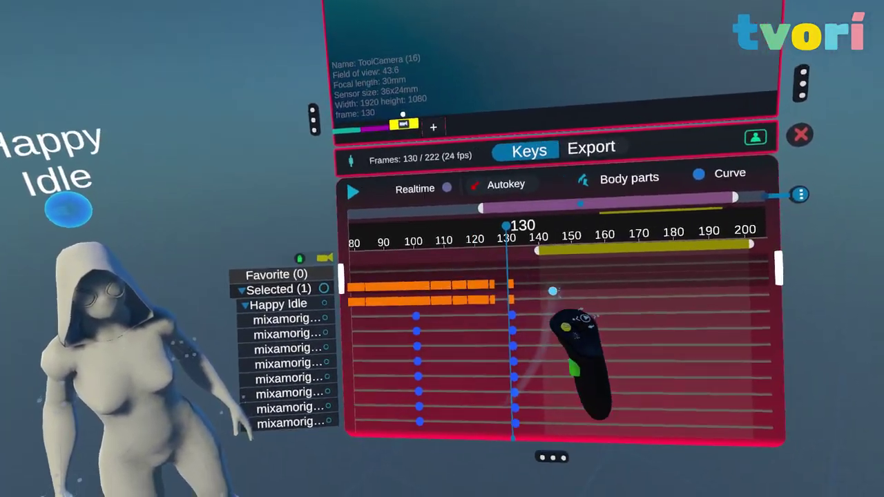
Key the character's standing pose at frame 142 in Full body mode and move to frame 167.
mouse_move(506, 226)
mouse_down()
mouse_move(497, 227)
mouse_move(512, 218)
mouse_up()
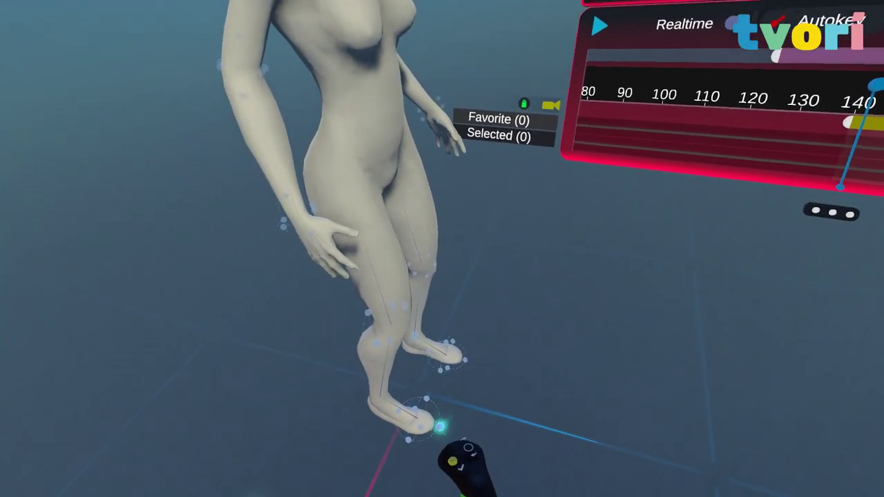
click(440, 427)
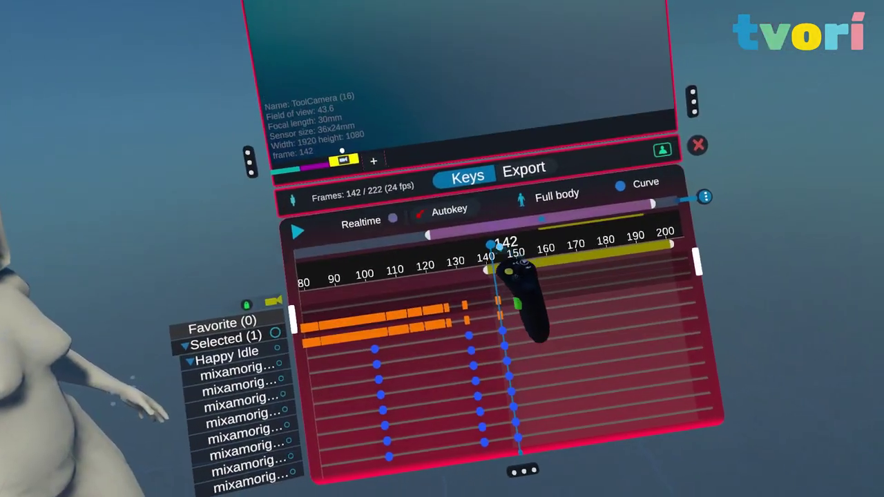
drag(493, 246, 550, 241)
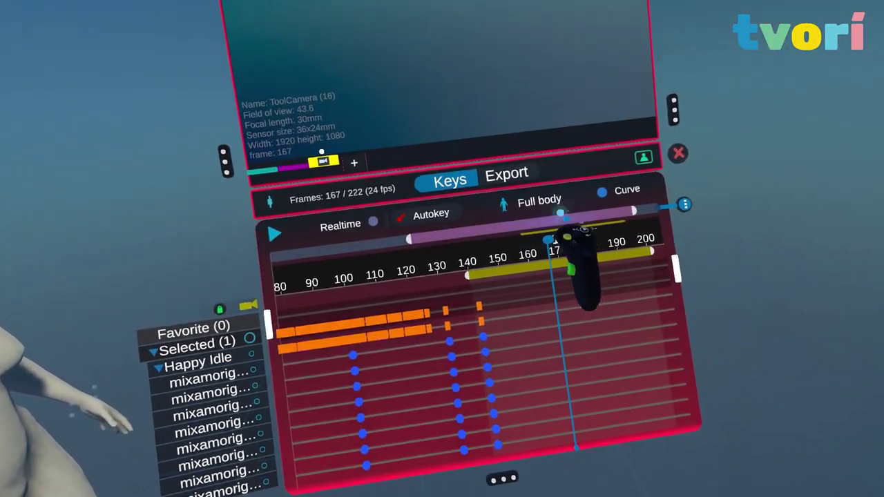
click(560, 211)
click(524, 202)
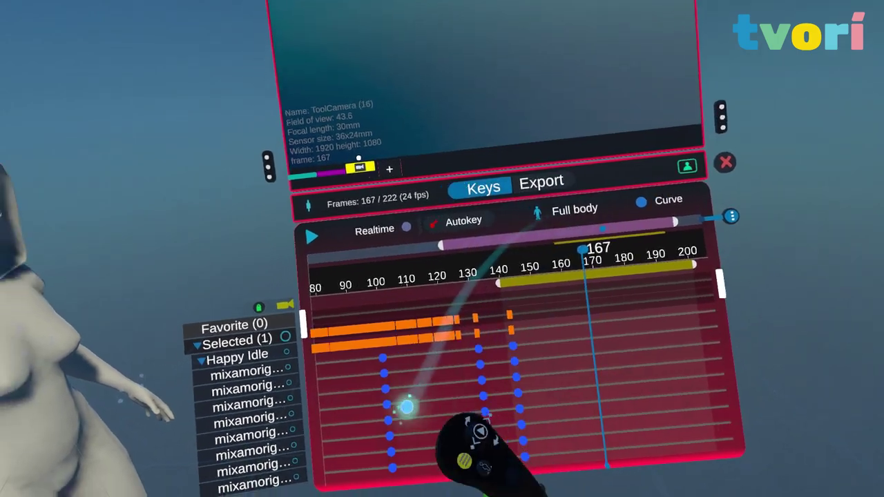
click(627, 395)
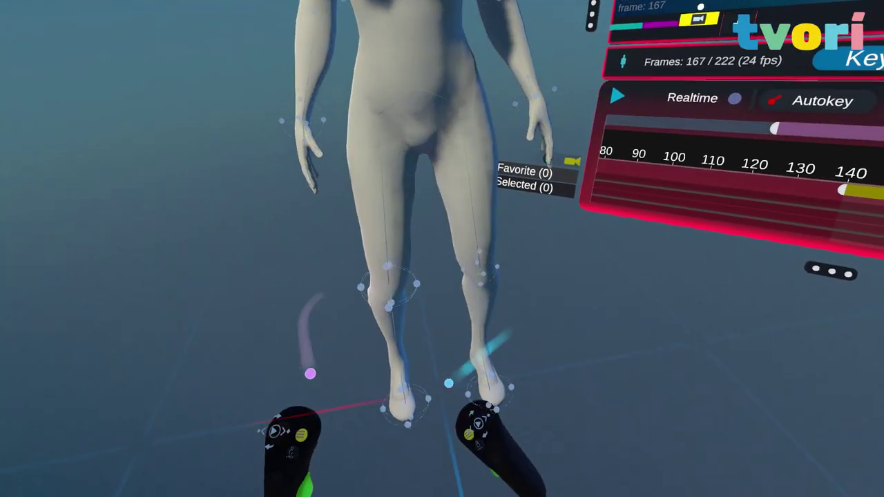
Pose the character for a kick at frame 167, lifting one leg outward and adjusting the torso and arms.
drag(442, 393, 483, 449)
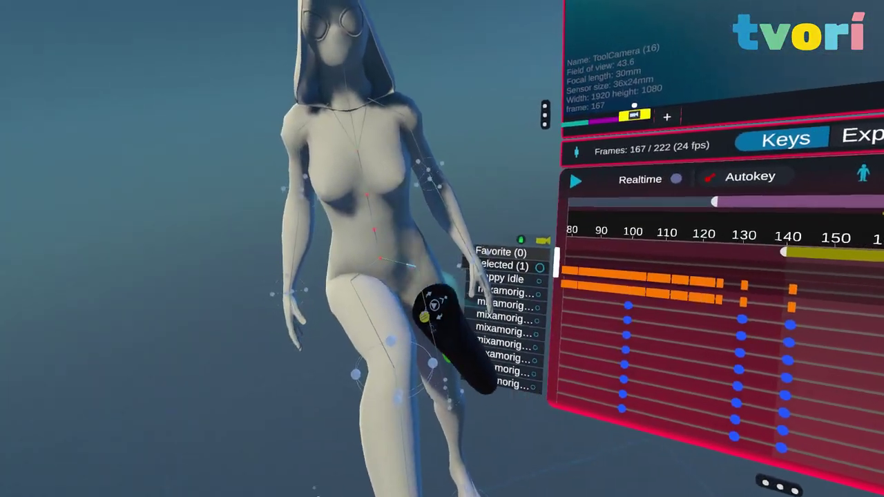
click(470, 278)
middle_drag(473, 275, 533, 246)
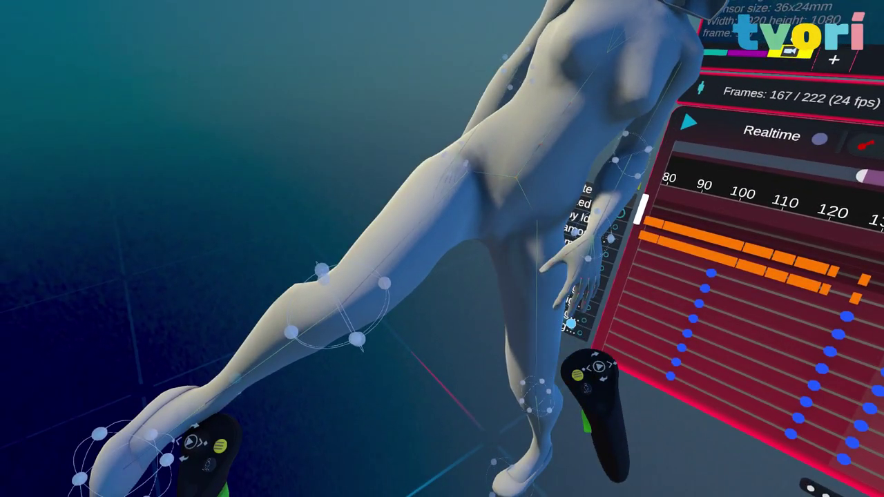
middle_drag(601, 376, 476, 421)
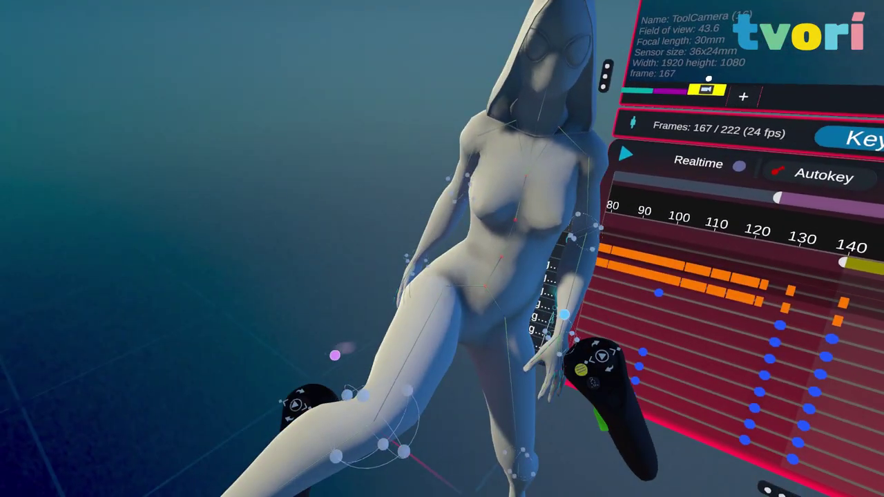
middle_drag(562, 315, 611, 283)
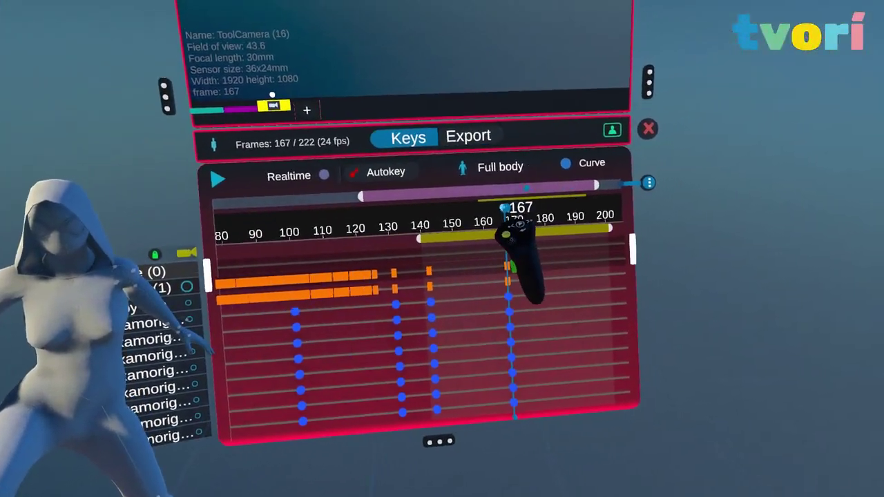
Key the closing pose near frame 196 and play back the kick within the yellow camera's range.
drag(508, 209, 584, 193)
drag(482, 264, 514, 199)
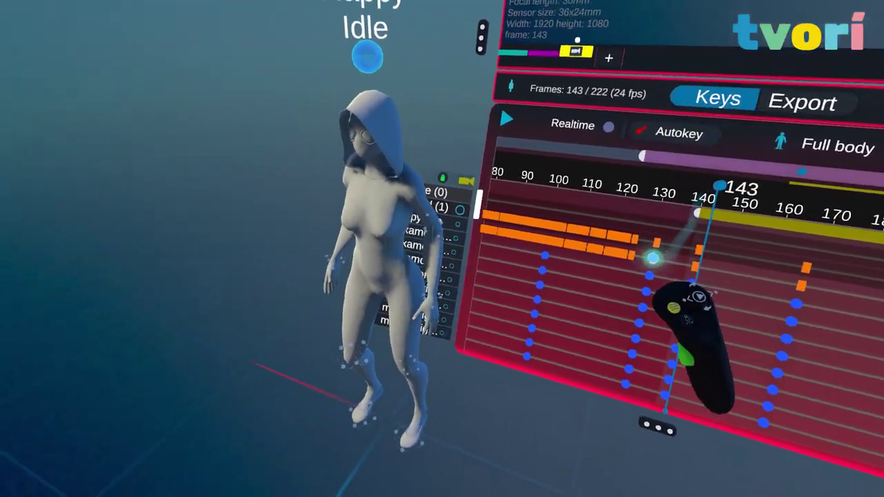
click(482, 172)
key(space)
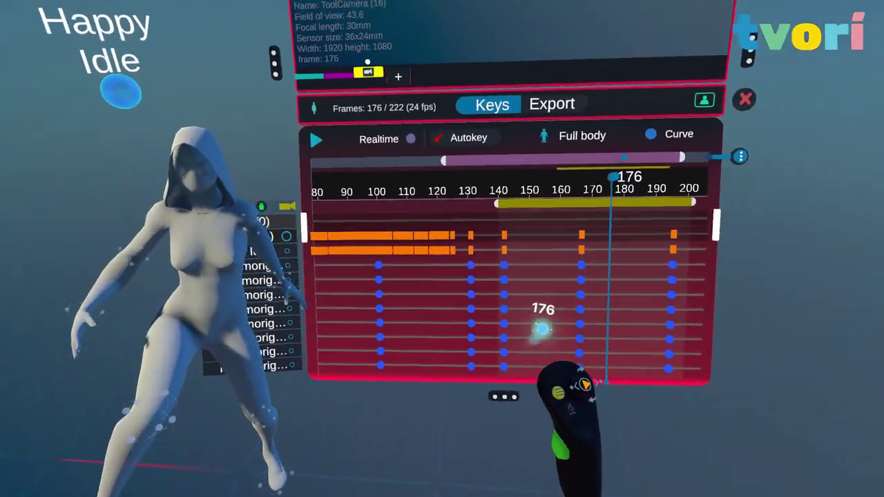
Pose a raised, bent knee with the torso leaning forward at frame 158 and a fully extended leg at frame 173.
drag(613, 216, 562, 198)
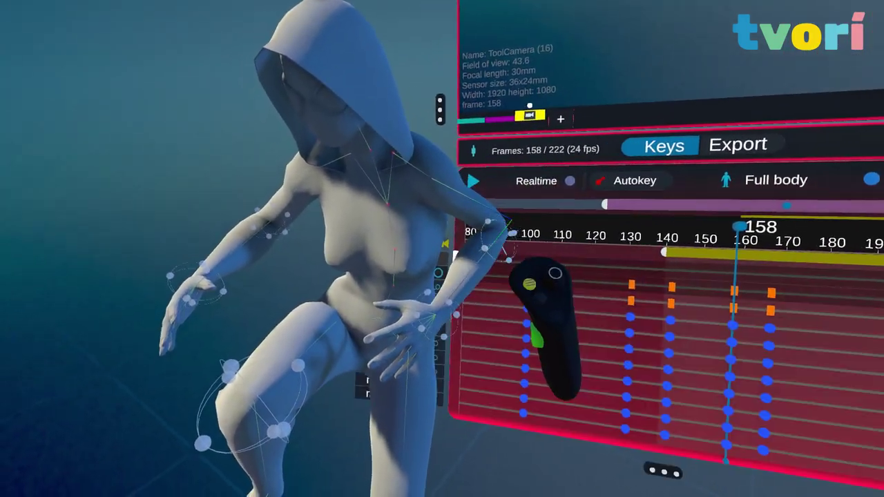
drag(512, 331, 480, 345)
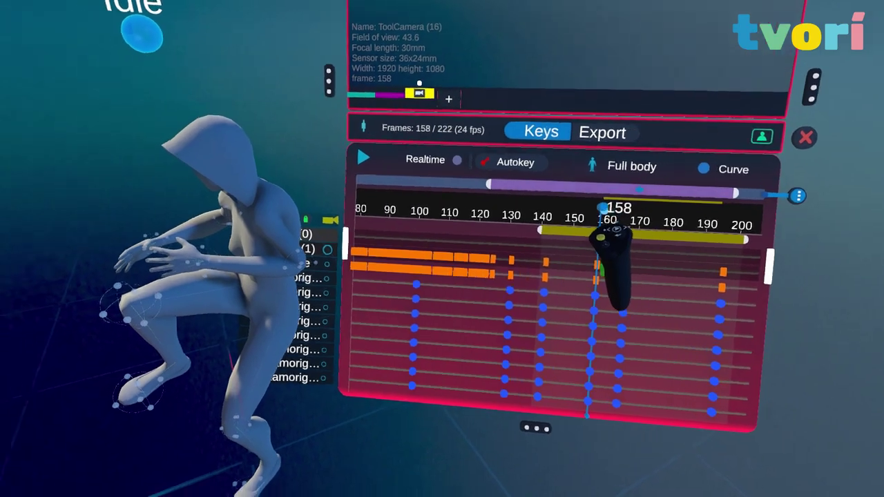
drag(605, 206, 672, 200)
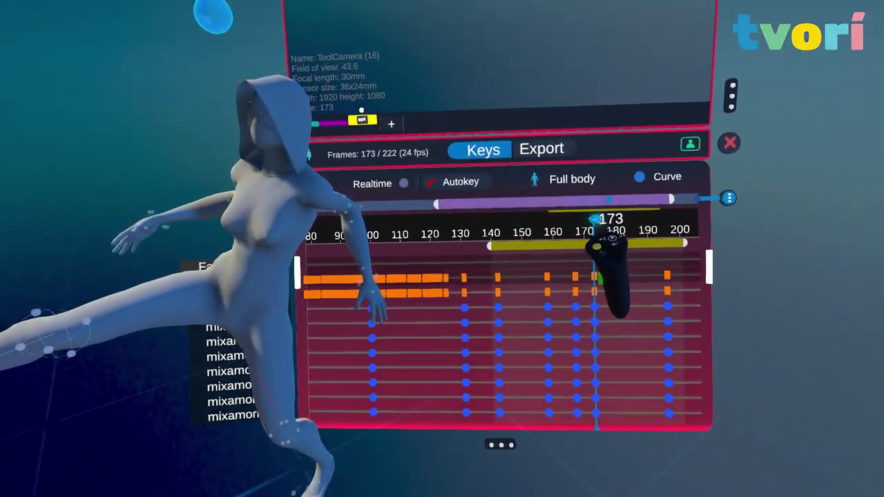
drag(595, 220, 684, 205)
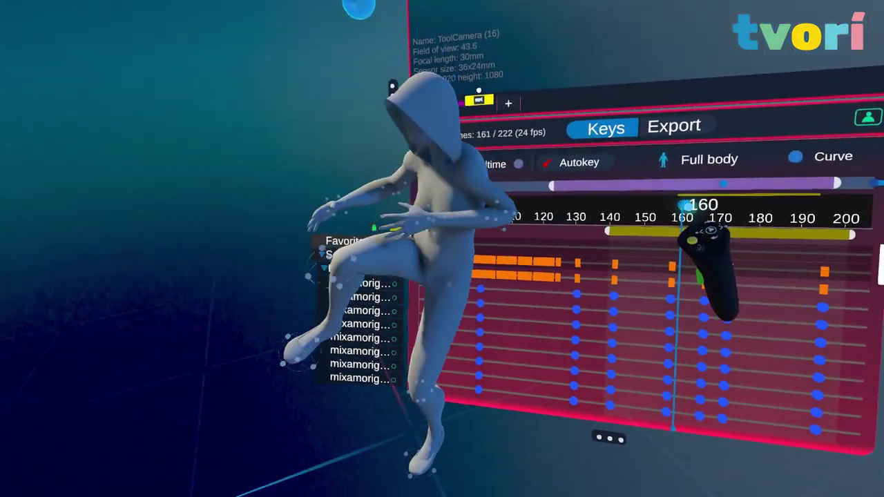
drag(880, 231, 677, 169)
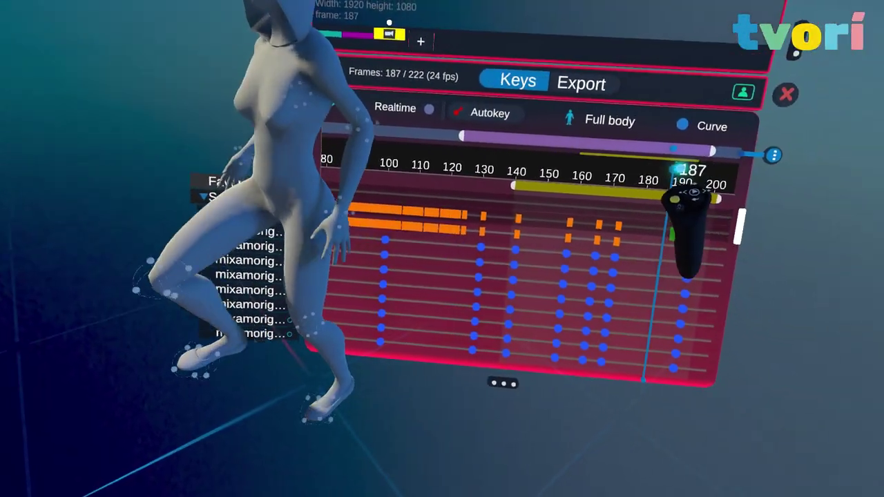
Pose the kicking leg bent and coming down at frame 184, and scrub back through the kick.
mouse_move(683, 200)
mouse_down()
mouse_move(805, 178)
mouse_move(651, 207)
mouse_move(670, 197)
mouse_up()
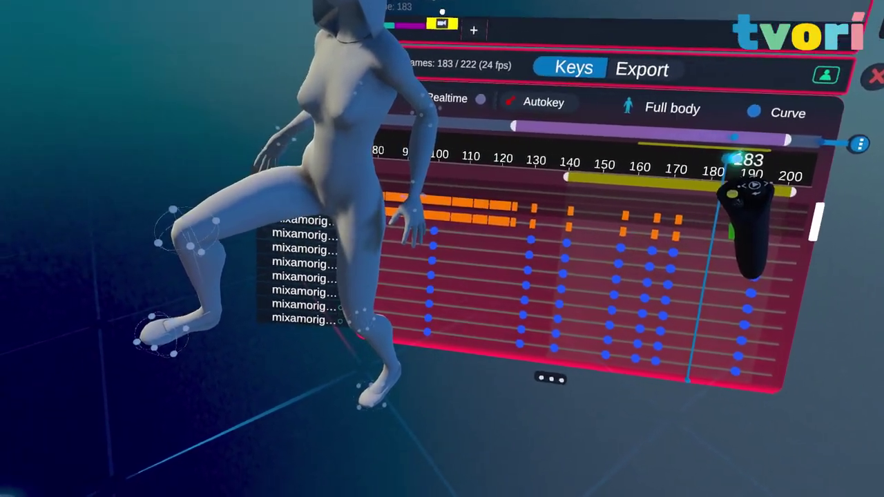
drag(733, 158, 657, 170)
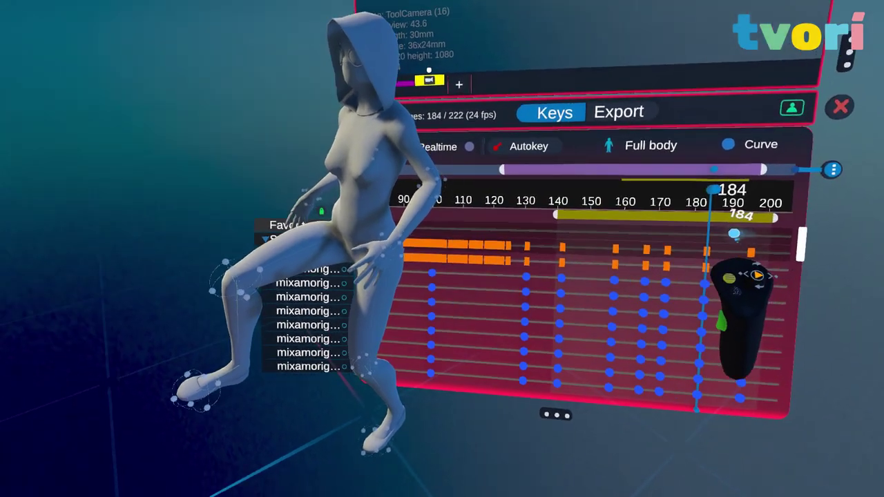
drag(734, 233, 642, 243)
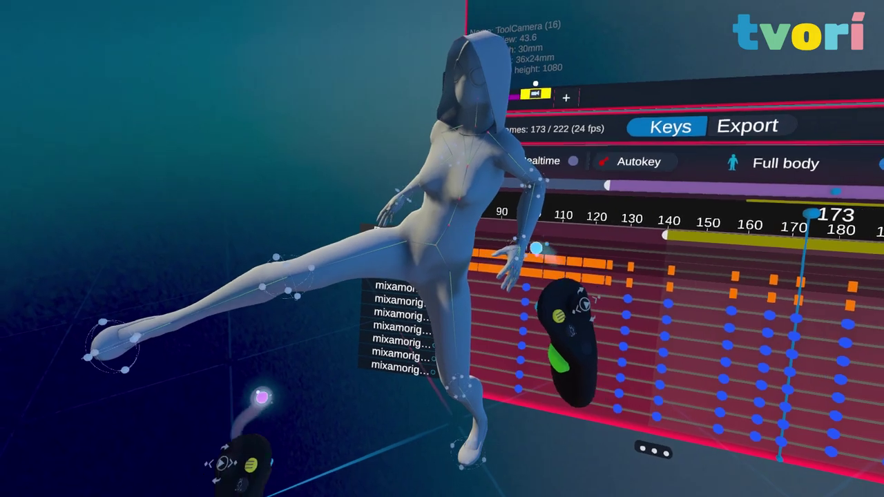
Refine the arm and head in the kick pose at frame 173 and play back the animation.
drag(535, 247, 478, 212)
click(556, 260)
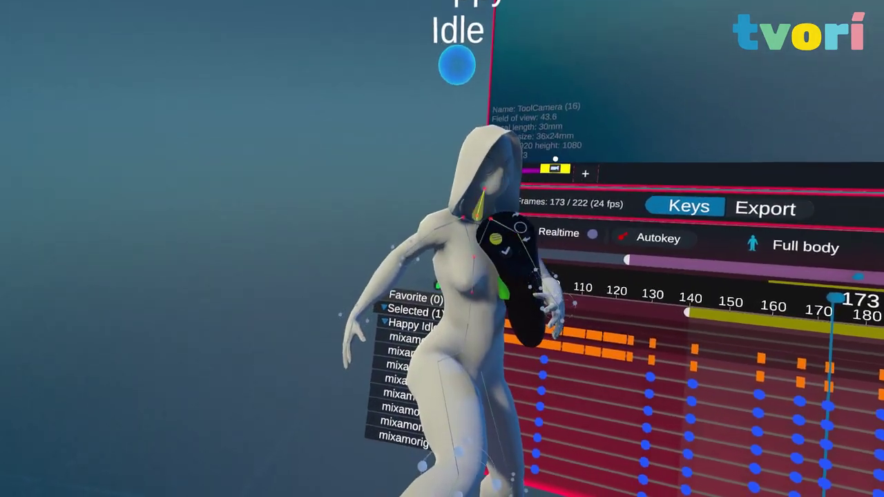
key(Left)
key(Left)
key(Left)
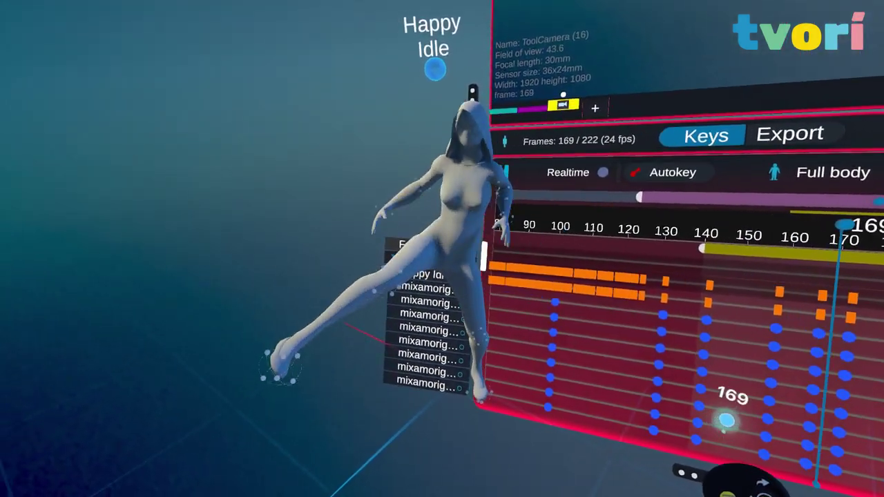
key(space)
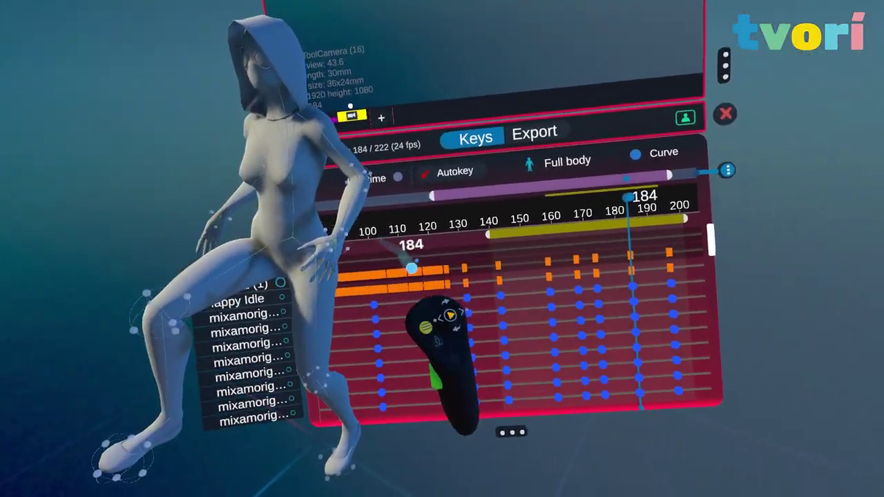
Move the character's left arm away from the torso in the kick pose at frame 173.
key(Left)
key(Left)
key(Right)
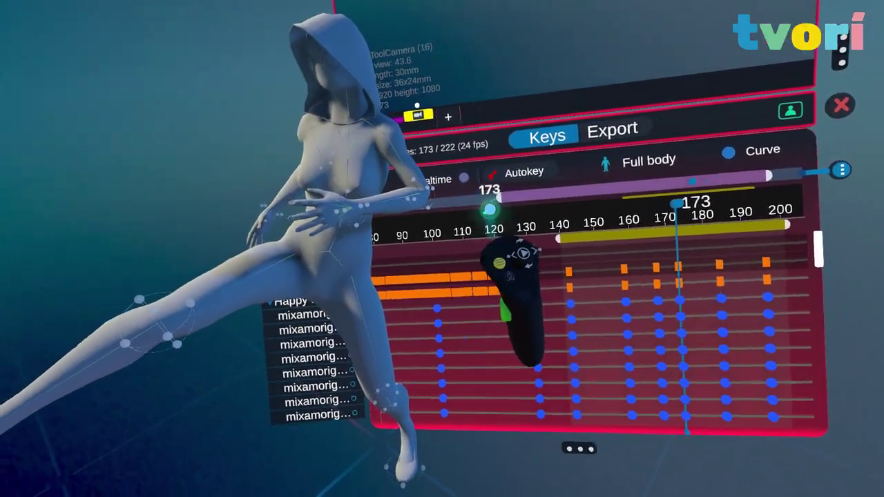
click(453, 230)
drag(453, 230, 529, 264)
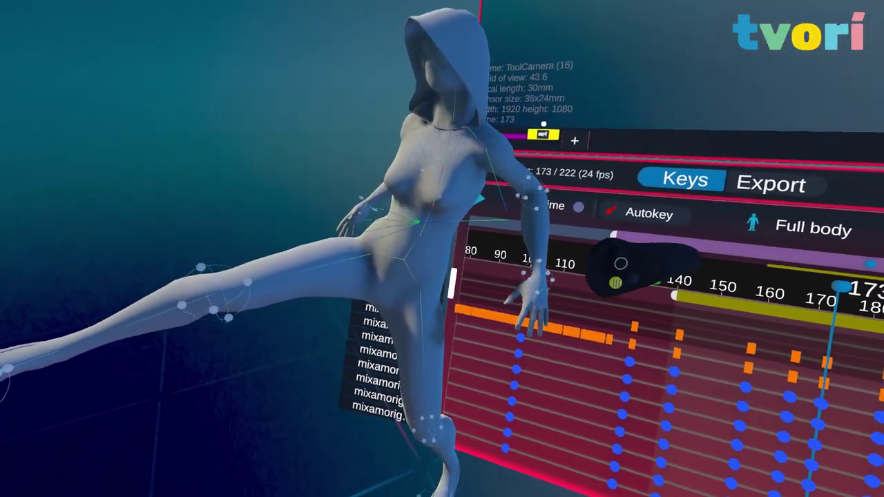
Lower the left arm beside the body in the returning-leg pose at frame 184 and play back the kick.
key(Right)
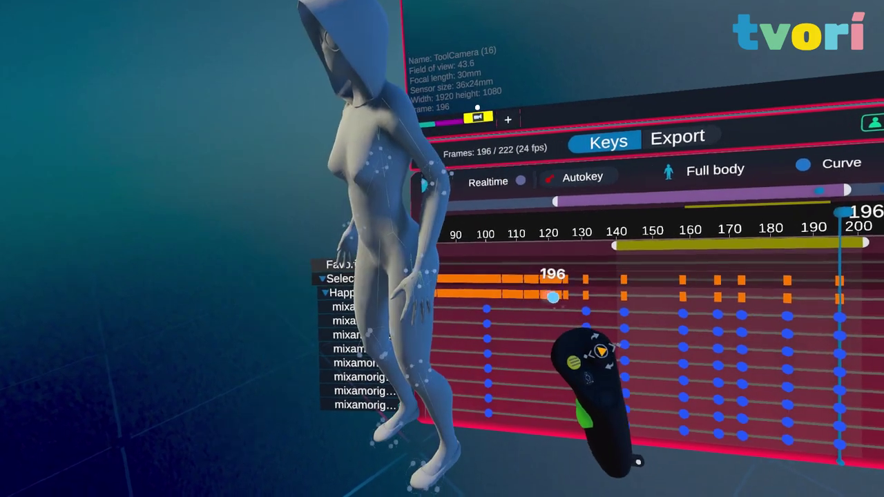
drag(553, 297, 531, 322)
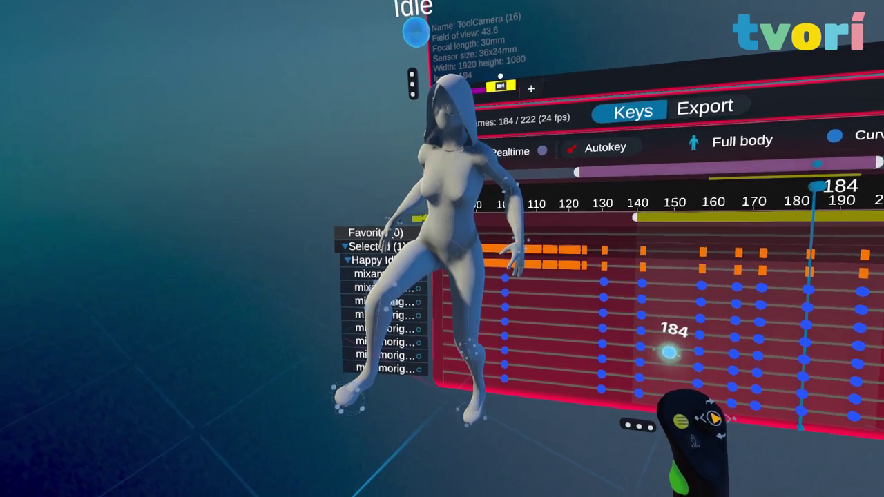
drag(663, 356, 512, 347)
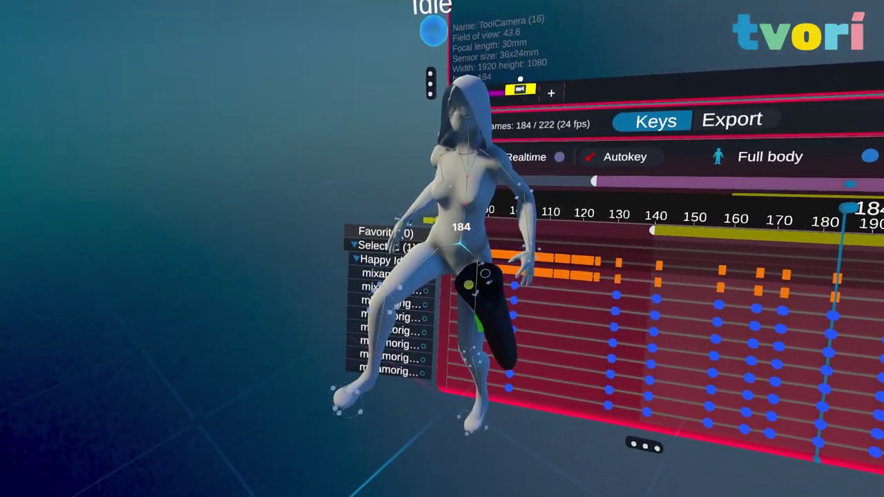
drag(441, 261, 426, 350)
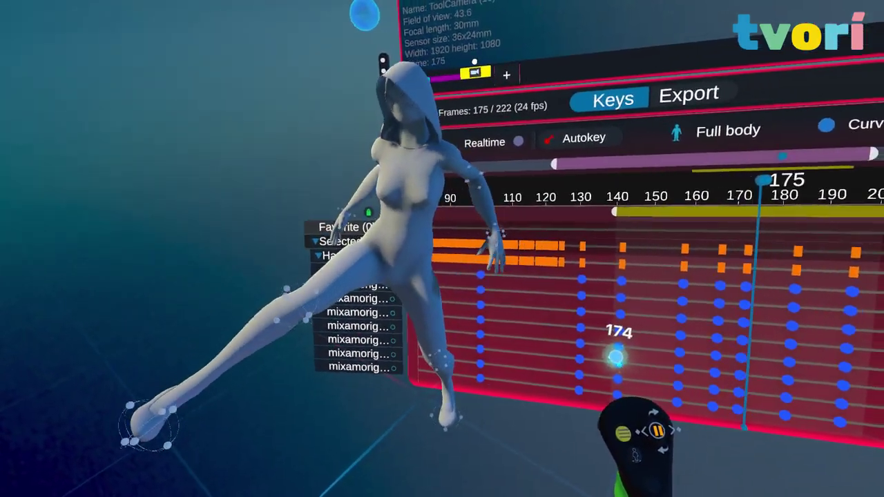
drag(615, 356, 522, 315)
Move the kick keys at frames 167 and 173 slightly earlier, the first to about frame 164.
drag(604, 189, 638, 203)
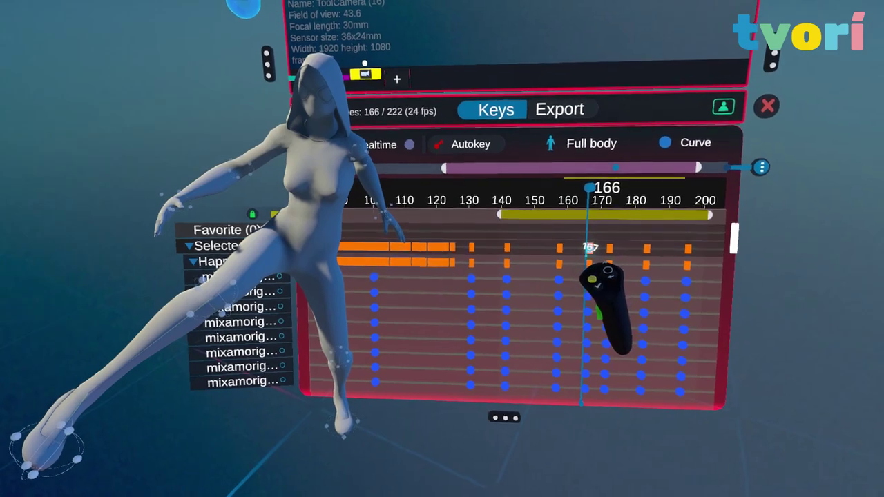
drag(588, 248, 596, 237)
drag(622, 193, 679, 209)
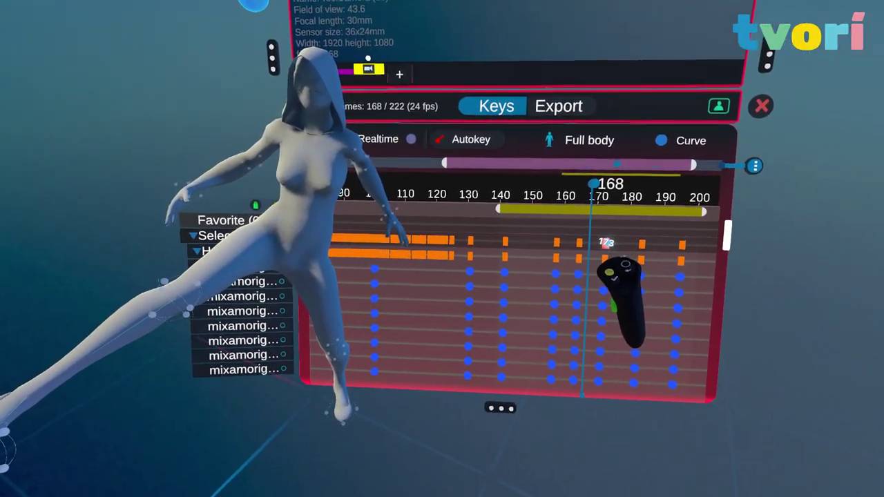
mouse_move(607, 242)
mouse_down()
mouse_move(599, 241)
mouse_move(677, 238)
mouse_move(612, 234)
mouse_up()
Key a standing pose with both feet down at frame 190 and step back through the neighbouring poses.
drag(613, 193, 636, 177)
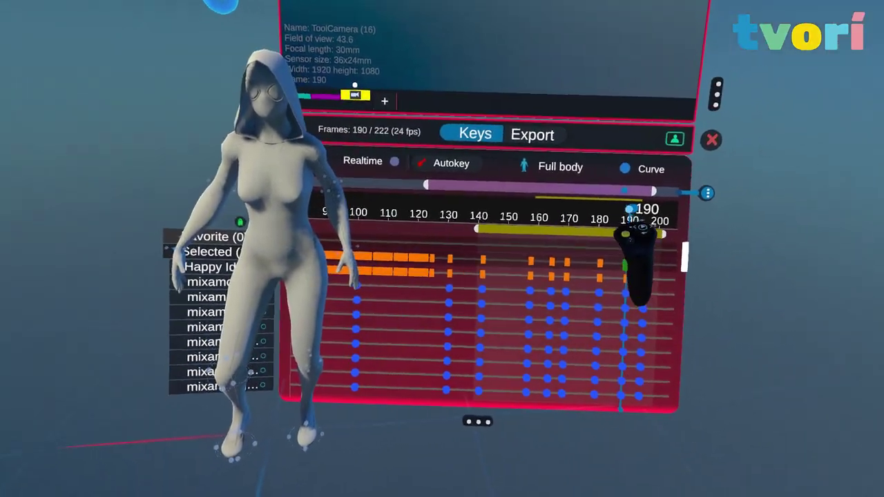
drag(629, 209, 653, 203)
key(Right)
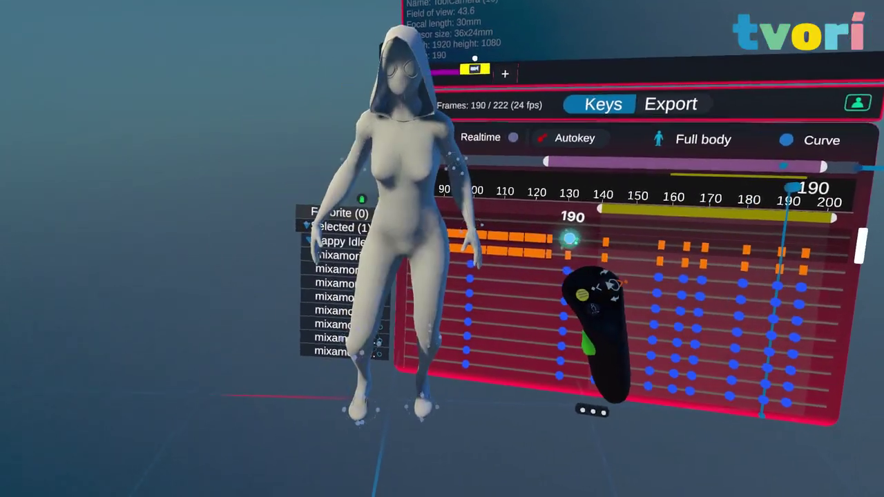
key(Left)
click(459, 231)
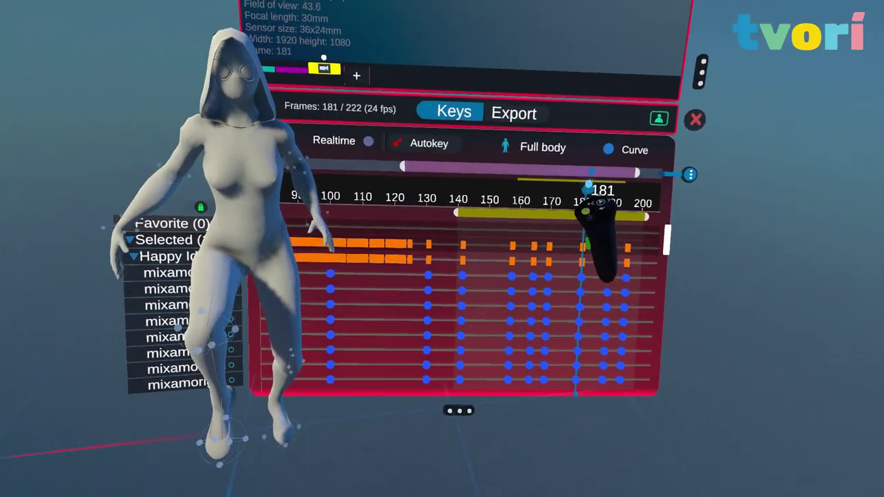
Retime the extended-kick and leg-return keys together to about frames 173 and 180.
mouse_move(588, 184)
mouse_down()
mouse_move(616, 177)
mouse_move(601, 172)
mouse_up()
drag(597, 231, 580, 207)
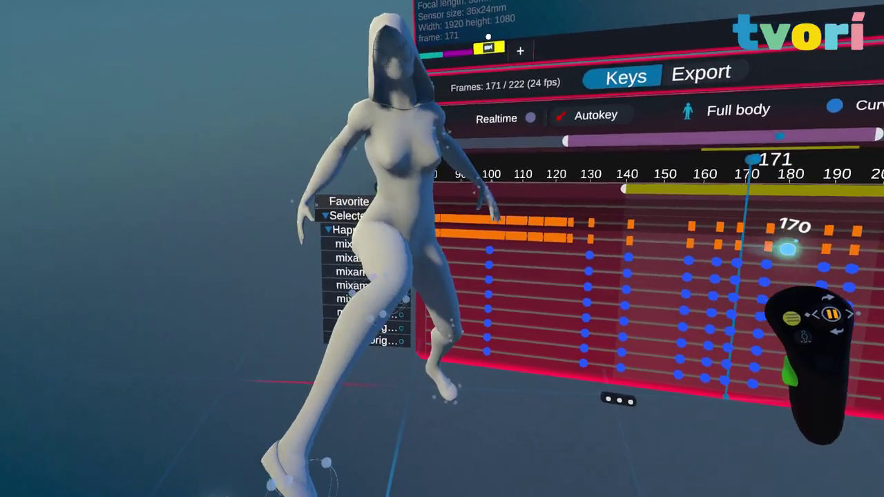
drag(787, 250, 570, 239)
click(565, 234)
click(550, 237)
drag(586, 209, 532, 196)
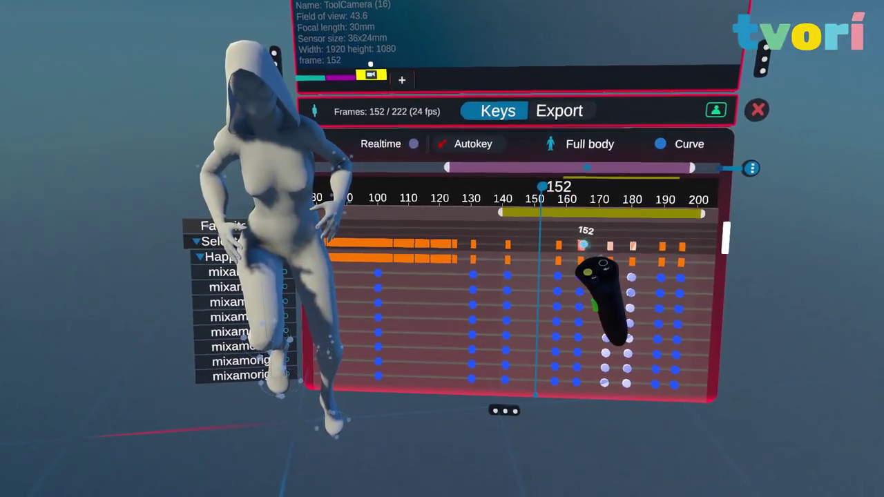
Move the key following the frame 158 pose to about frame 161 and play back the retimed kick.
drag(582, 247, 573, 231)
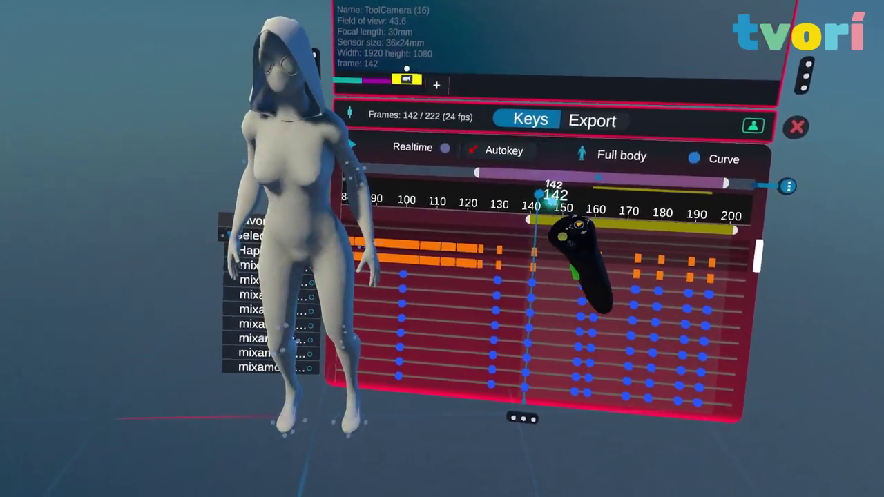
drag(736, 286, 612, 329)
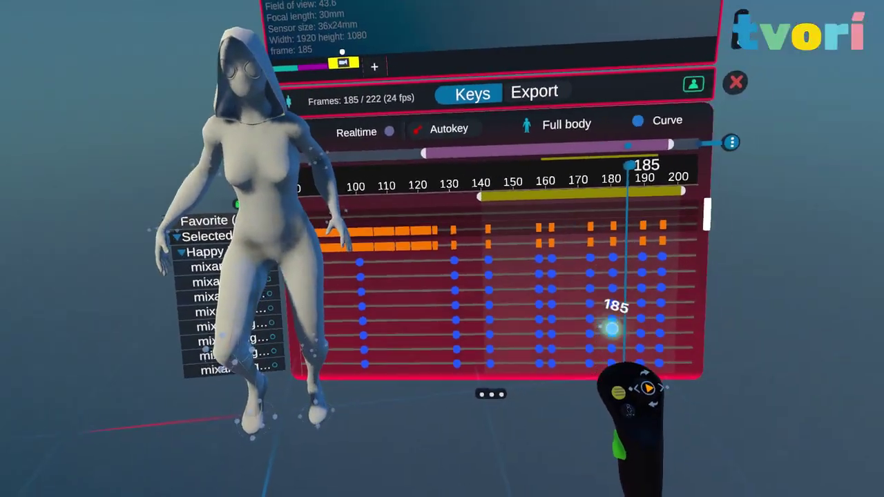
drag(643, 355, 611, 283)
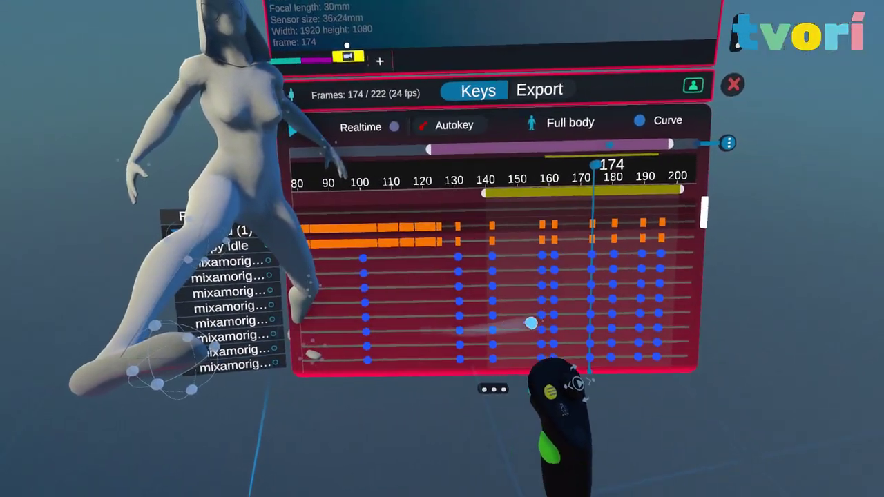
drag(531, 323, 639, 323)
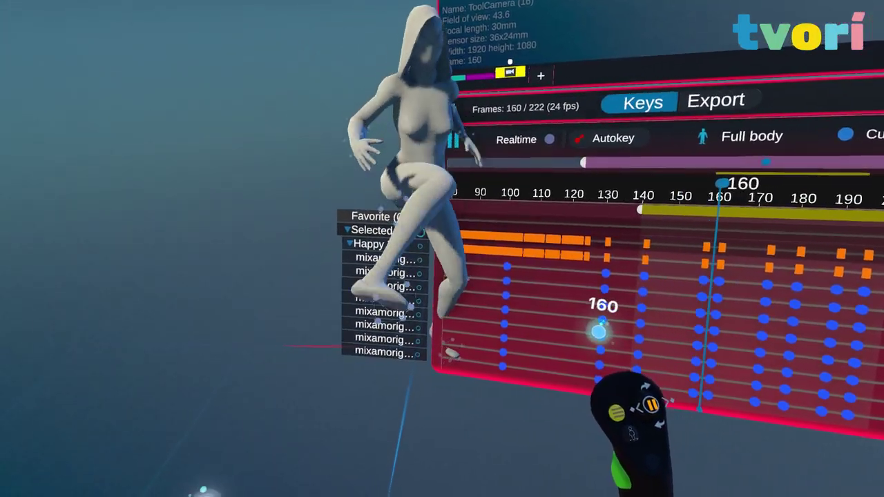
key(space)
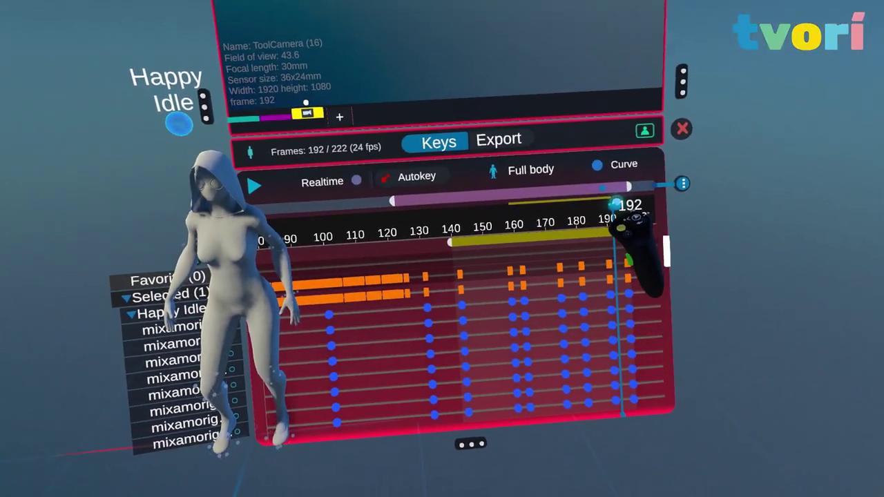
Expand the timeline to show the full animation and switch to the teal camera.
drag(627, 203, 386, 236)
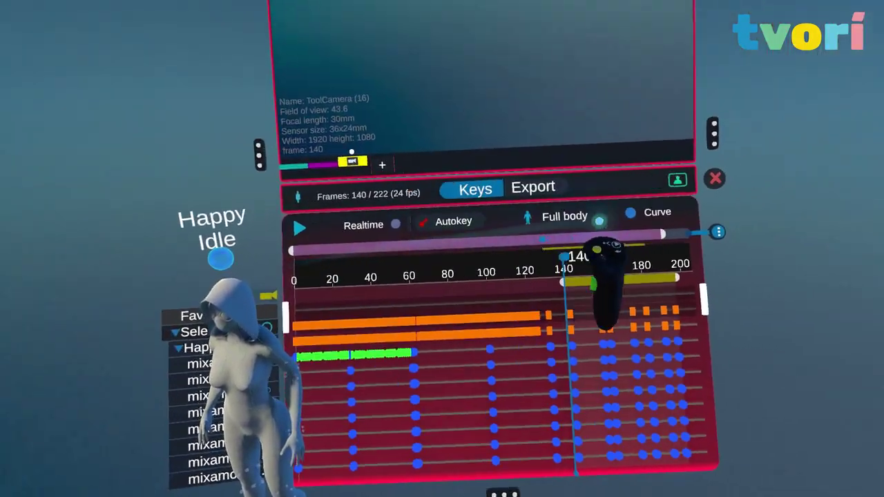
drag(572, 238, 596, 237)
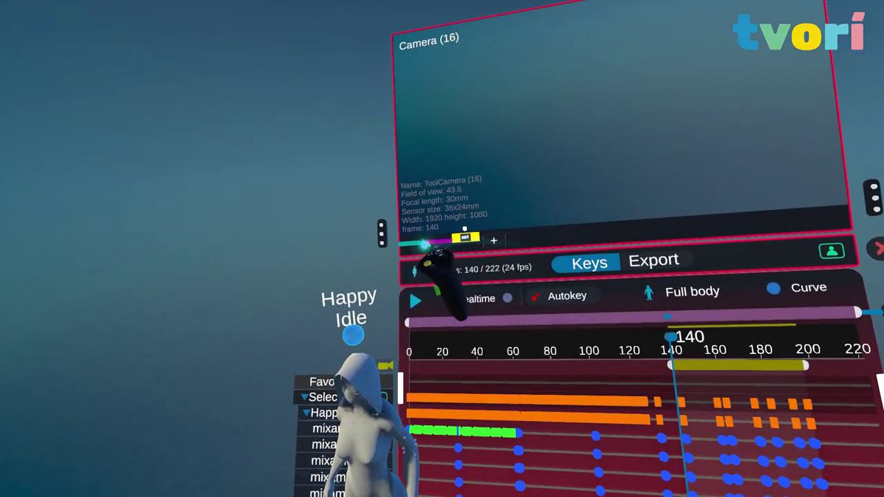
click(425, 238)
Save the scene in the SkinnedMeshes project and play back the teal camera's range.
click(571, 235)
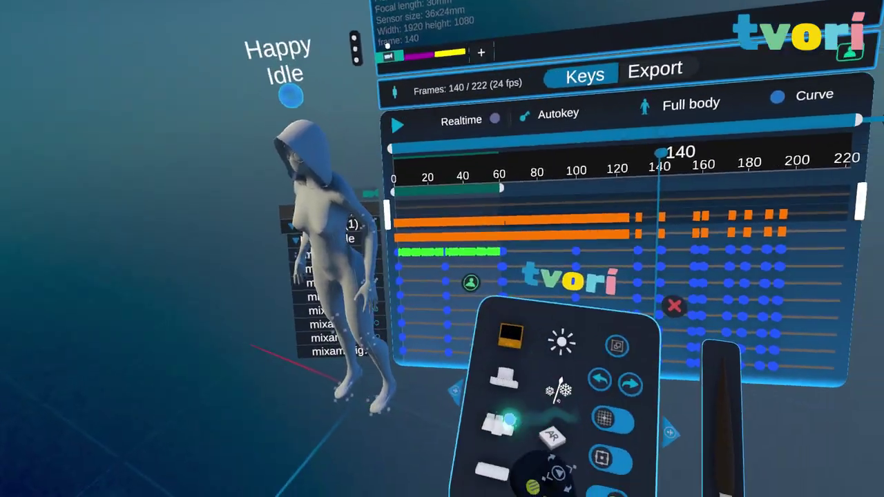
click(511, 418)
drag(498, 406, 472, 383)
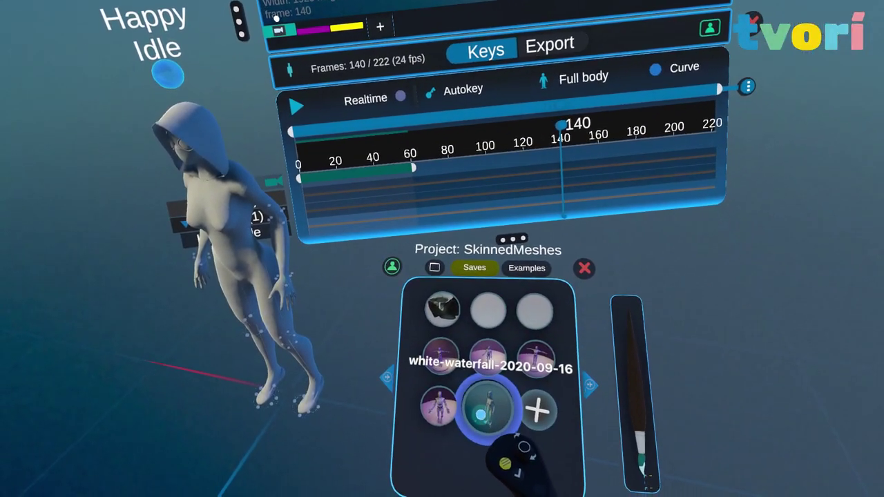
click(570, 289)
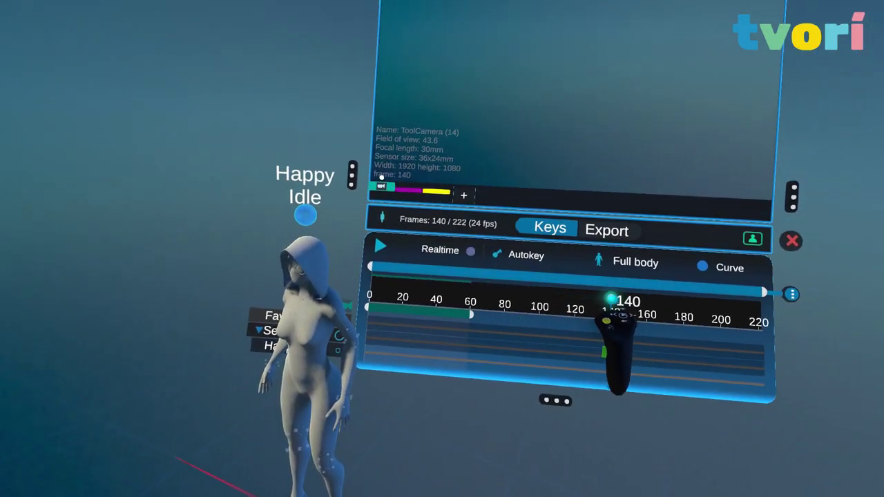
drag(627, 300, 509, 296)
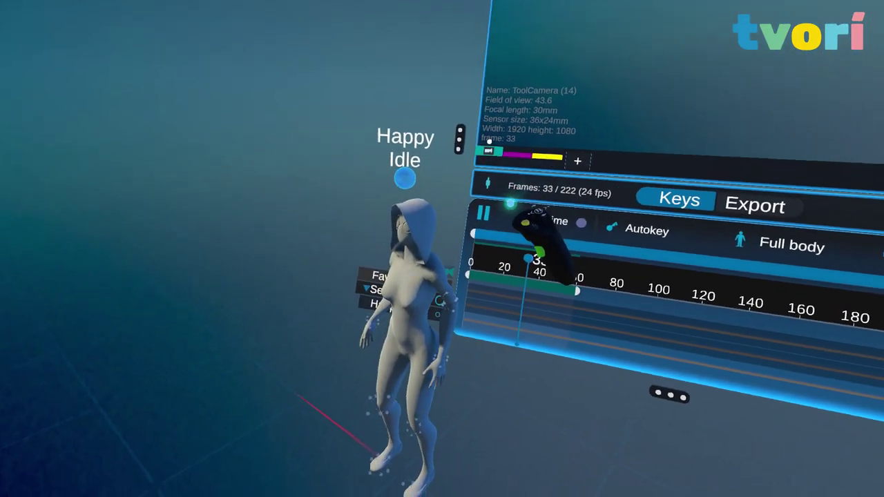
click(448, 232)
Export the teal camera's range as FBX with Animation, Skinned Meshes, Only Selected and Fix Names For Maya enabled.
click(574, 210)
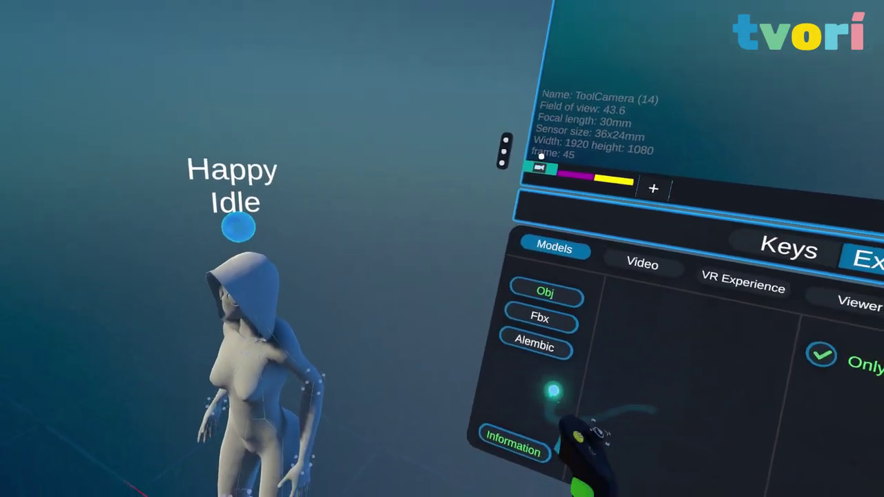
click(515, 363)
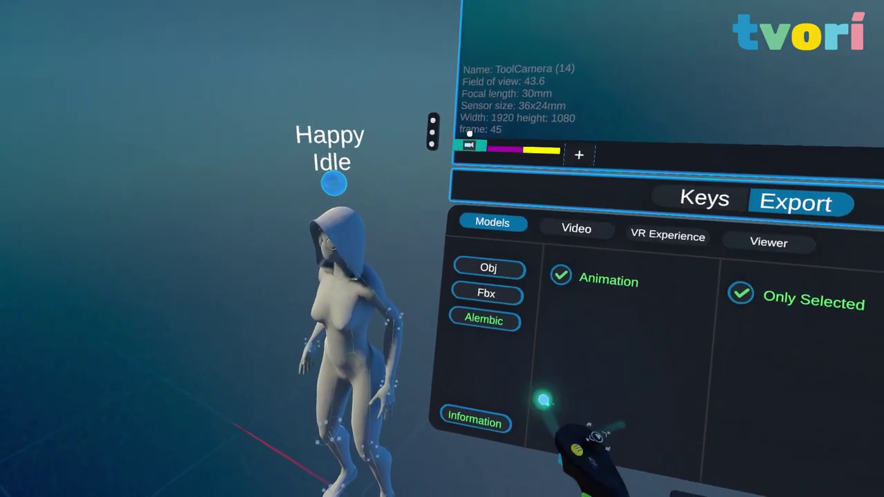
click(507, 294)
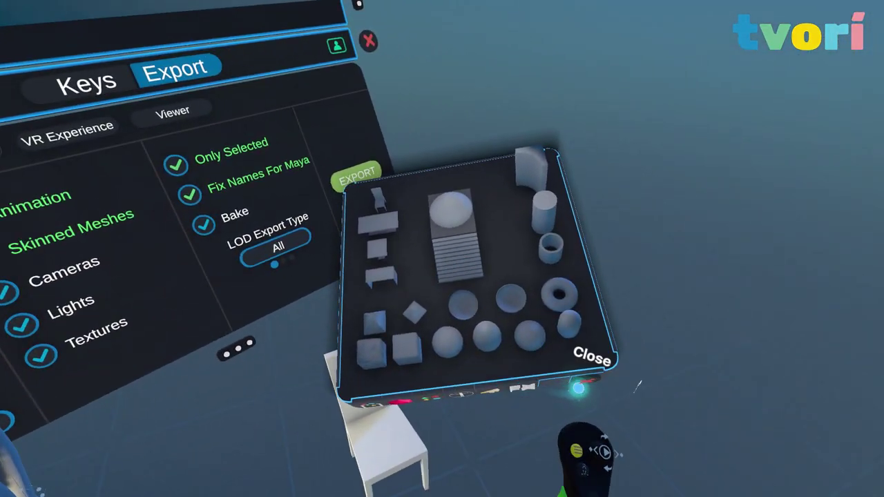
click(581, 385)
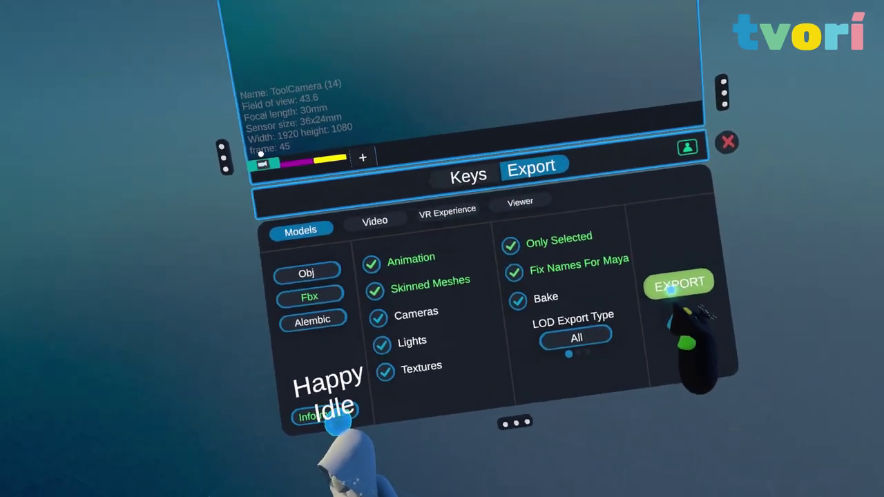
click(676, 284)
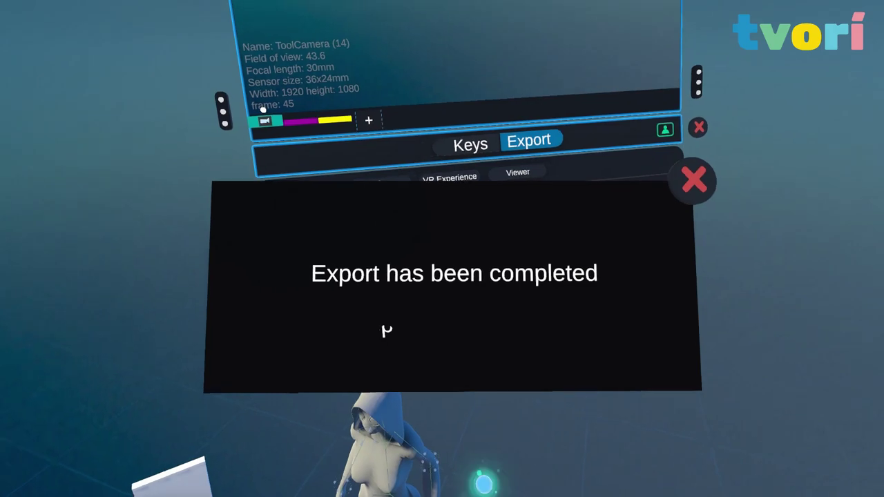
click(693, 180)
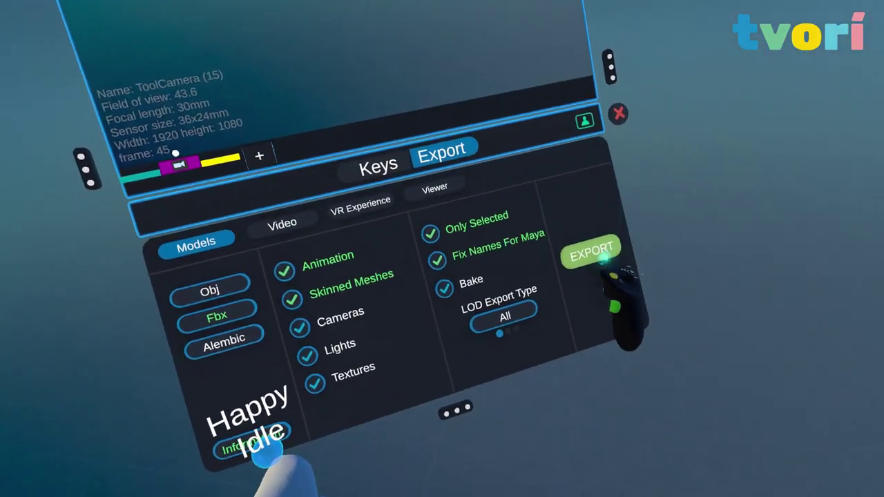
Export the purple and yellow cameras' ranges as separate FBX models with Animation and Skinned Meshes enabled.
click(769, 336)
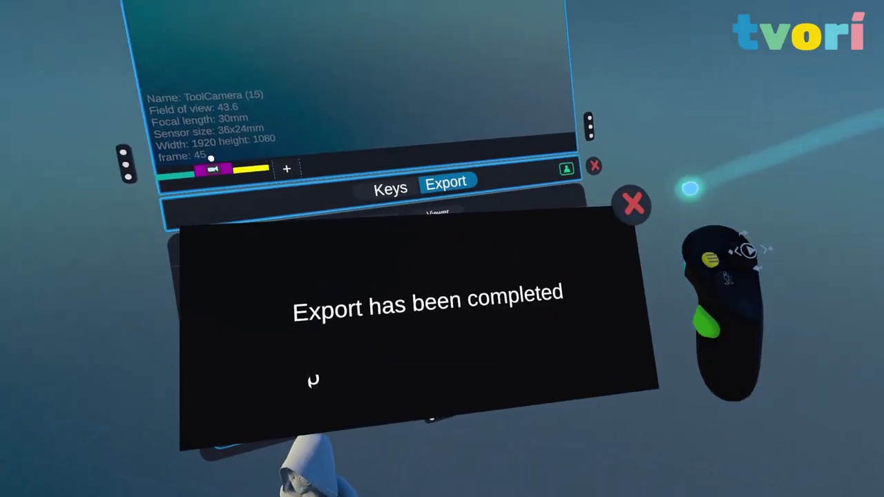
click(629, 206)
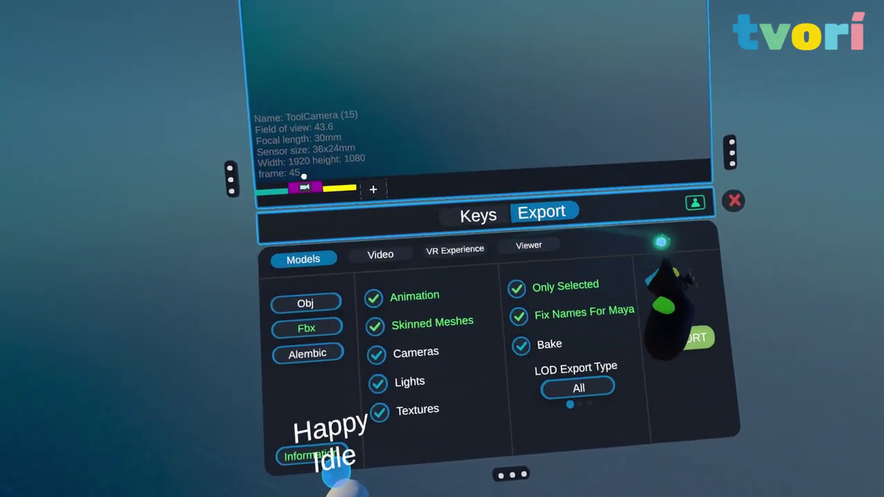
click(432, 223)
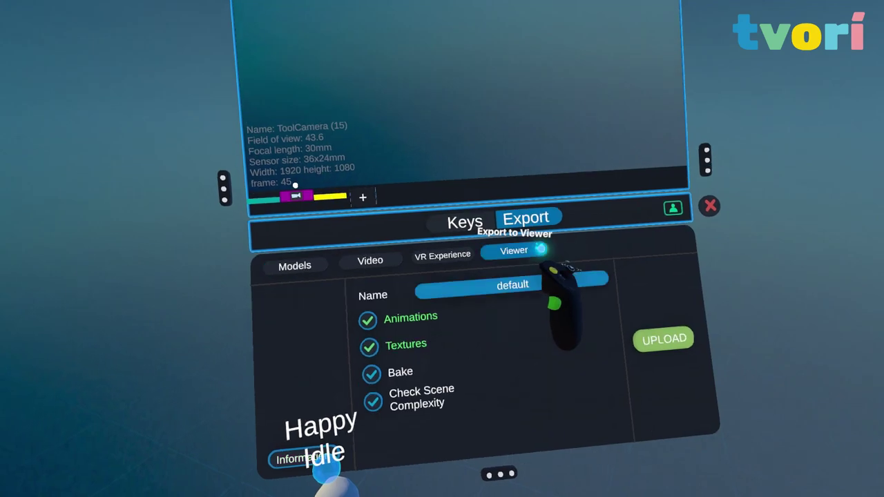
click(382, 267)
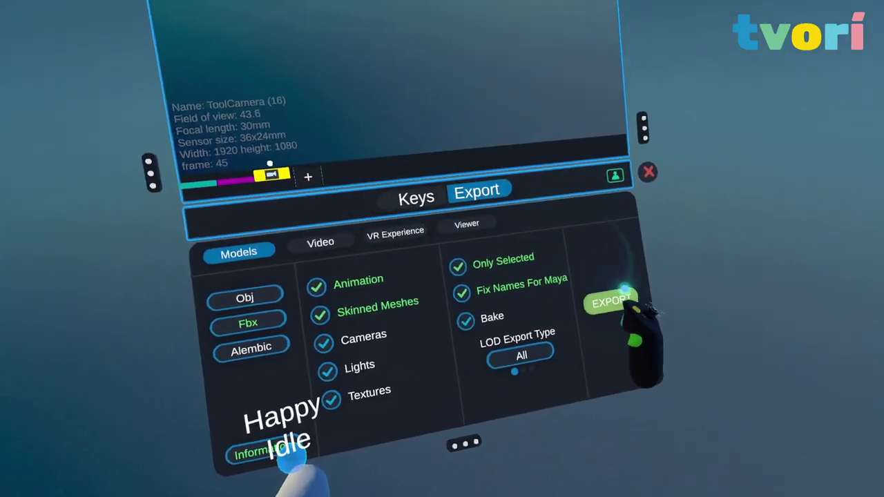
click(614, 302)
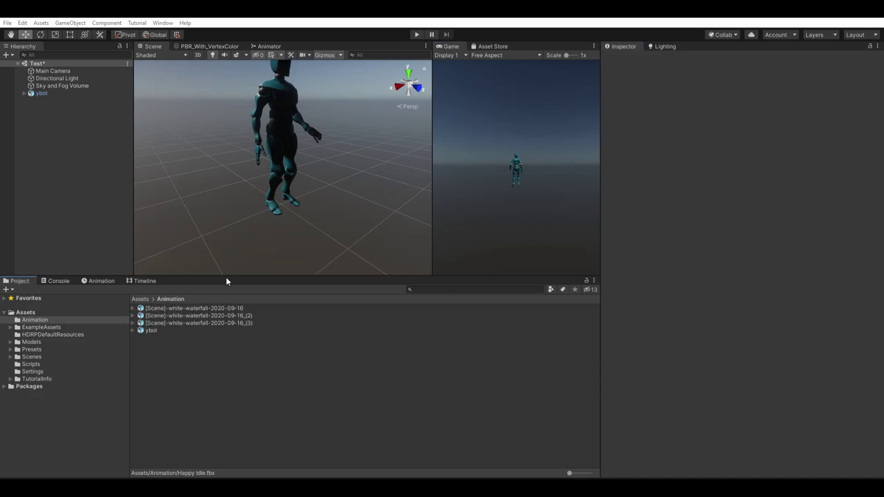
Examine the Tvori Animation of the [Scene]-white-waterfall-2020-09-16 model in an enlarged preview.
click(221, 308)
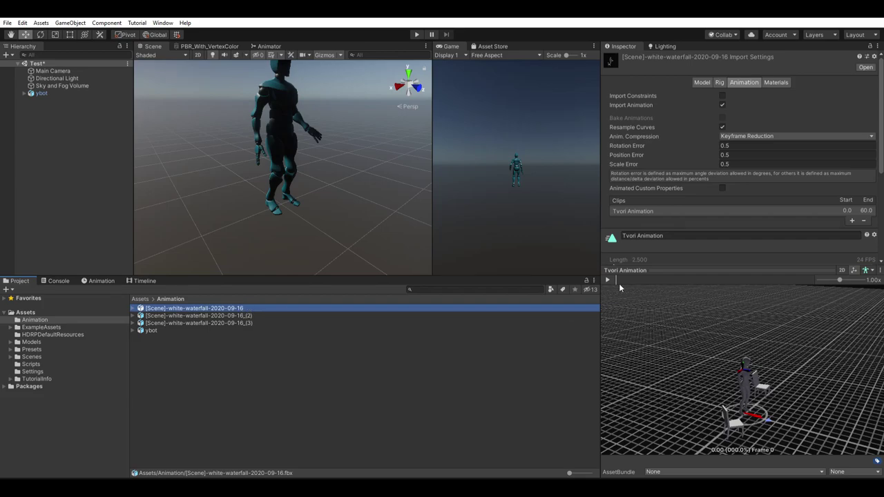
drag(659, 360, 766, 403)
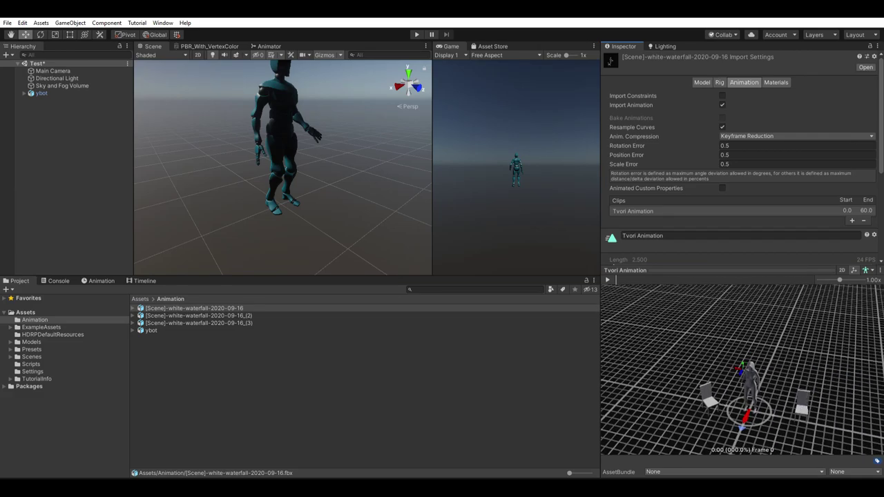
drag(726, 265, 717, 228)
drag(726, 365, 696, 347)
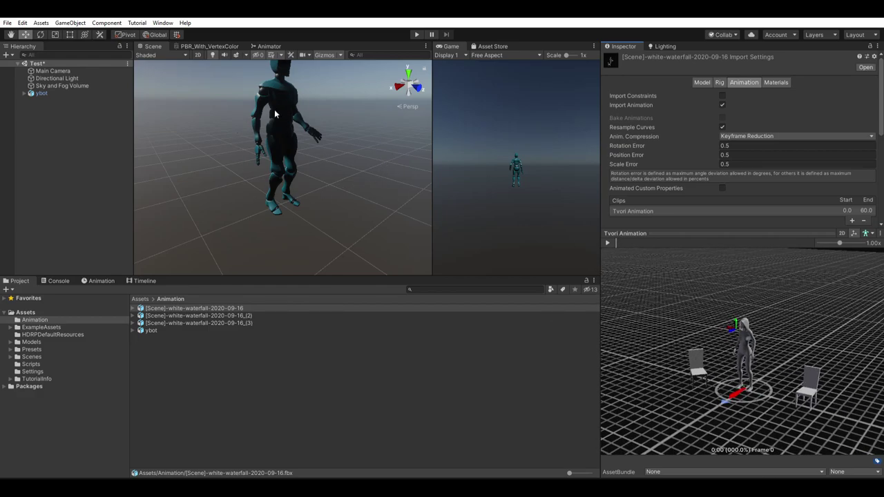
scroll(326, 122, down, 3)
mouse_move(305, 126)
right_down()
mouse_move(286, 144)
mouse_move(299, 130)
right_up()
click(213, 55)
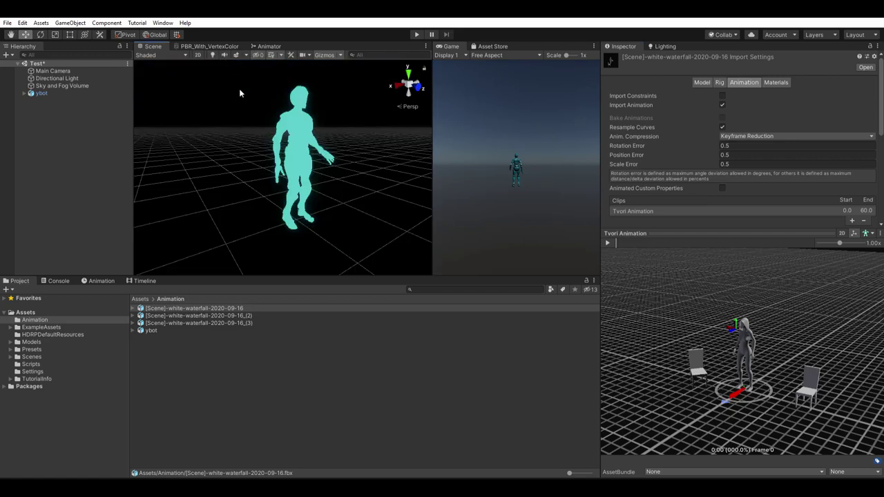
click(212, 54)
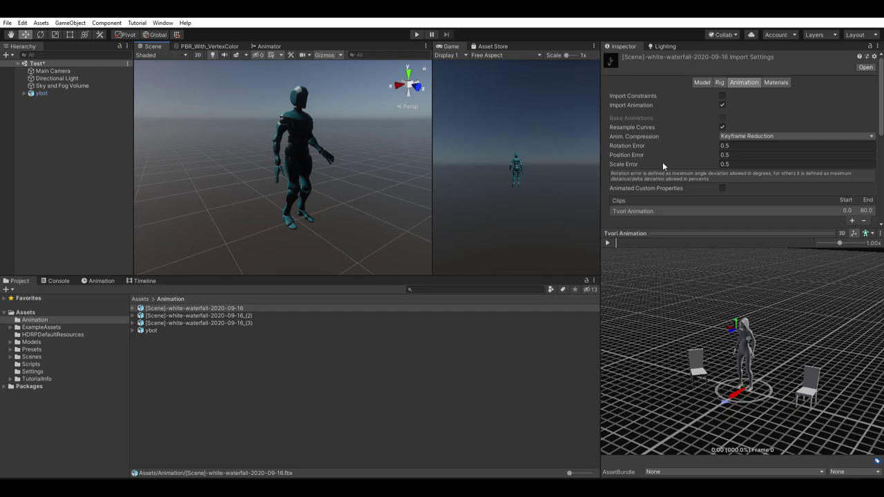
Set the first imported scene model's rig Animation Type to Humanoid, apply it and open its avatar configuration.
drag(689, 225, 691, 356)
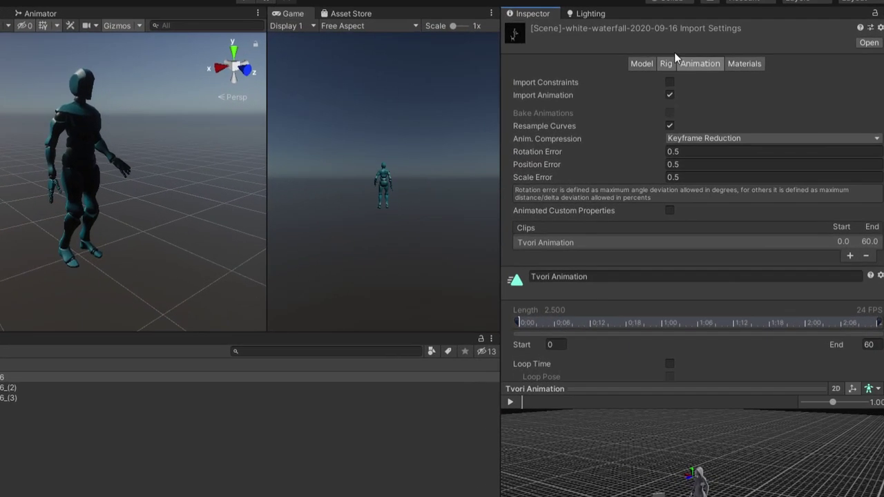
click(719, 82)
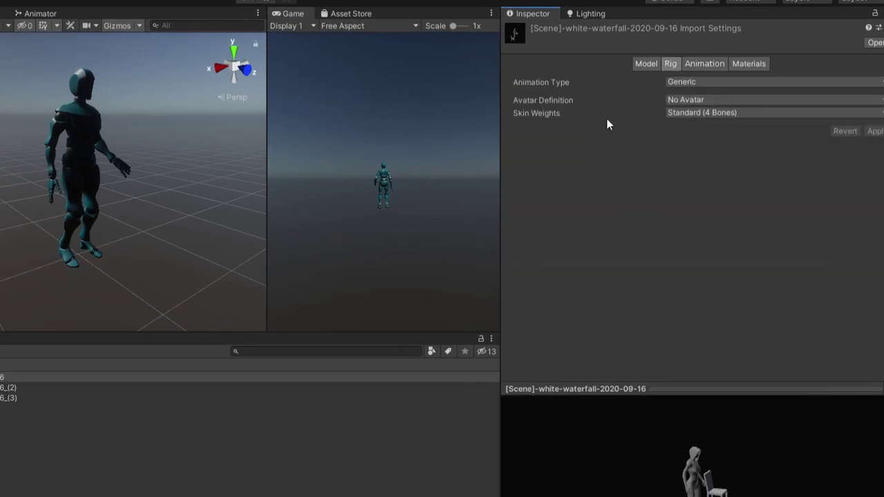
click(697, 82)
click(701, 124)
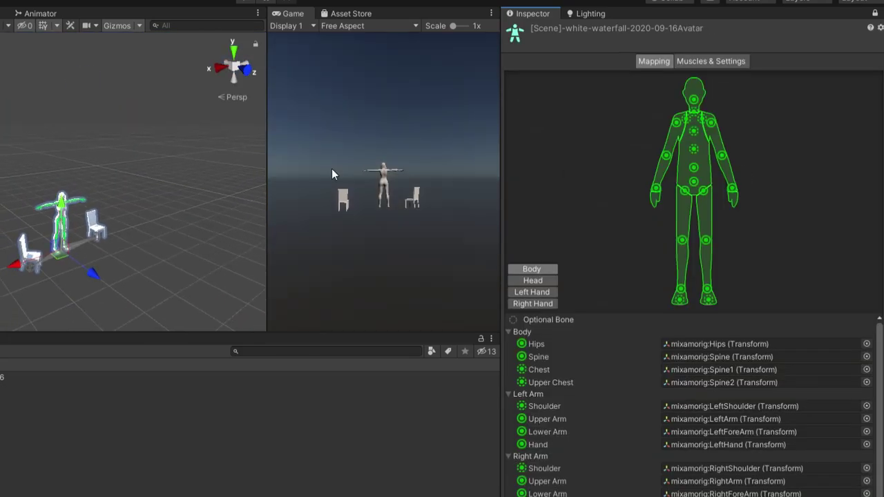
Check the avatar's bone mapping on the T-posed character and finish the avatar configuration.
middle_drag(261, 251, 198, 198)
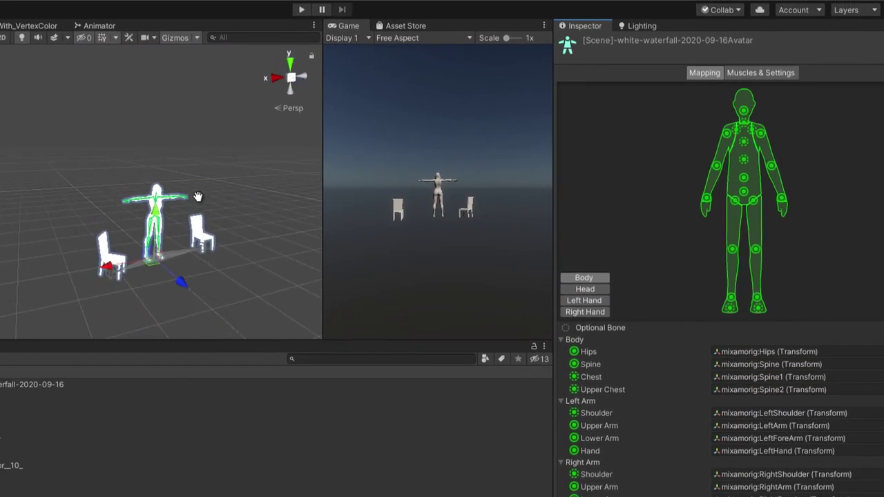
scroll(153, 193, up, 10)
scroll(123, 183, down, 6)
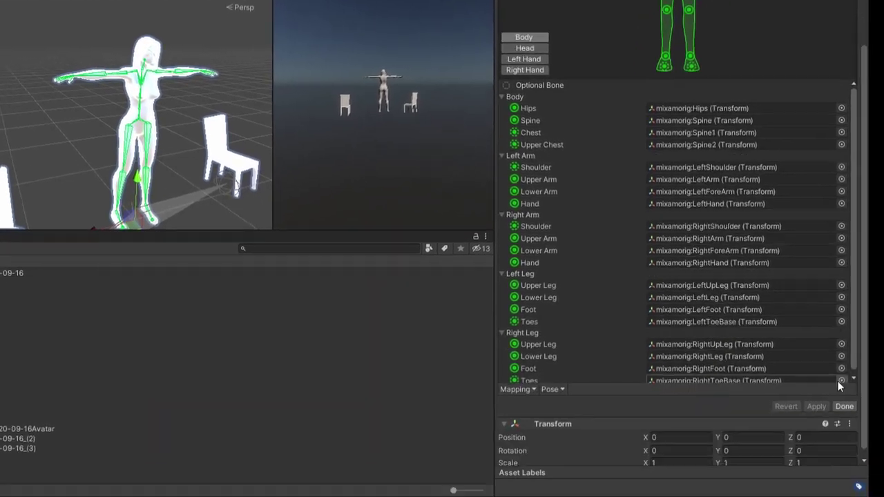
click(844, 406)
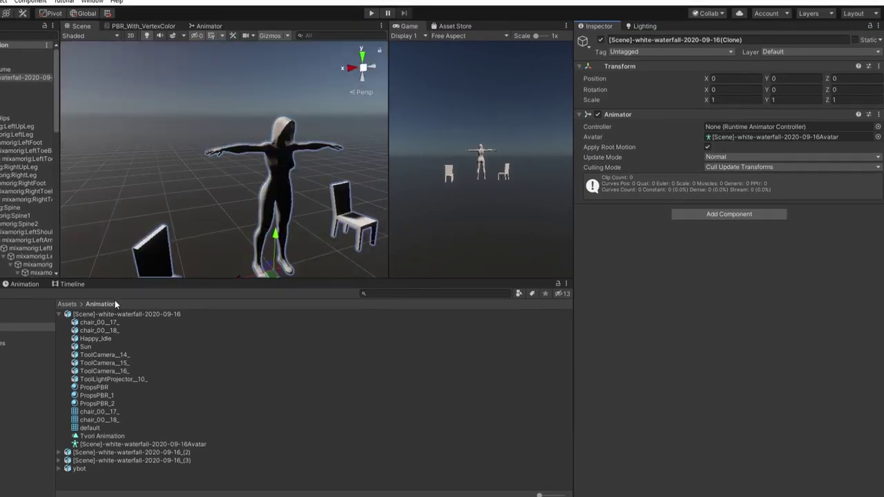
Preview the first scene model's Tvori Animation on its own character and scrub through the frames.
click(121, 314)
click(734, 66)
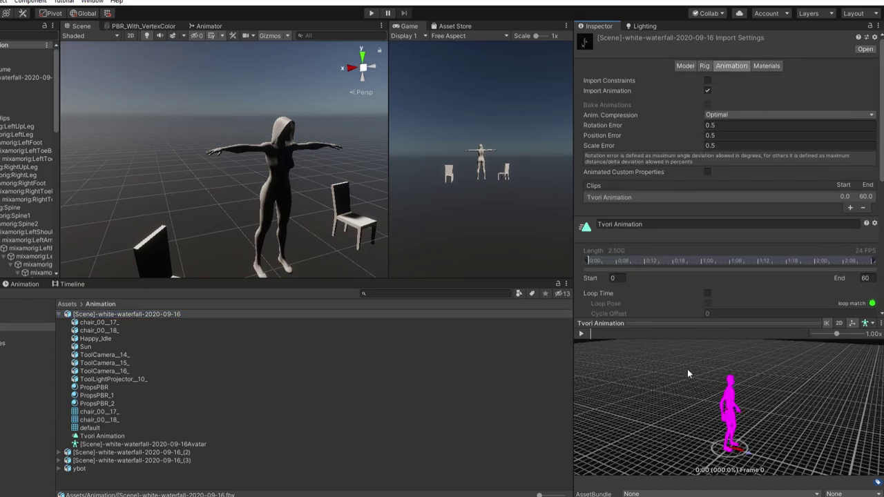
drag(687, 373, 653, 369)
click(865, 323)
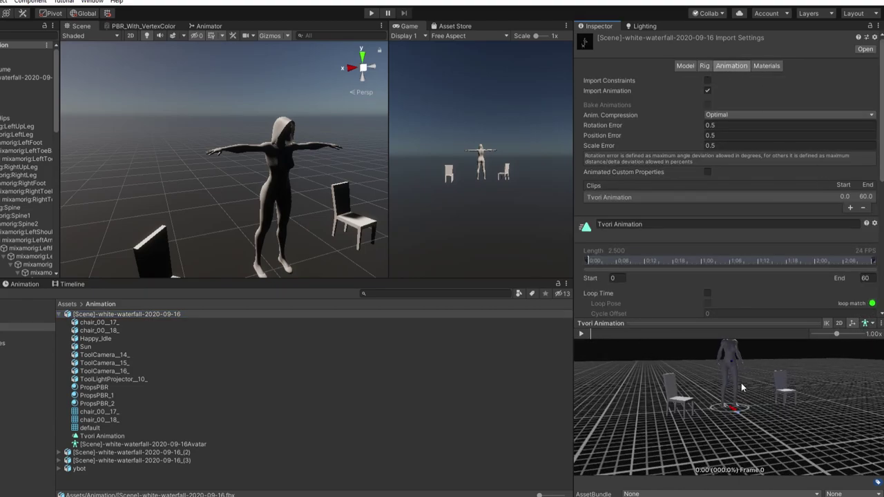
drag(603, 331, 682, 331)
drag(732, 375, 746, 389)
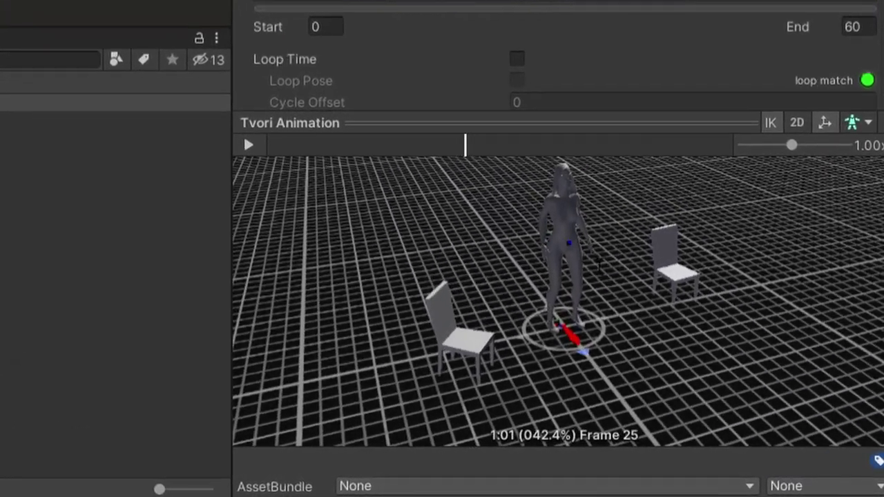
mouse_move(340, 143)
mouse_down()
mouse_move(289, 121)
mouse_move(352, 136)
mouse_move(343, 140)
mouse_up()
click(350, 115)
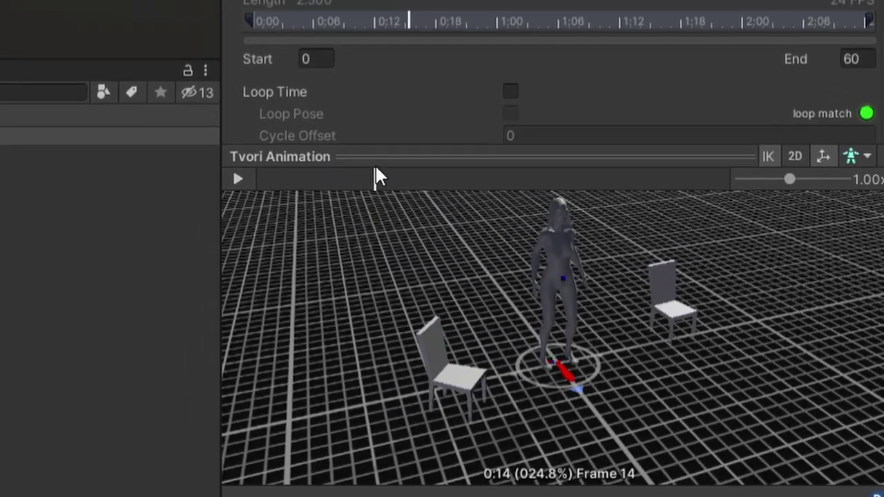
Enable Loop Time and Bake Into Pose for Root Transform Position (Y) and (XZ) on the first model's clip.
scroll(680, 132, down, 6)
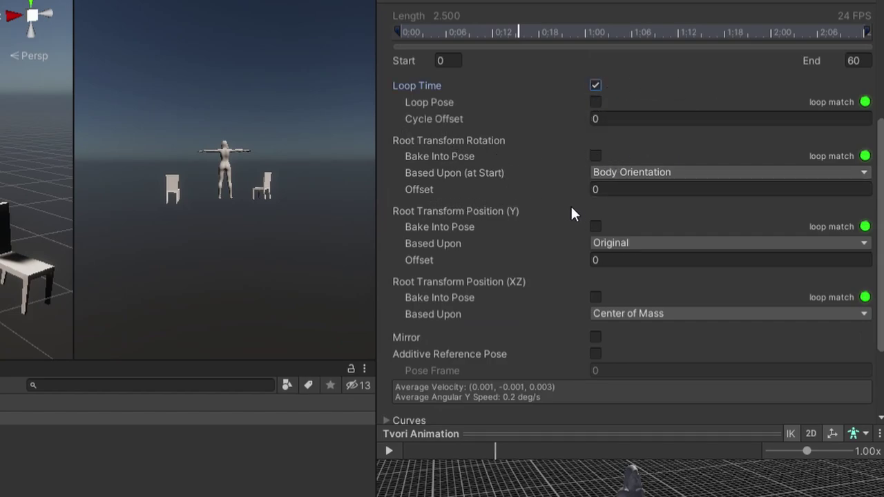
click(596, 226)
drag(487, 441, 466, 445)
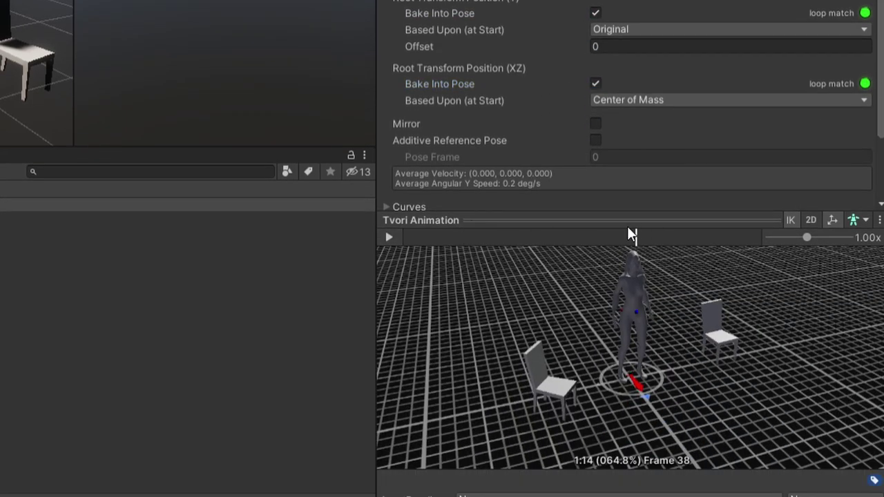
drag(630, 235, 517, 233)
Review the first clip's remaining settings with the Motion section collapsed, and apply the import changes.
scroll(505, 43, down, 4)
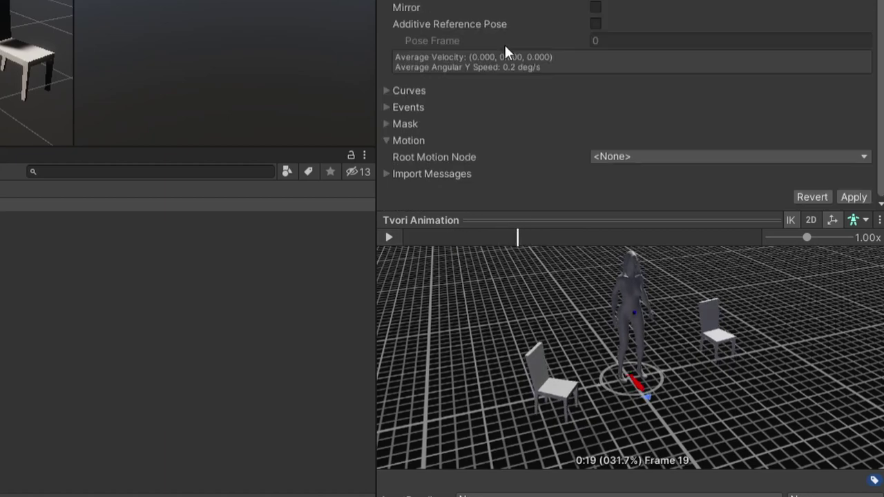
click(386, 140)
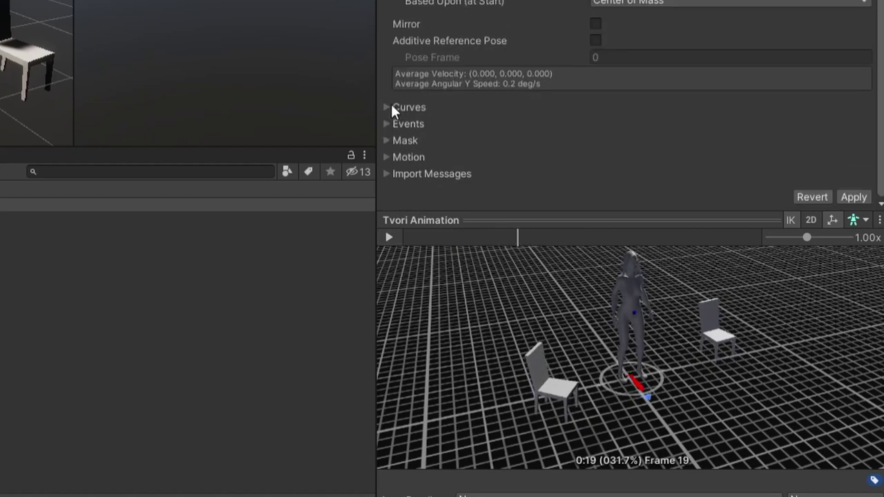
scroll(502, 127, up, 10)
scroll(531, 129, down, 8)
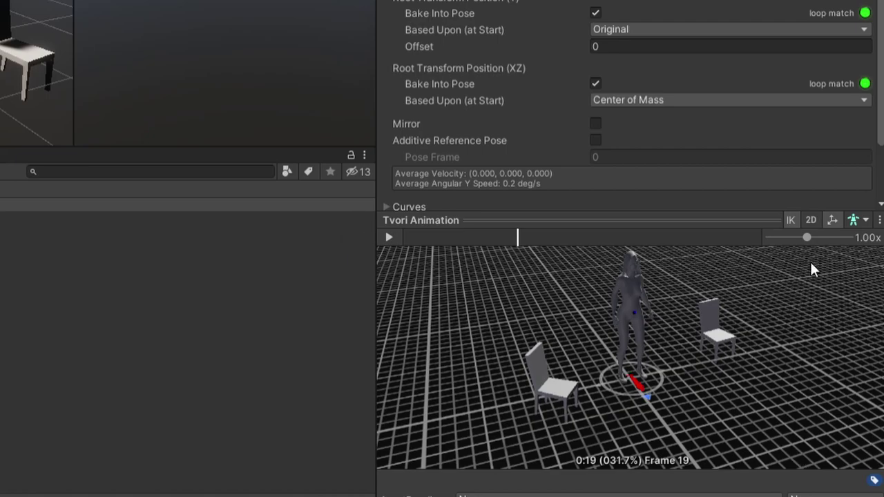
scroll(804, 135, down, 3)
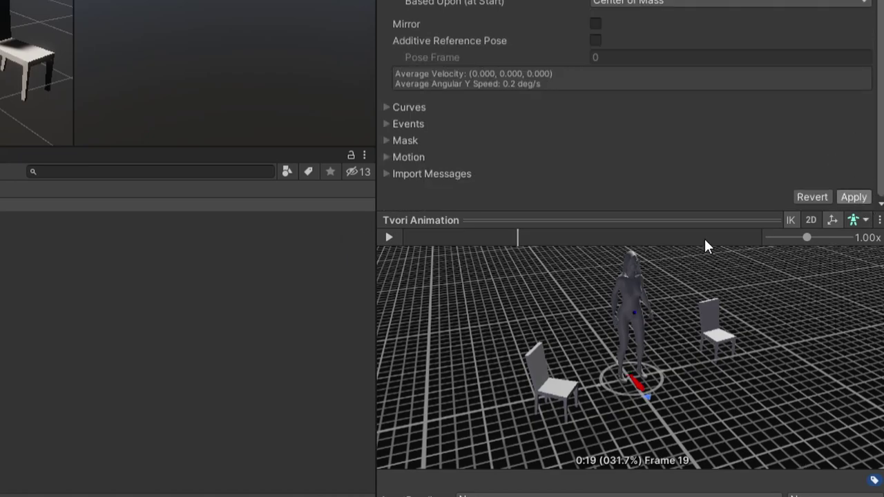
drag(704, 245, 728, 258)
Play the first clip on the default Unity humanoid in an enlarged preview and view it from another angle.
click(832, 220)
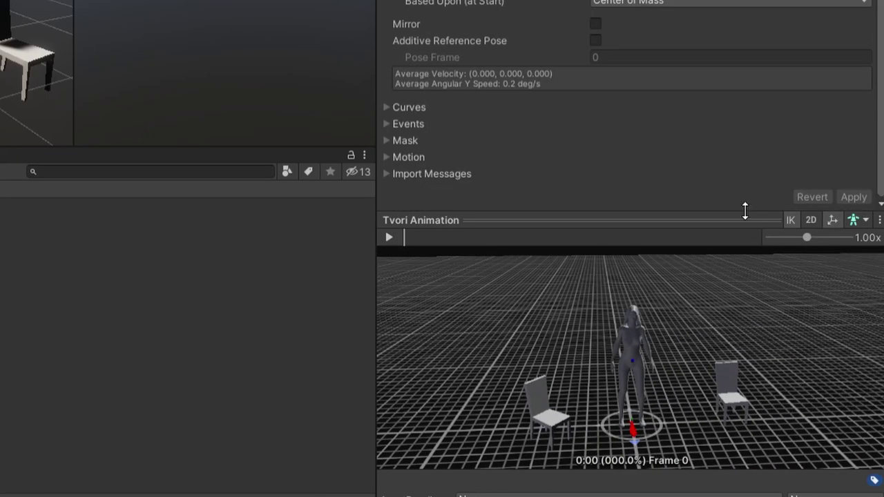
drag(745, 211, 723, 48)
drag(369, 37, 168, 20)
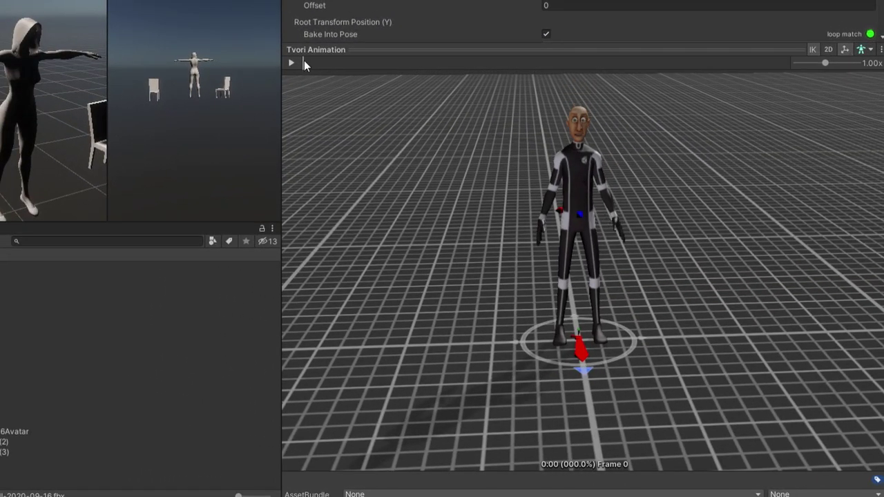
click(291, 62)
right_drag(381, 147, 410, 167)
drag(410, 168, 662, 77)
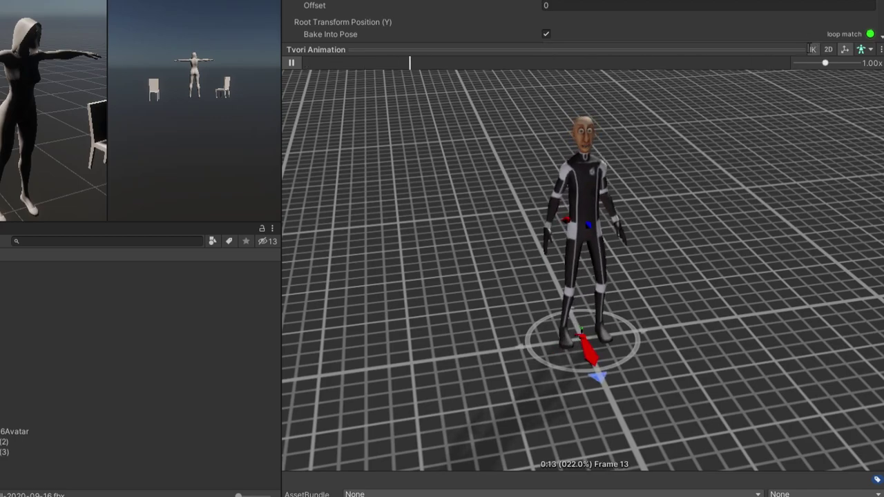
drag(387, 44, 372, 287)
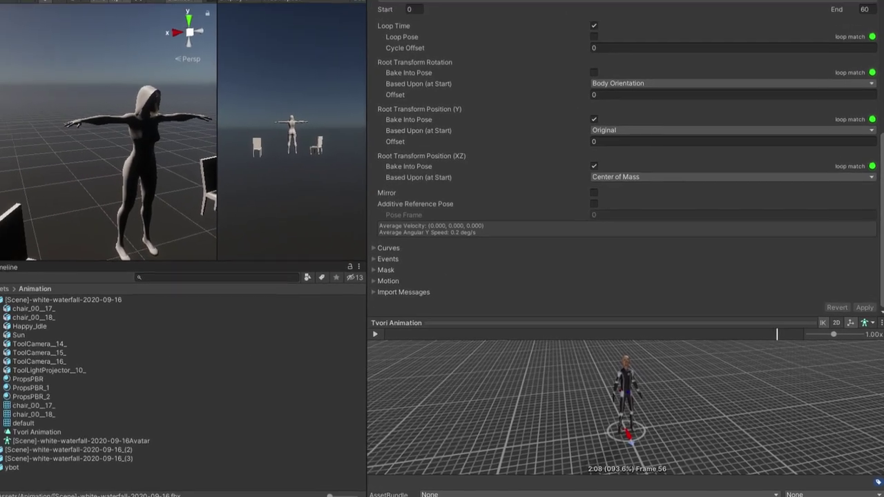
Enable Loop Time for the Tvori Animation clip of the [Scene]-white-waterfall-2020-09-16_(2) model.
click(55, 313)
click(74, 321)
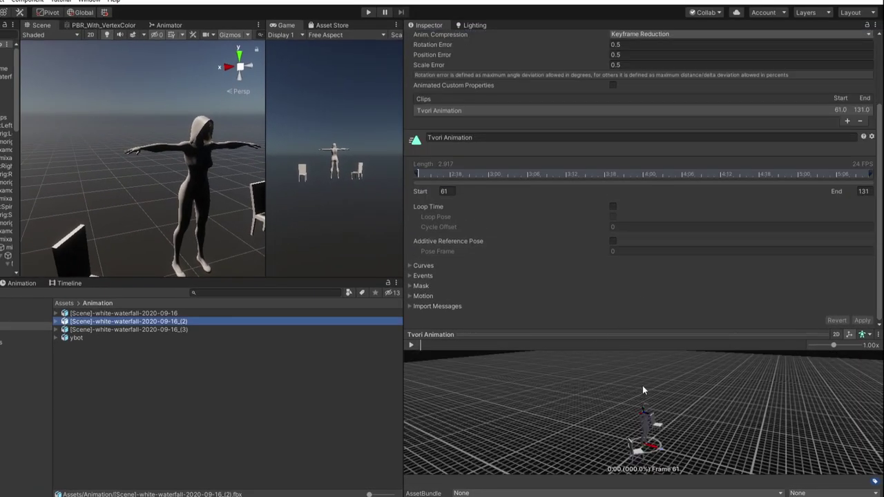
drag(649, 333, 649, 225)
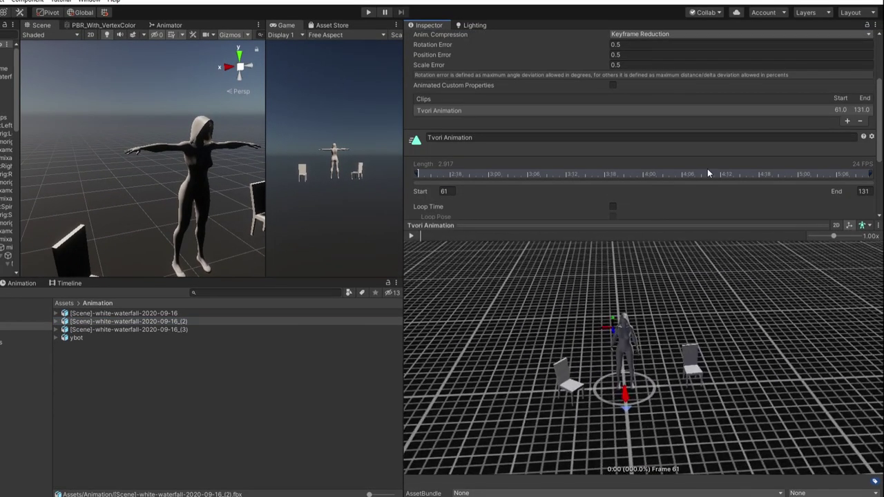
drag(705, 225, 673, 333)
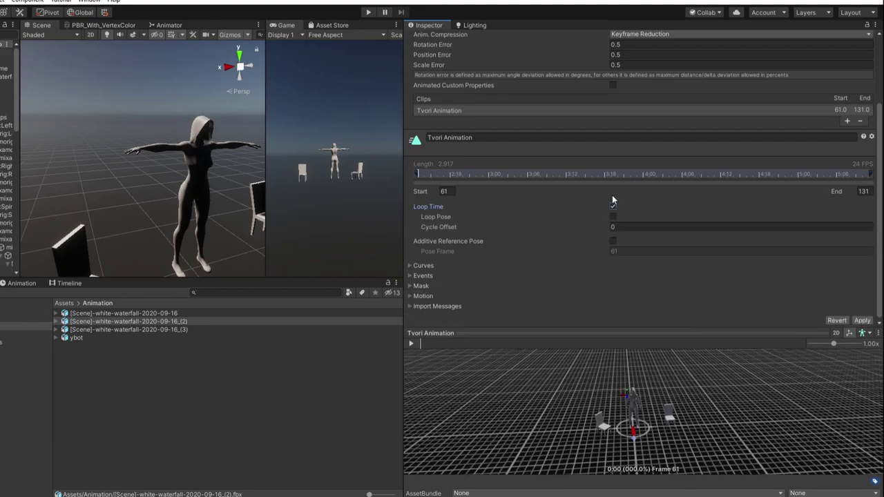
click(613, 205)
Convert the (2) model's rig to Humanoid and configure its clip as 02 with Loop Pose and baked Y and XZ root positions.
scroll(617, 196, up, 3)
click(618, 64)
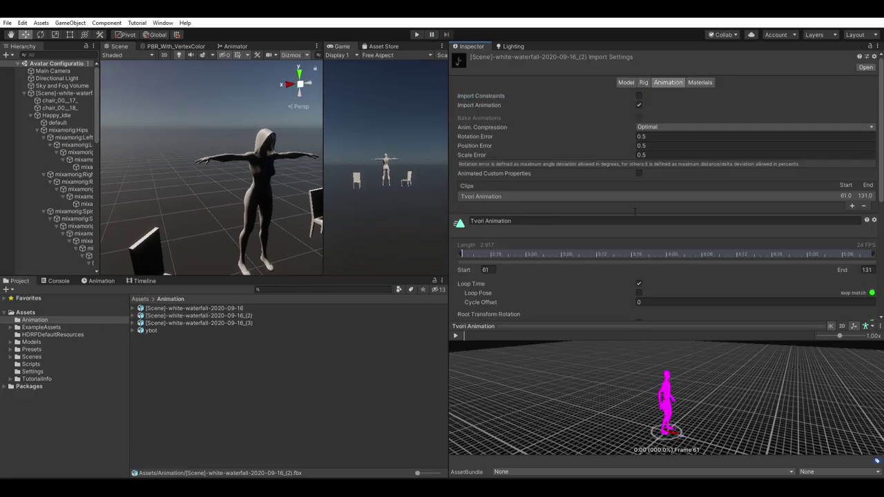
scroll(620, 241, down, 5)
click(638, 157)
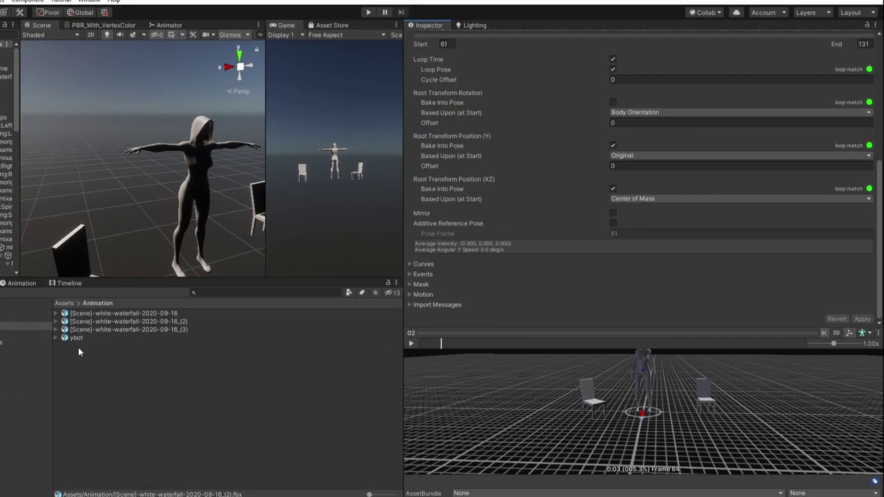
Rename the [Scene]-white-waterfall-2020-09-16_(3) model's clip to 03 and enable its Loop Time and Loop Pose.
click(172, 323)
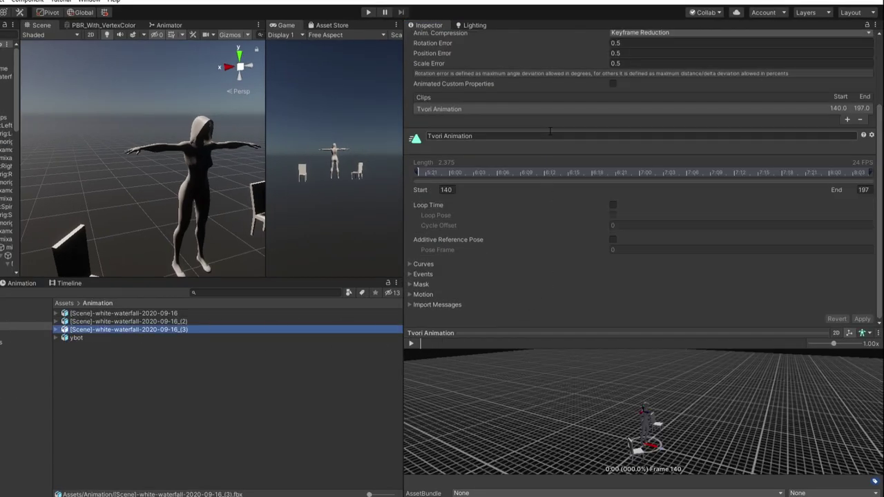
click(551, 134)
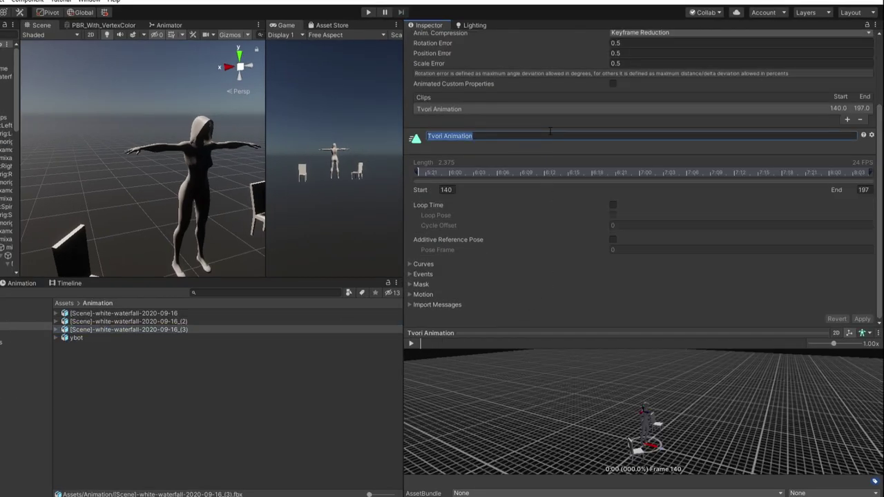
click(613, 204)
click(612, 215)
scroll(702, 78, up, 3)
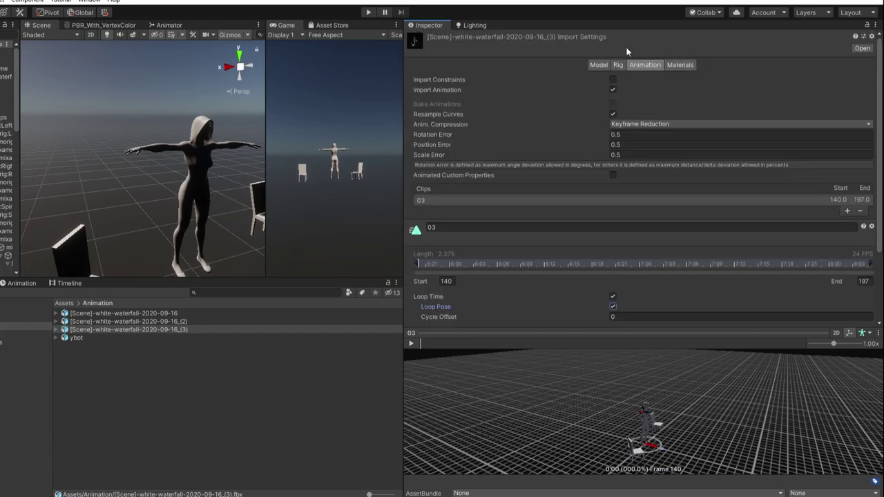
Set the (3) model's rig Animation Type to Humanoid, apply it and return to its animation settings.
click(618, 64)
click(660, 78)
click(663, 123)
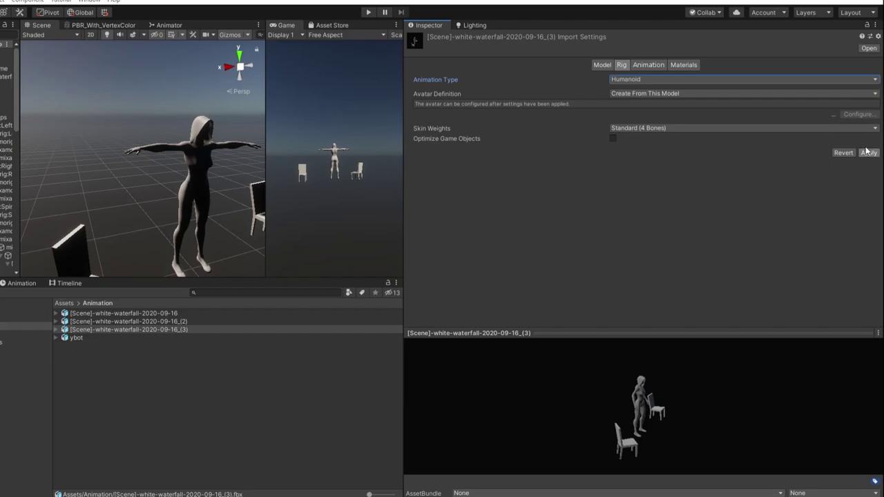
click(646, 64)
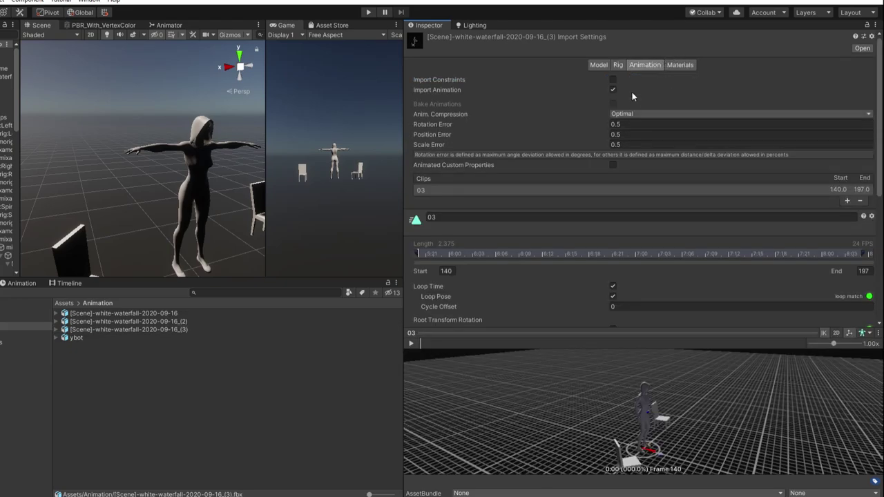
Bake clip 03's Root Transform Rotation into the pose and scrub its preview to check the motion.
scroll(660, 132, down, 5)
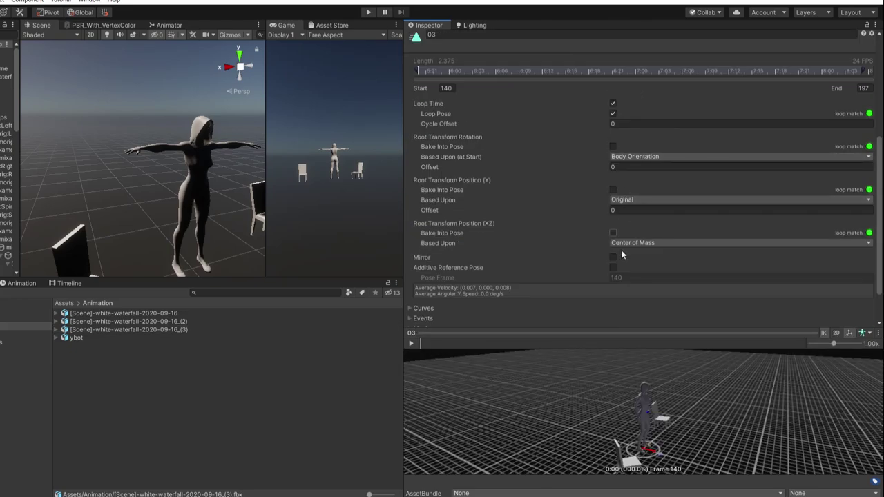
drag(660, 388, 612, 364)
click(612, 146)
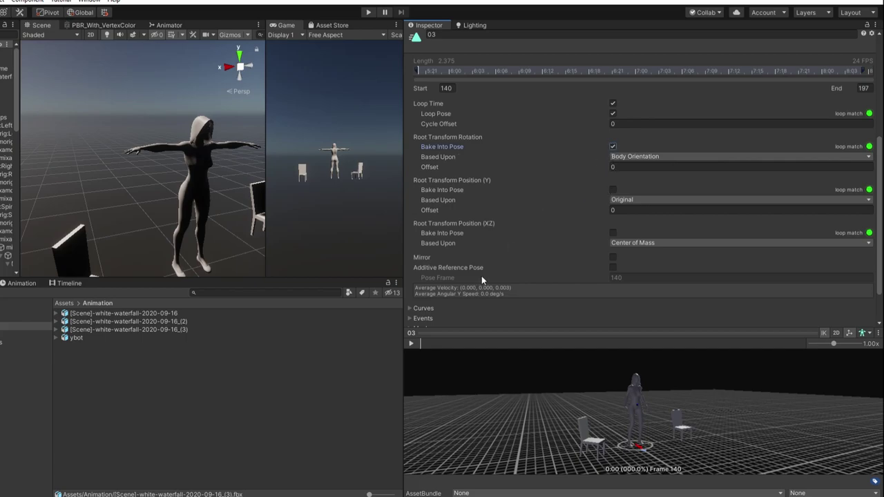
drag(432, 338, 470, 354)
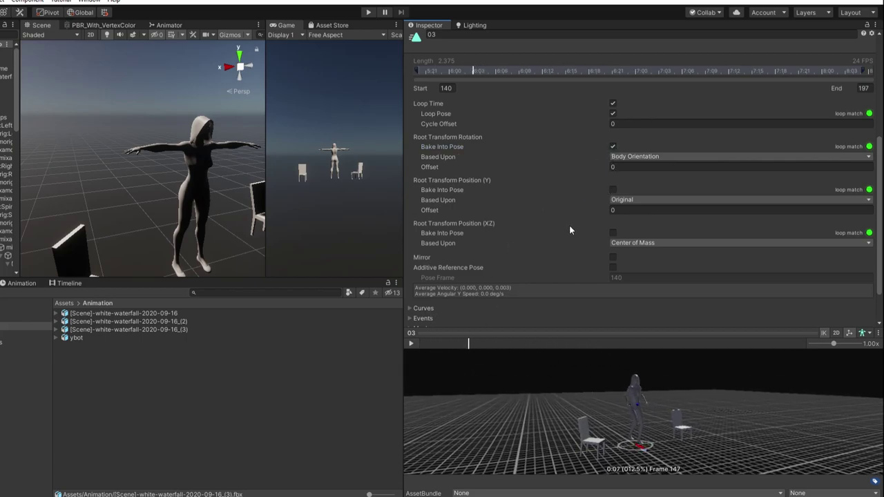
Bake clip 03's Root Transform Position (Y) into the pose, leave XZ unbaked, preview the motion and apply the settings.
click(611, 187)
click(612, 232)
drag(464, 332, 564, 347)
click(612, 232)
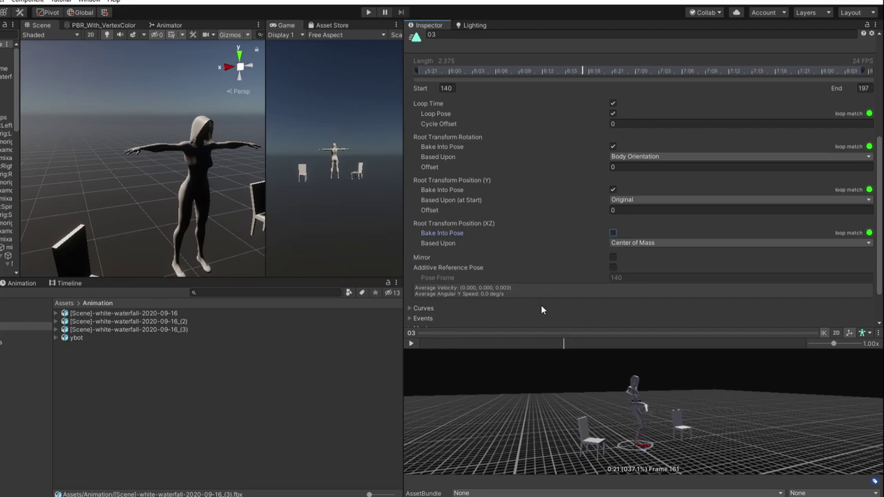
drag(511, 338, 621, 339)
scroll(543, 279, down, 3)
scroll(607, 278, up, 5)
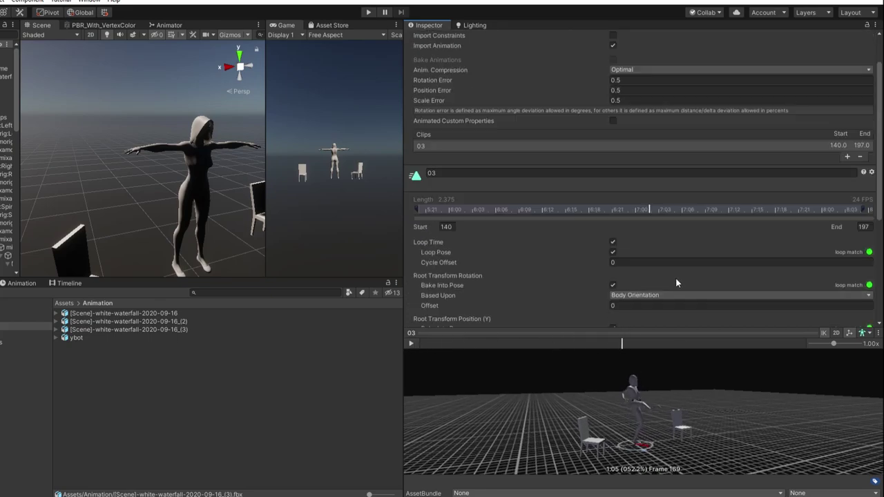
scroll(869, 309, down, 5)
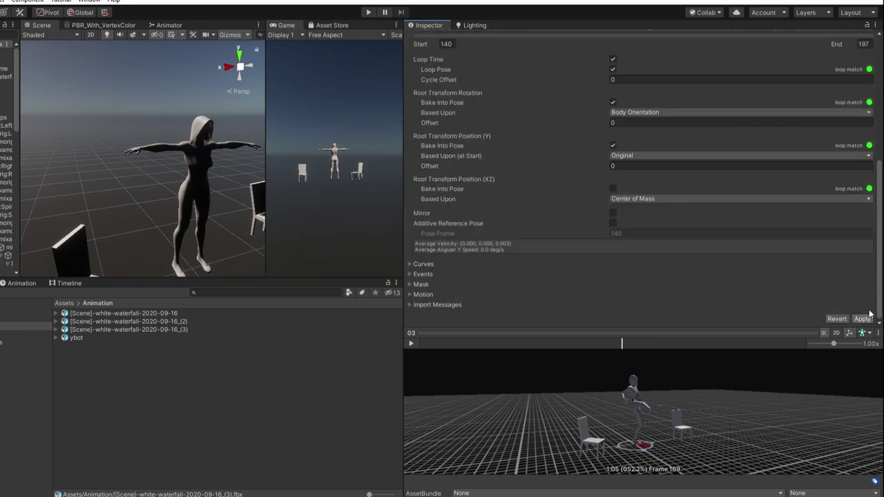
Rename the [Scene]-white-waterfall-2020-09-16 model's clip to 01 and apply the import settings.
click(103, 312)
scroll(587, 140, up, 5)
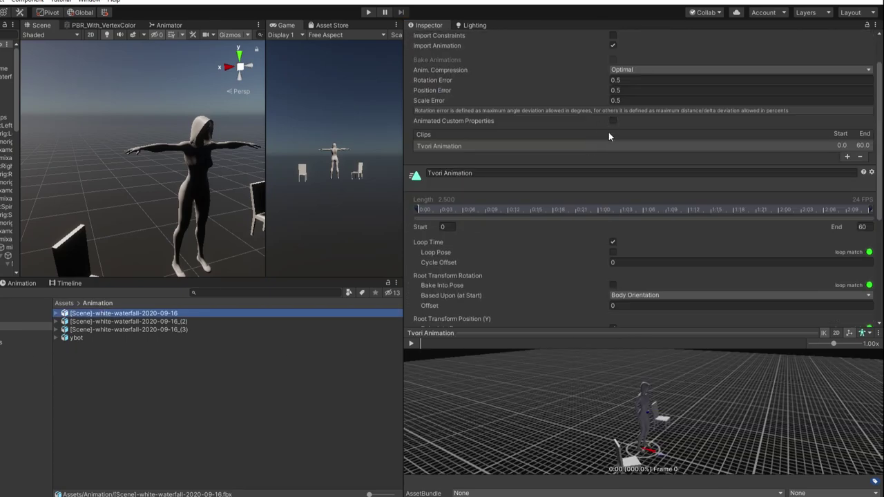
click(553, 170)
text(01)
key(Return)
scroll(556, 166, down, 5)
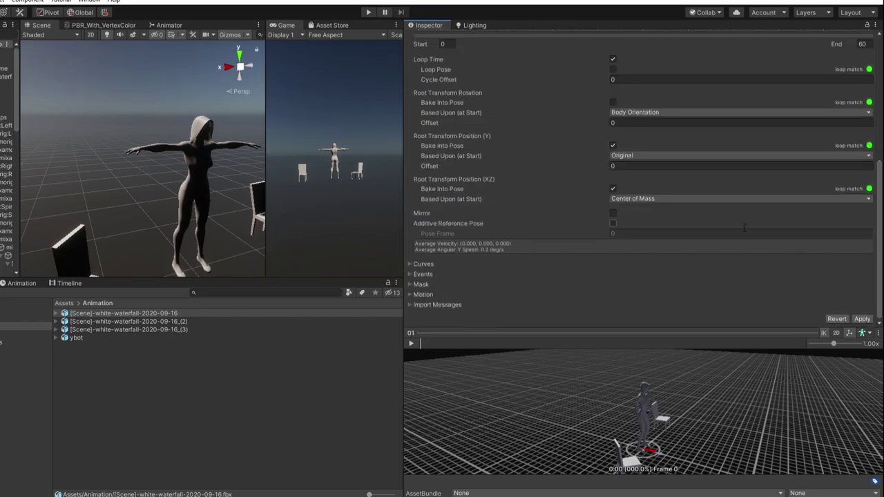
click(861, 317)
Expand the [Scene]-white-waterfall-2020-09-16 model, select its clip 01 and scrub it in an enlarged preview.
drag(283, 277, 78, 300)
click(55, 337)
scroll(99, 404, down, 2)
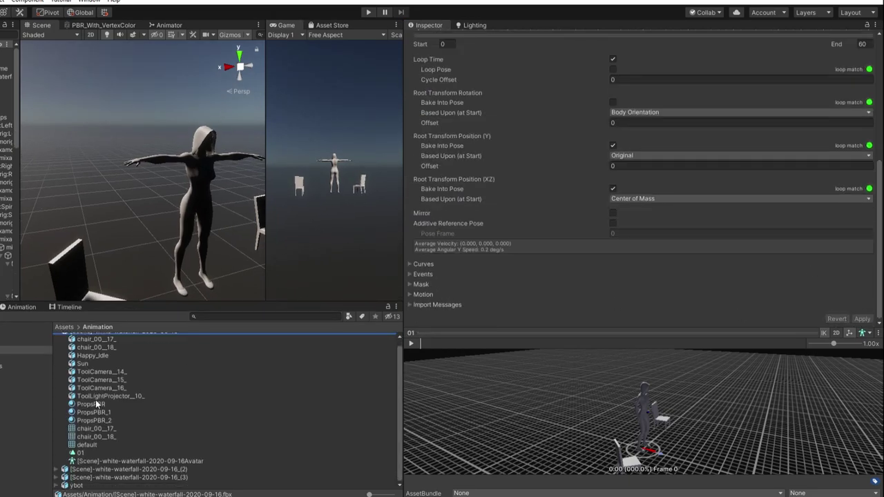
click(92, 452)
scroll(670, 449, up, 3)
drag(863, 335, 863, 242)
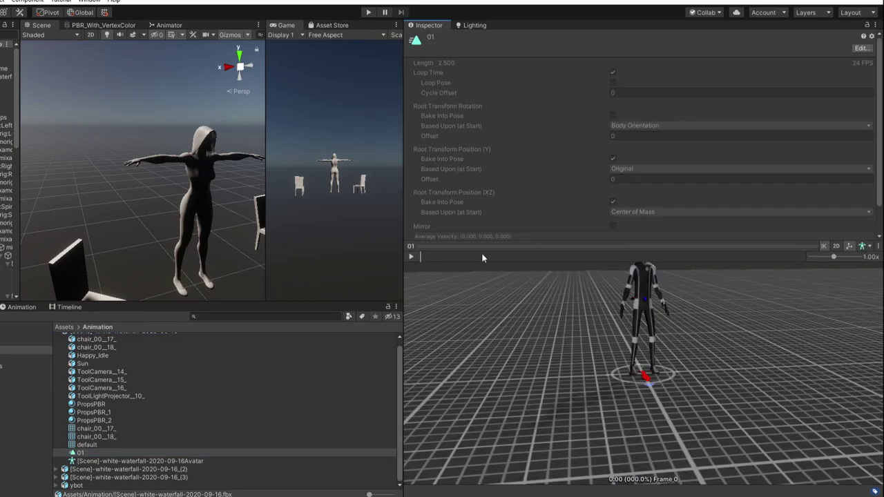
drag(481, 256, 543, 256)
drag(430, 245, 466, 282)
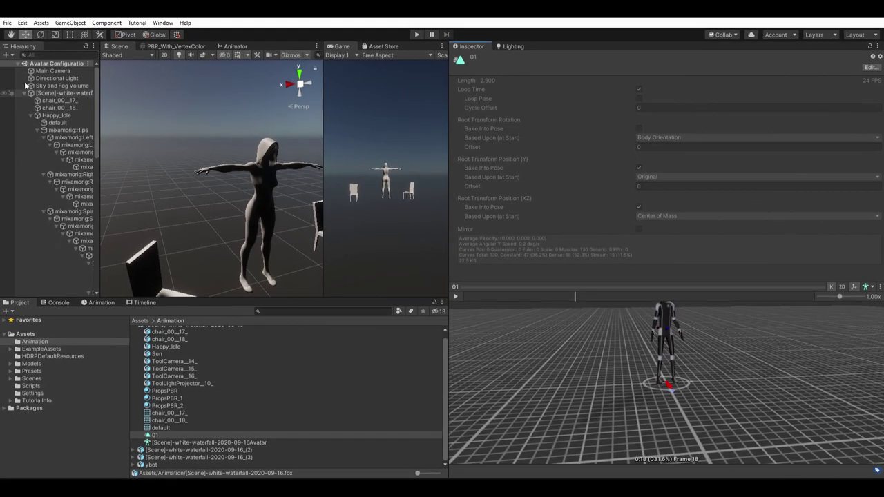
Create a new scene and widen the Scene and Game views.
click(18, 64)
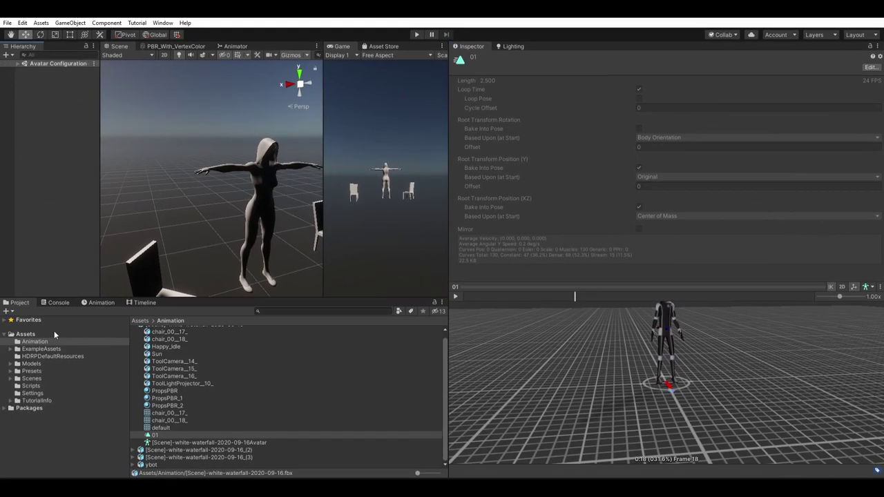
click(8, 23)
click(28, 35)
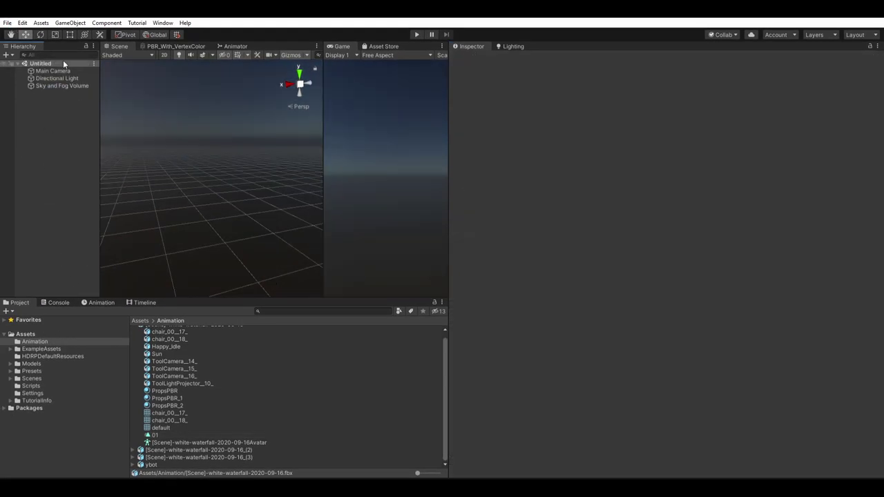
drag(452, 188, 682, 187)
Add the ybot model from the Animation folder to the new scene and frame it in the Scene view.
scroll(215, 328, up, 5)
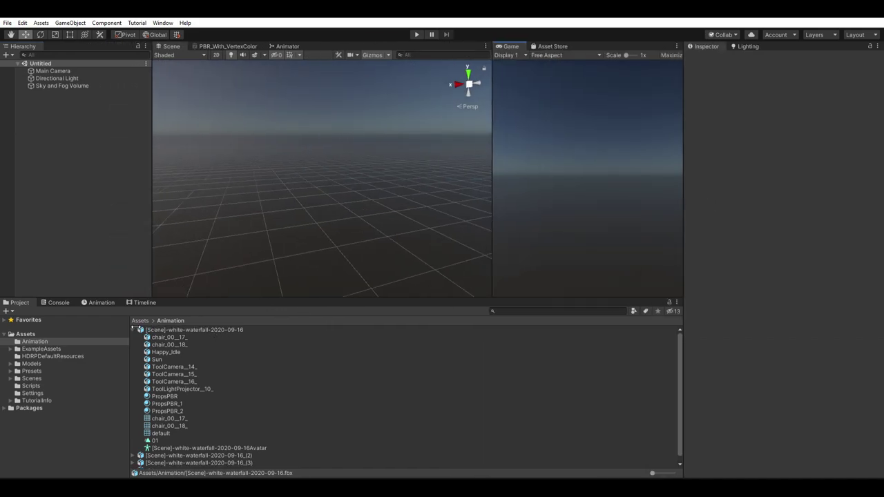
click(133, 329)
click(170, 350)
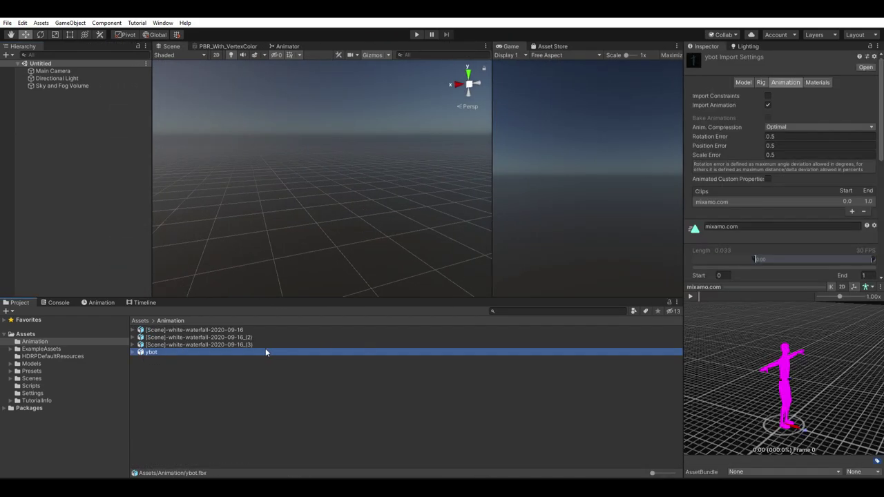
click(864, 286)
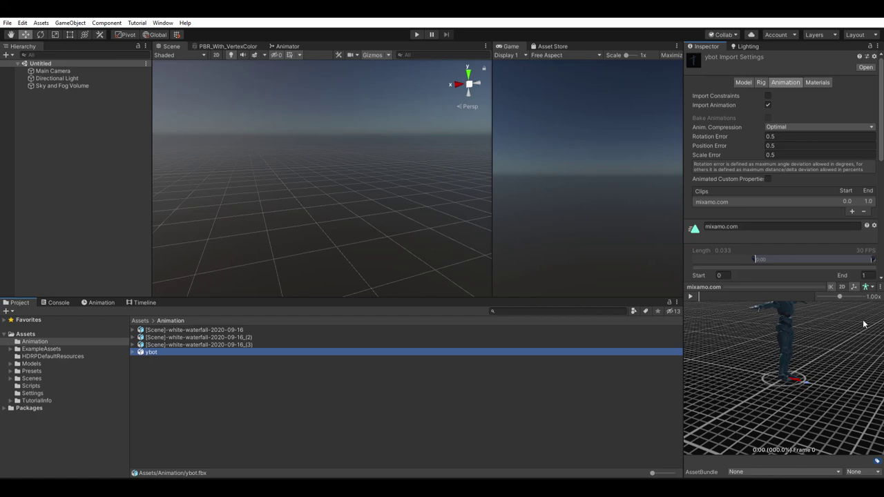
drag(158, 352, 105, 206)
right_drag(407, 179, 412, 198)
alt+drag(411, 198, 552, 171)
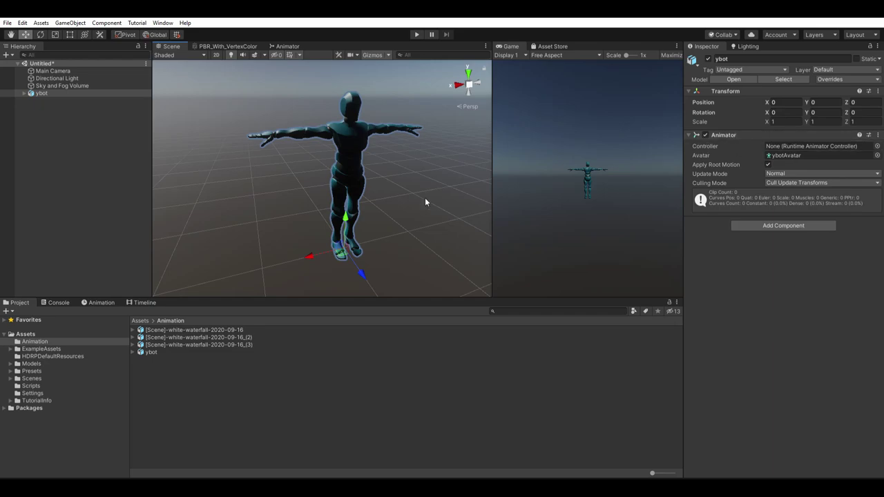
Create the ybotTimeline asset for ybot with an Animator track and lock the Timeline window.
click(143, 302)
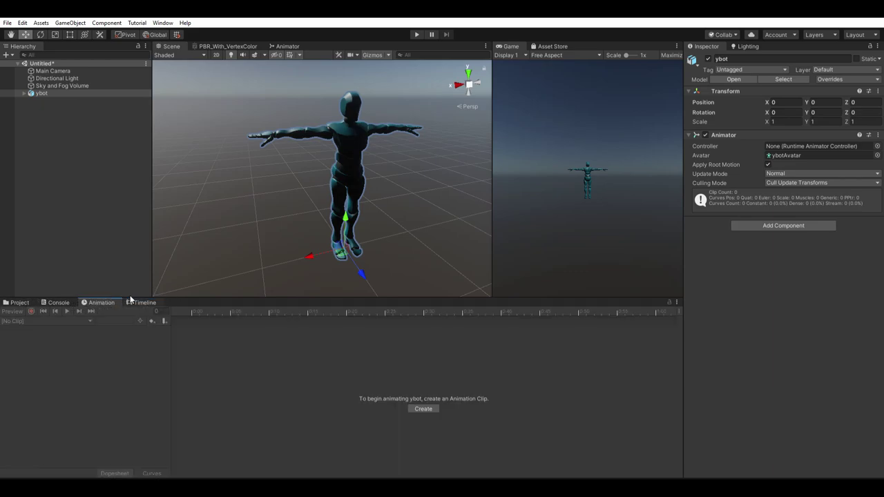
click(29, 298)
drag(174, 292, 173, 275)
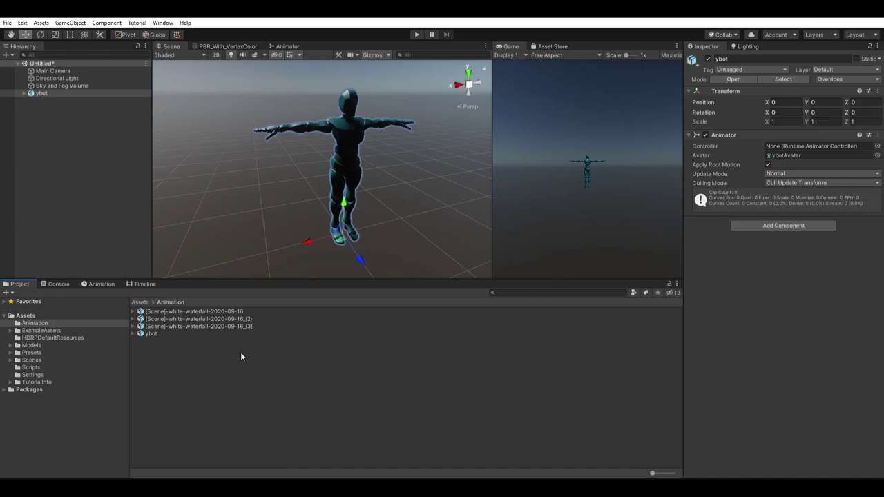
click(134, 312)
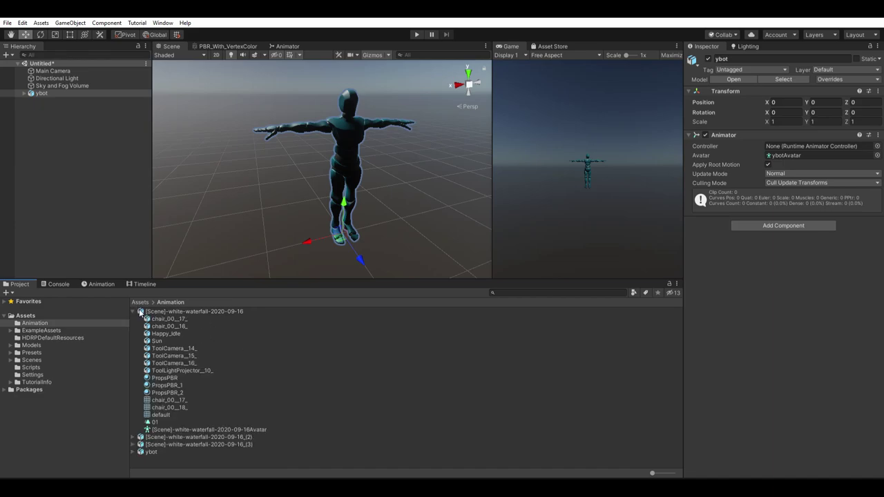
click(142, 284)
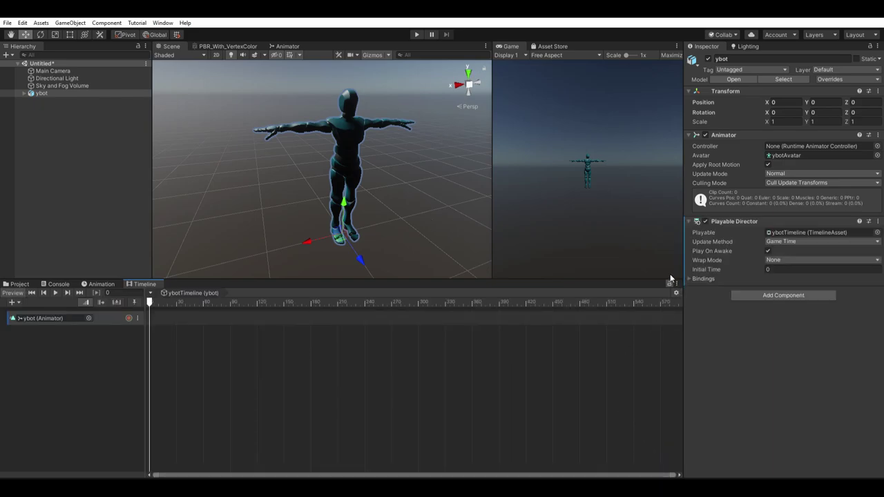
Place clip 01 on ybot's animation track starting at frame 54 and scrub through it.
click(199, 316)
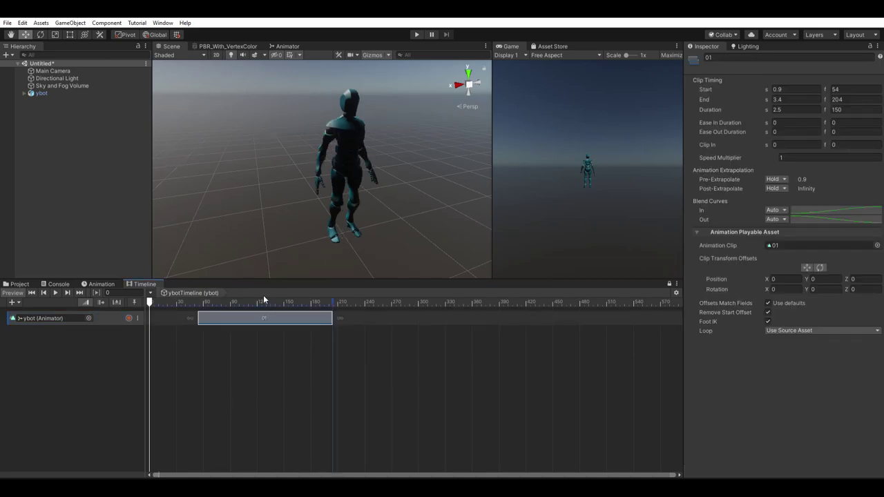
click(199, 301)
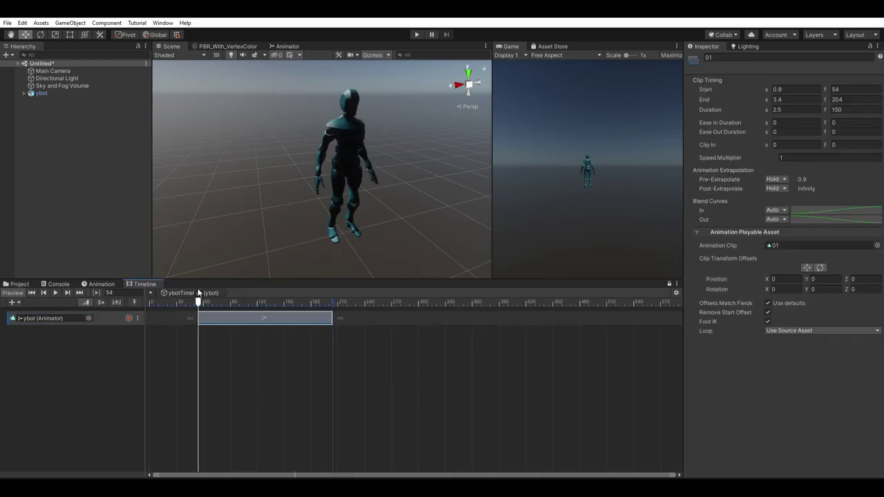
drag(199, 293, 328, 334)
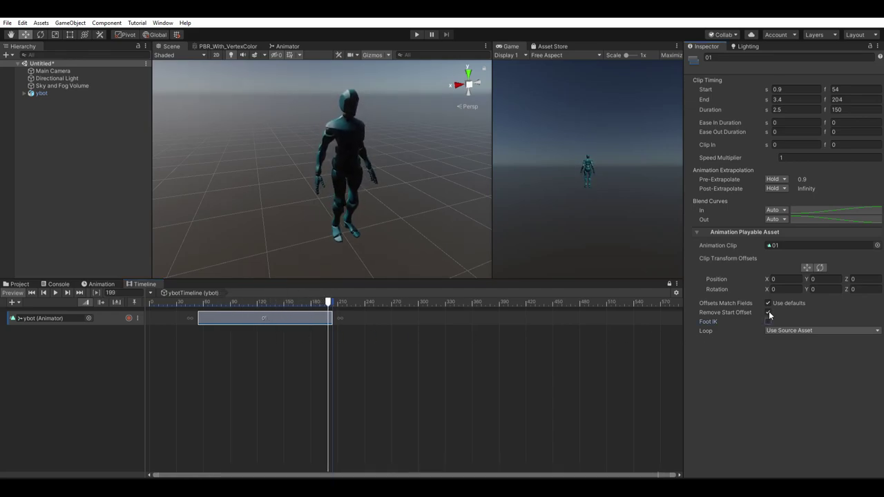
Compare clip 01's pose on the timeline with Foot IK off and on, leaving Foot IK enabled.
click(767, 321)
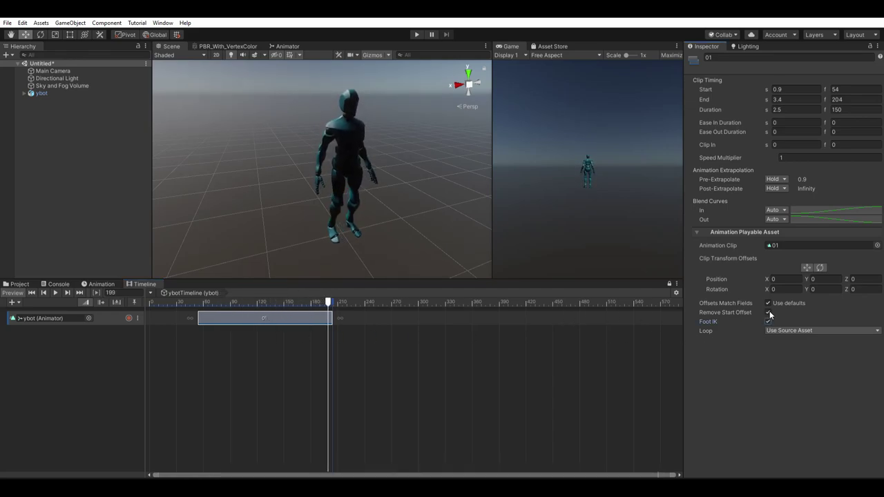
click(768, 321)
drag(327, 301, 257, 302)
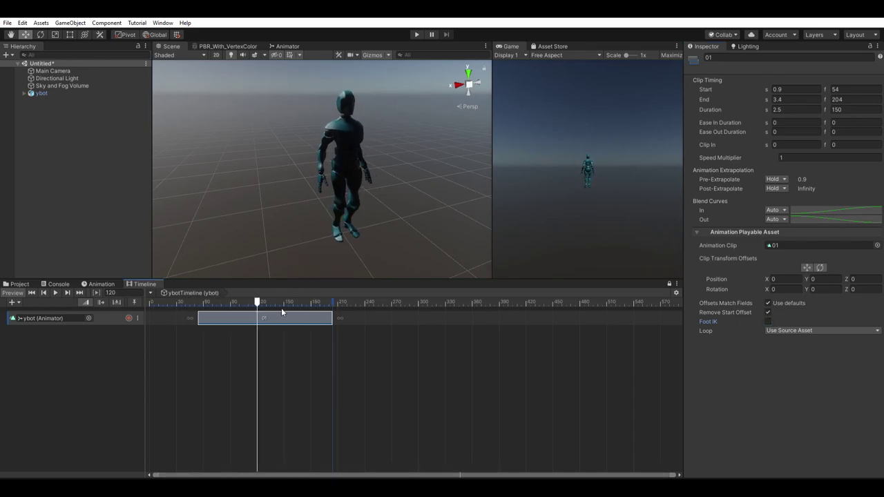
click(768, 320)
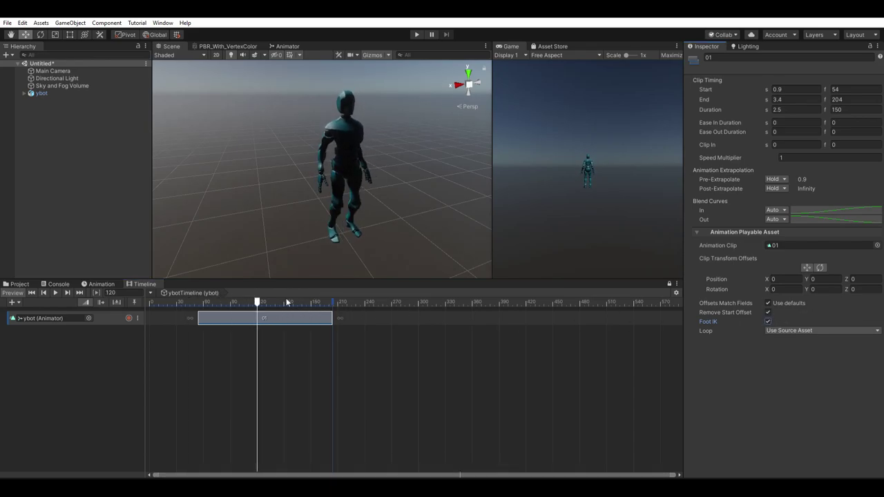
Move clip 01 to start at frame 0 and extend its end to frame 388.
drag(285, 302, 238, 300)
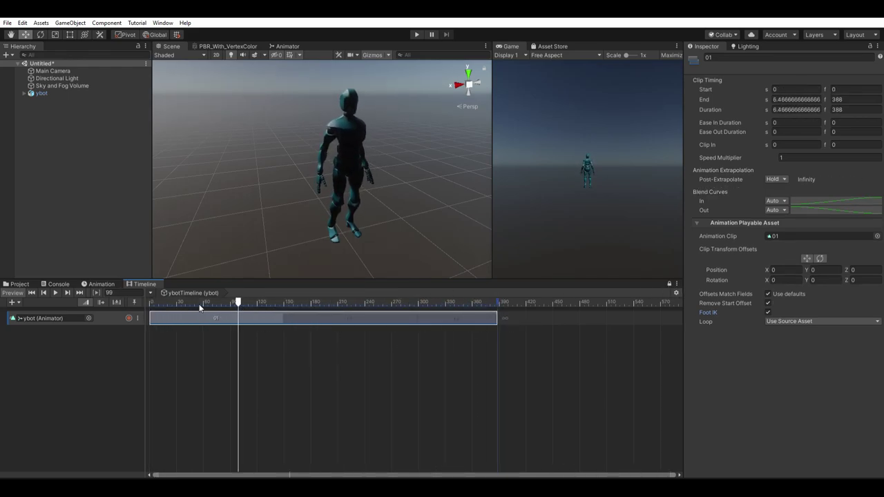
click(481, 367)
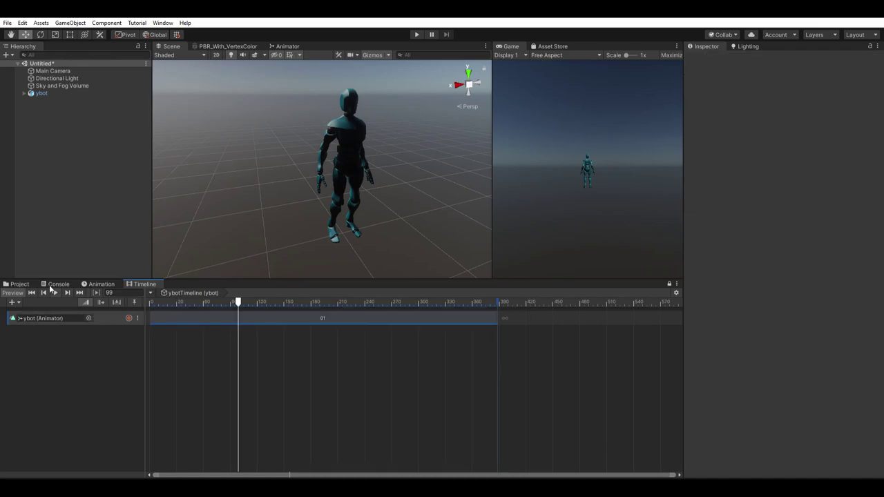
Collapse the expanded model, select the ybotTimeline asset and open its Frame Rate value for editing.
click(19, 284)
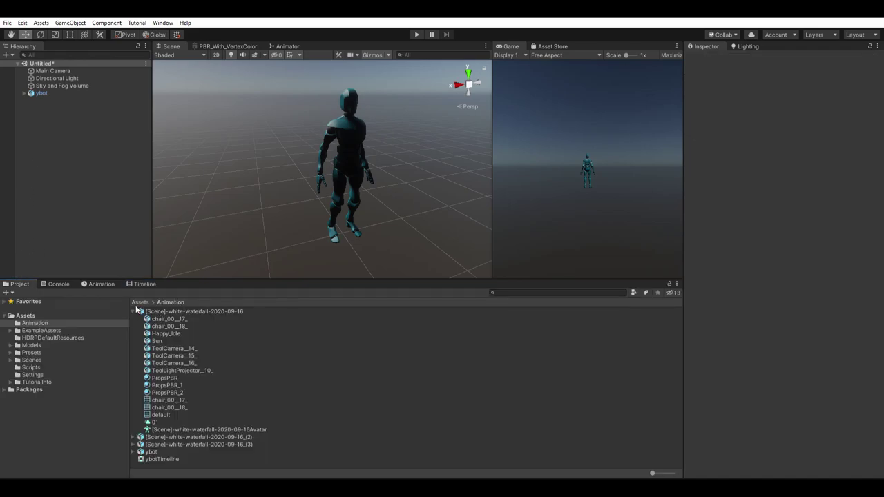
click(133, 311)
click(156, 340)
click(791, 82)
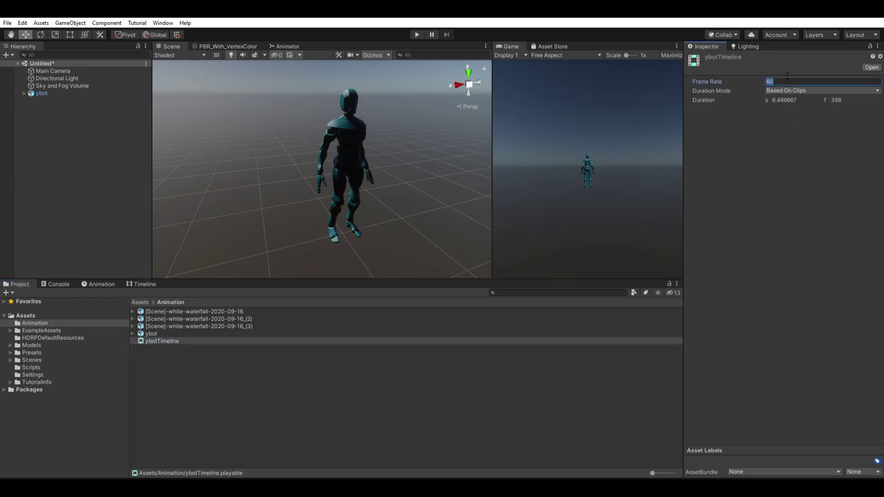
Select ybot, return to its timeline and scrub clip 01 to frame 260.
click(99, 284)
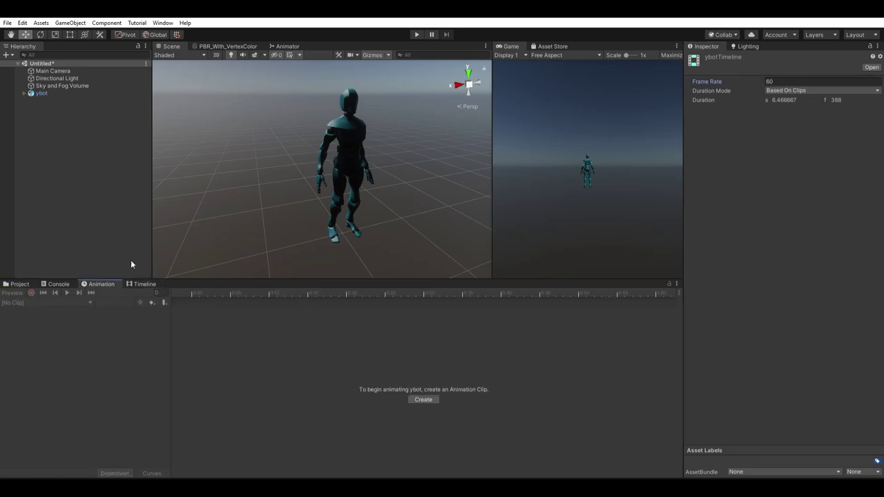
click(70, 94)
click(141, 284)
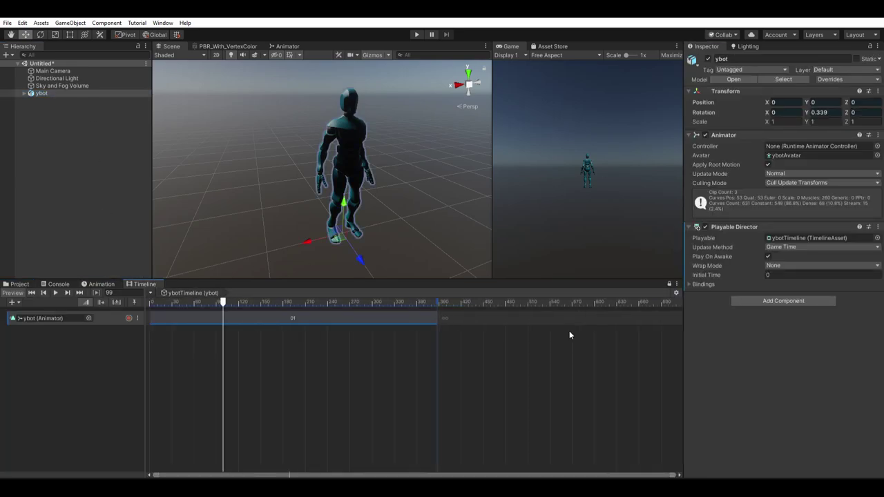
scroll(569, 335, down, 3)
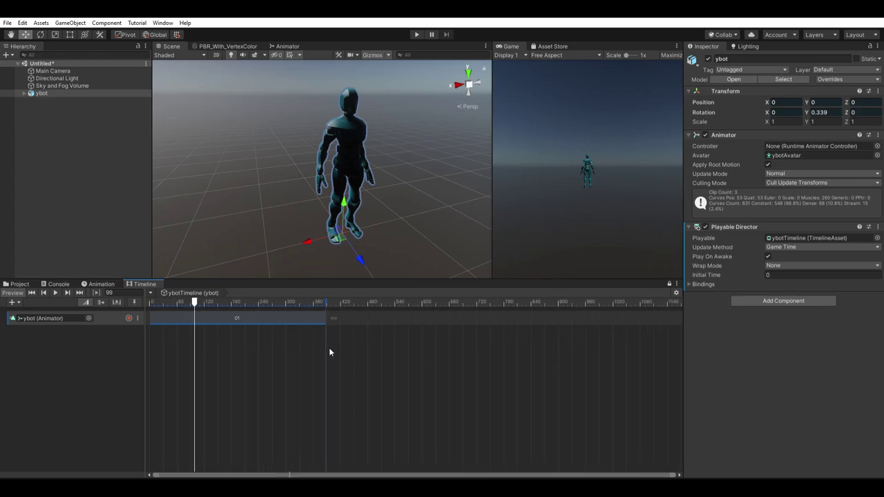
drag(195, 303, 269, 302)
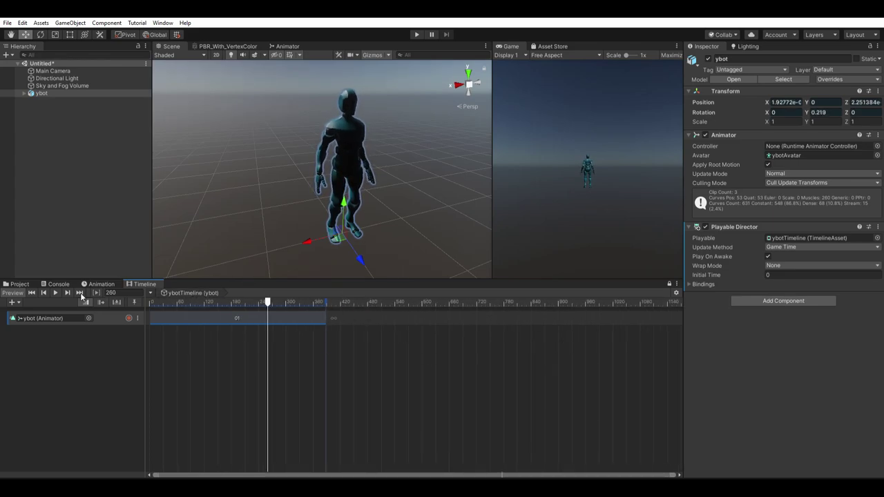
Add clip 02 to the ybot track, start it at frame 349 so it blends with clip 01, and scrub to frame 425.
click(390, 318)
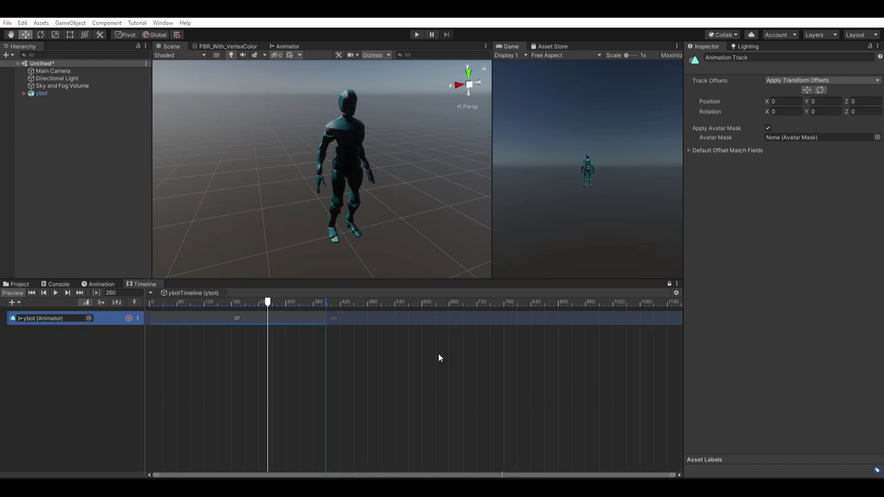
double_click(185, 153)
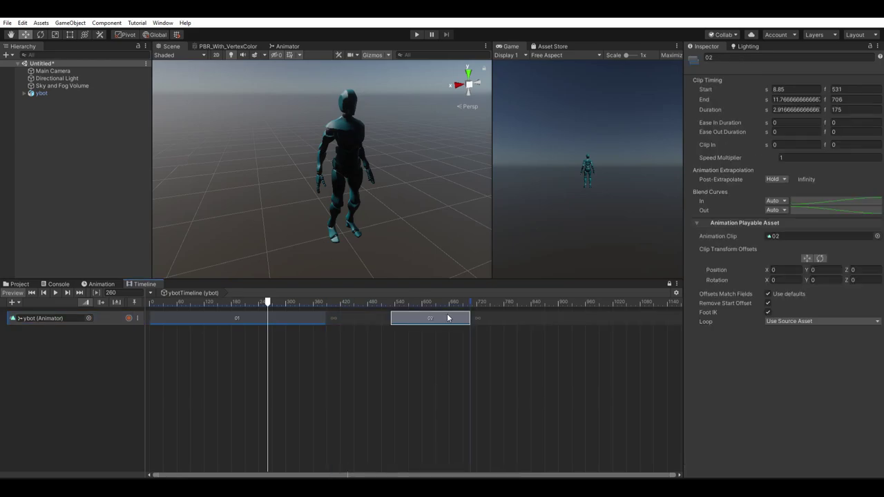
drag(447, 318, 344, 317)
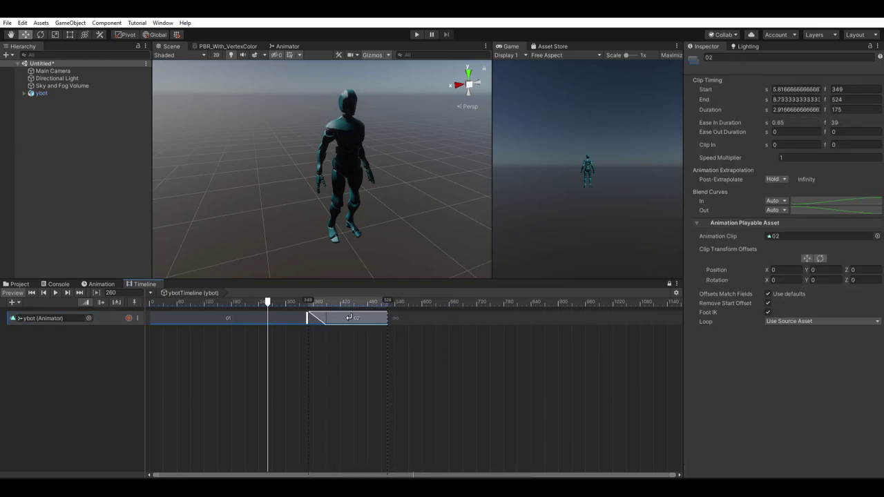
drag(268, 302, 349, 303)
Add a second instance of clip 01 to the ybot track and overlap its start with the end of clip 02.
click(422, 312)
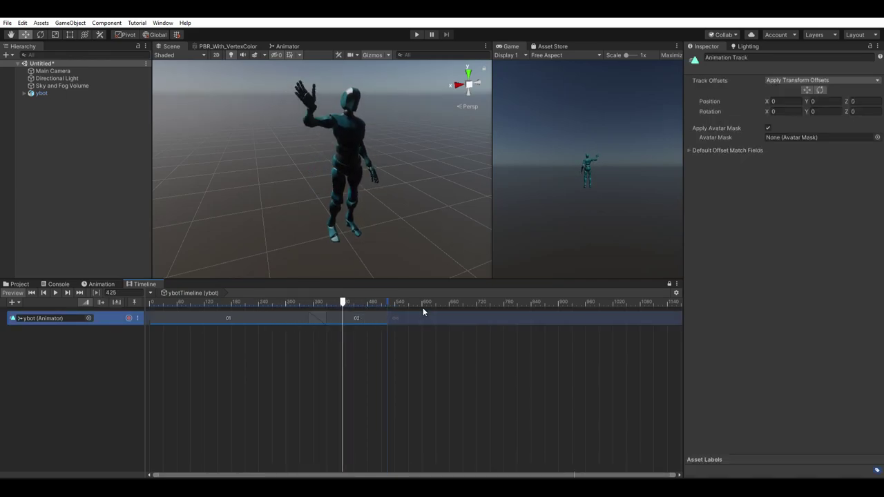
double_click(166, 153)
drag(475, 312, 429, 312)
Add clip 03 to the ybot track, starting at frame 712 with a 27-frame blend from the extended second 01 clip.
click(485, 318)
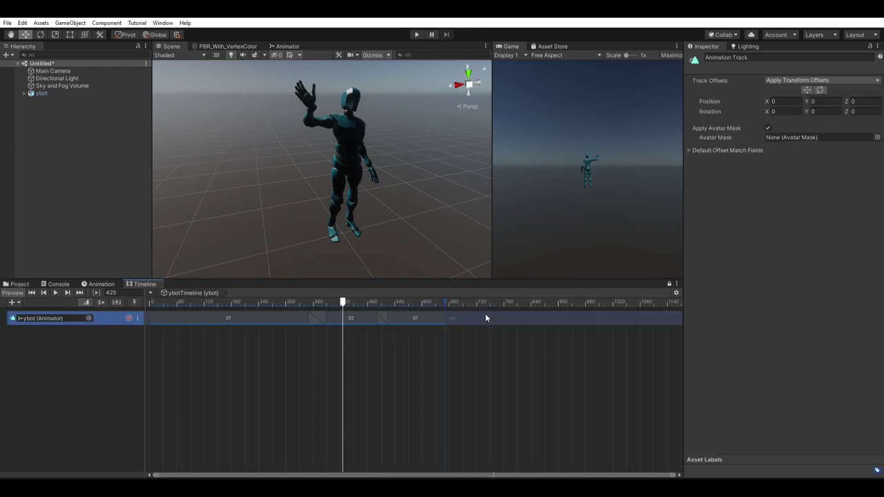
click(520, 412)
double_click(183, 160)
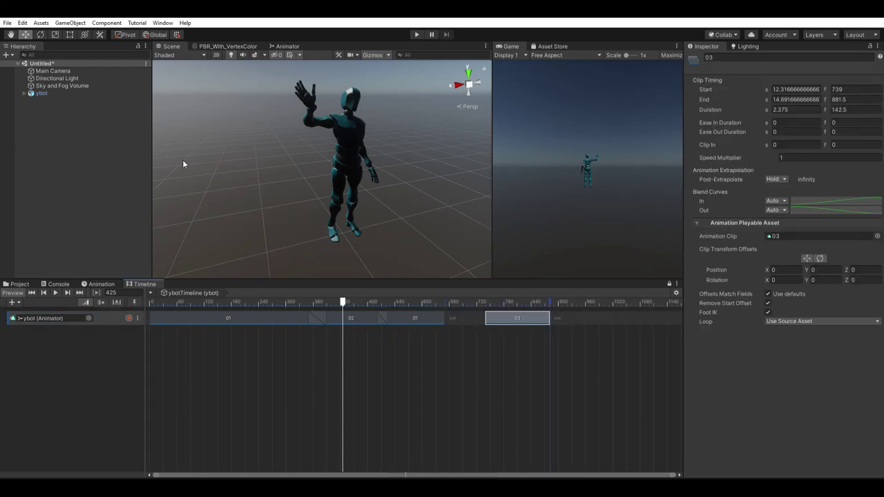
mouse_move(519, 312)
mouse_down()
mouse_move(468, 313)
mouse_move(506, 312)
mouse_up()
Play and scrub through the timeline, examining the character's motion and the blends between the clips.
drag(332, 290, 160, 293)
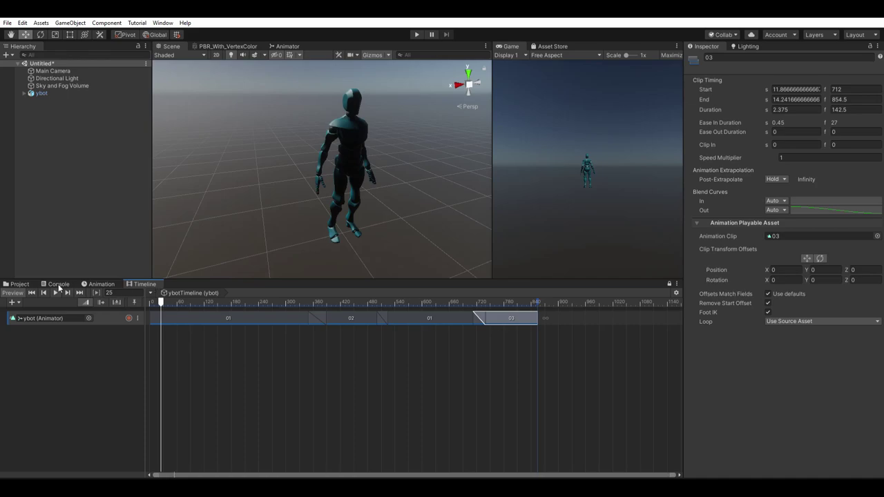
click(57, 293)
alt+drag(366, 205, 428, 184)
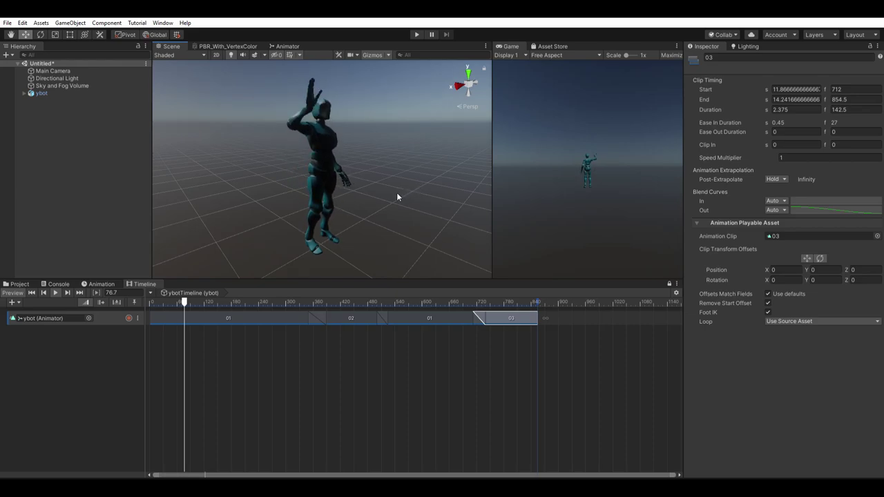
key(alt)
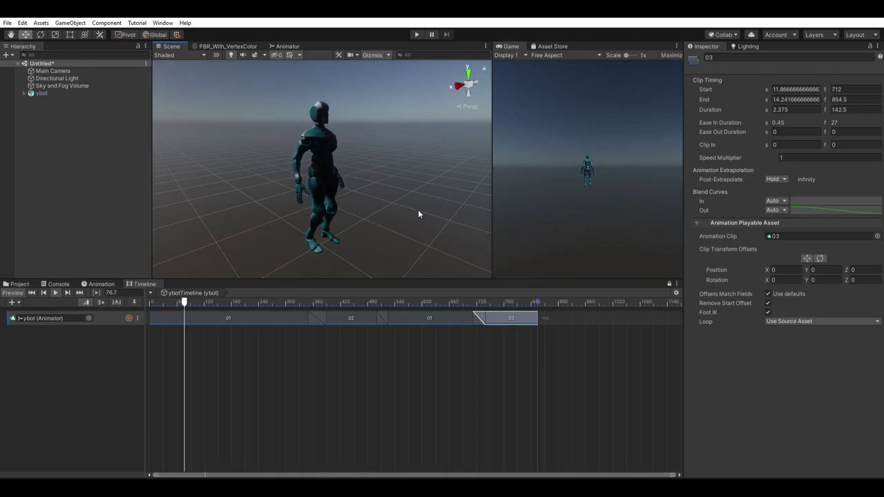
click(80, 292)
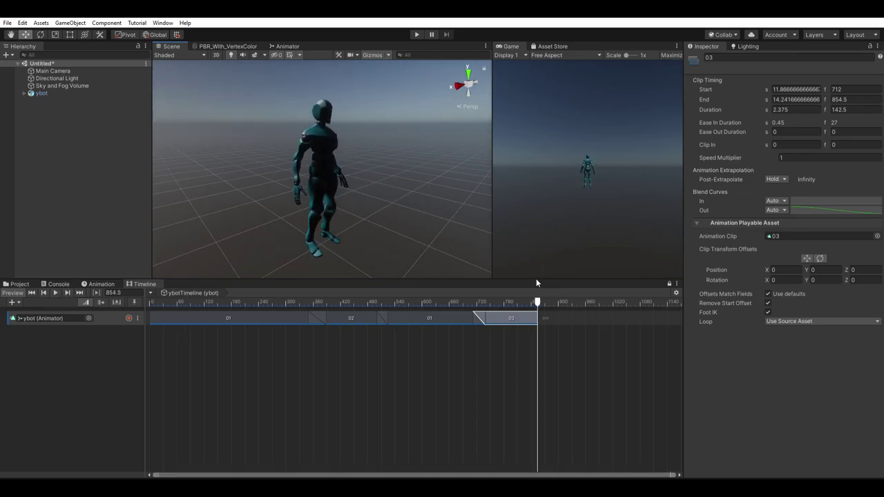
drag(537, 302, 320, 302)
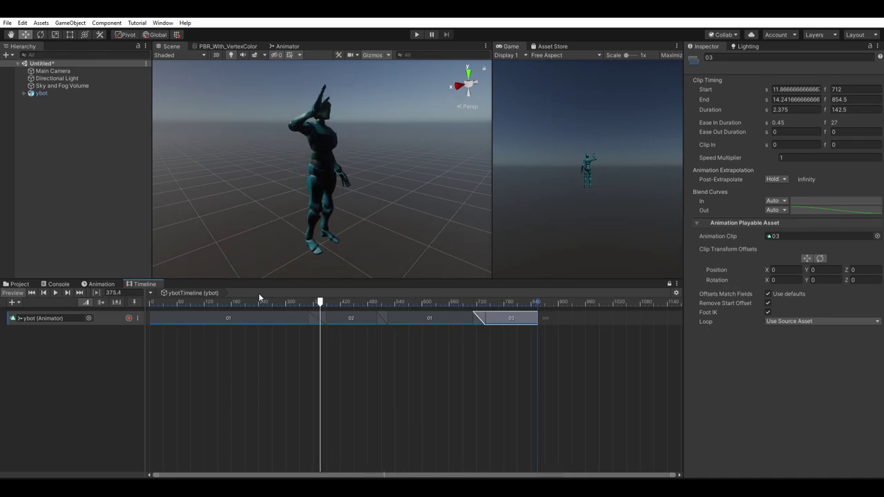
key(space)
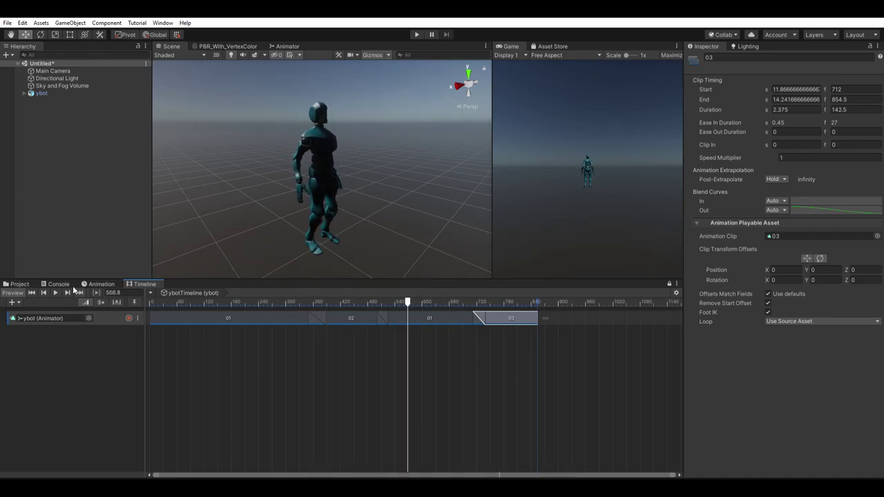
click(55, 292)
click(55, 292)
click(32, 292)
click(57, 292)
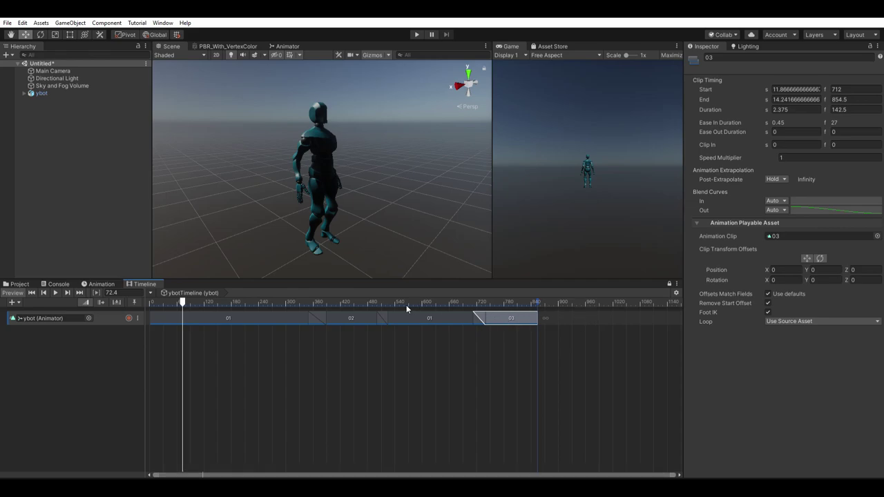
drag(542, 299, 310, 301)
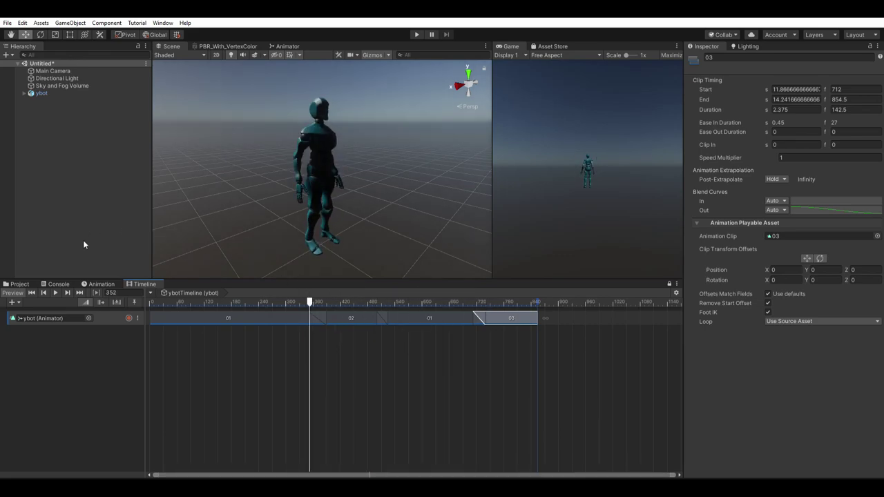
Apply clip 01 from the first scene FBX to the ybot scene object and open its new Animator controller.
click(26, 283)
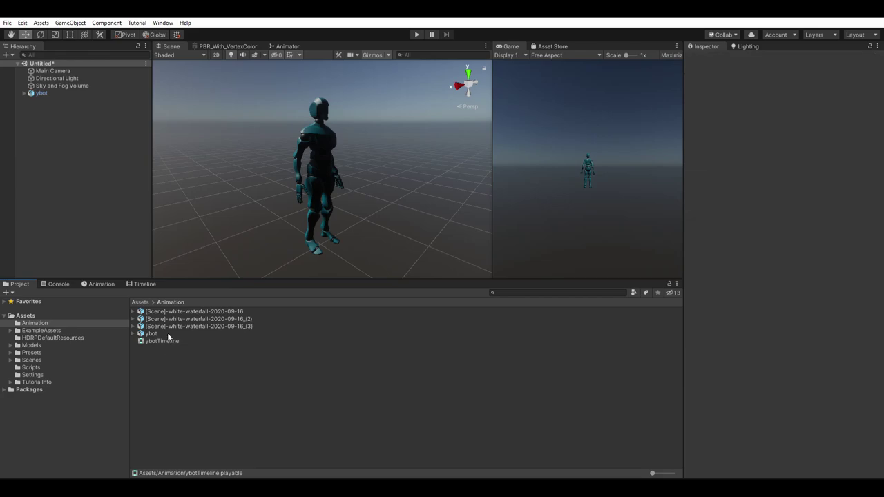
click(167, 333)
click(134, 311)
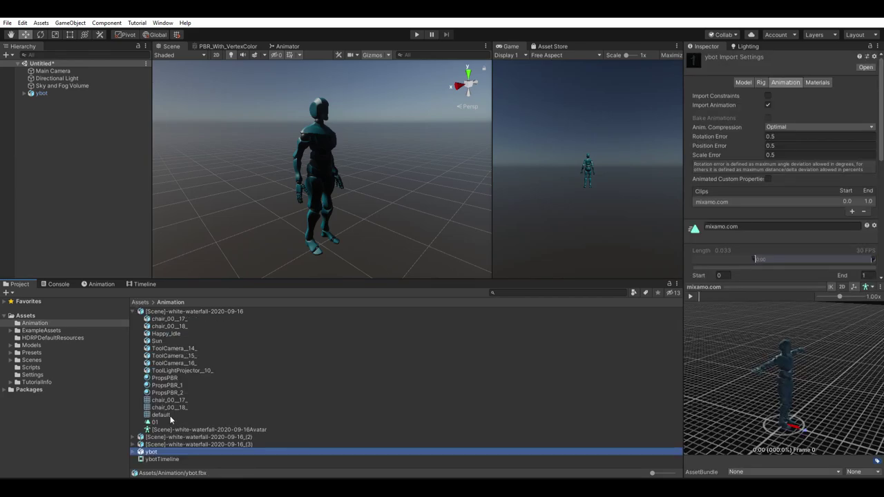
drag(155, 421, 696, 240)
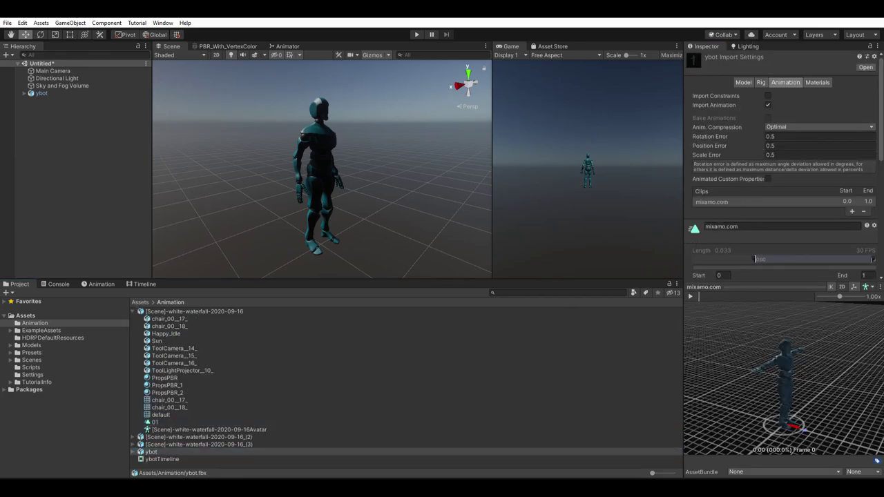
click(81, 94)
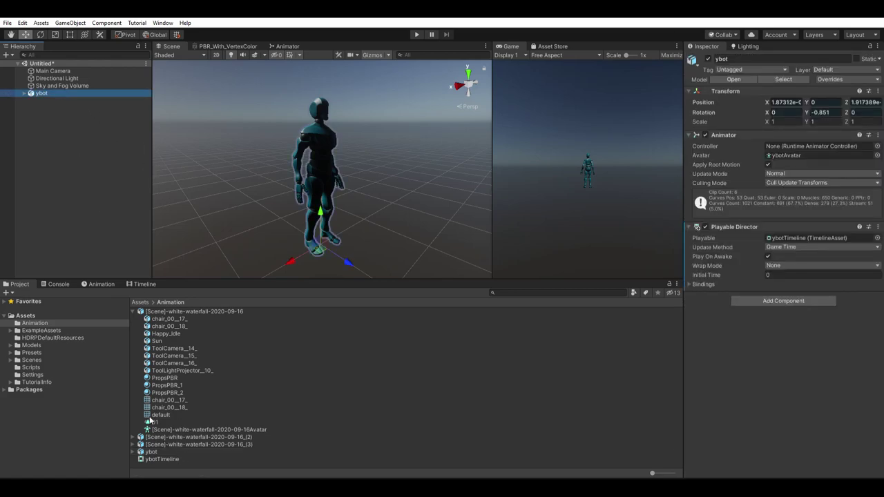
drag(156, 415, 737, 124)
double_click(779, 139)
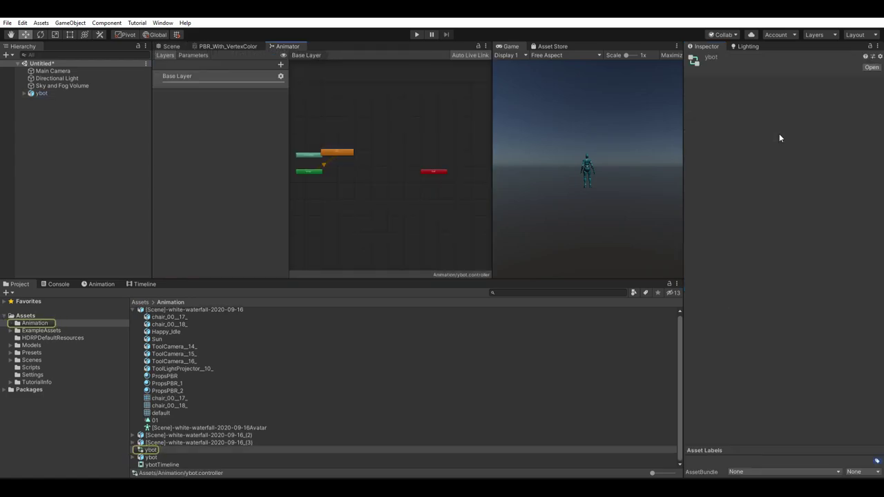
Reposition the 01 state in the Base Layer graph so it sits beside the Entry node.
scroll(366, 165, up, 3)
middle_drag(354, 157, 404, 155)
drag(387, 139, 395, 160)
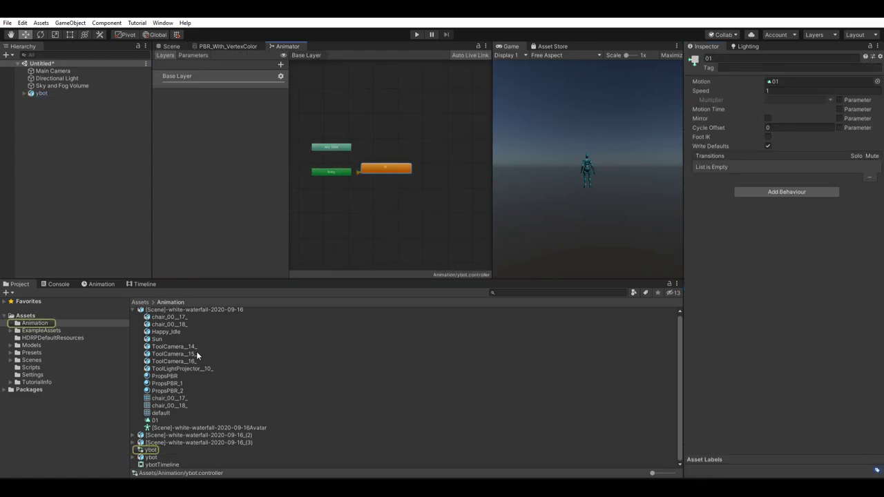
Add clips 02 and 03 from the other two scene FBX files as states below 01 in the Base Layer.
click(133, 309)
click(134, 318)
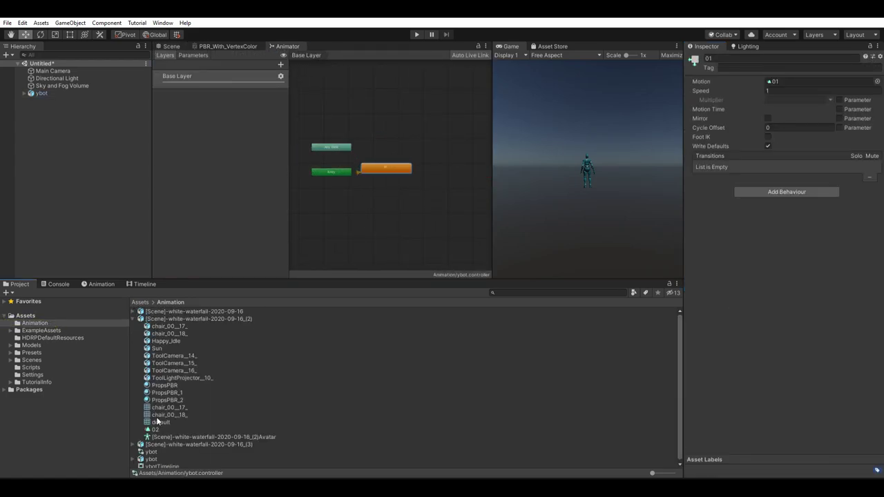
drag(155, 429, 372, 208)
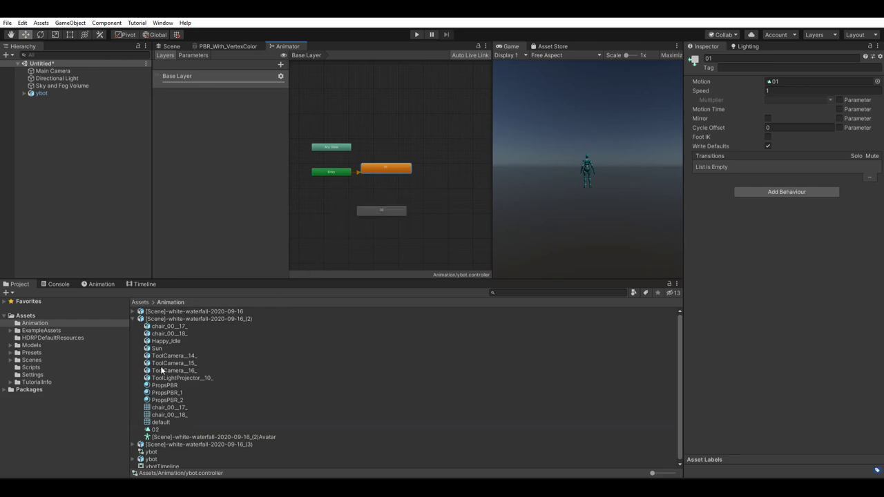
click(133, 442)
scroll(165, 430, down, 3)
drag(156, 442, 322, 221)
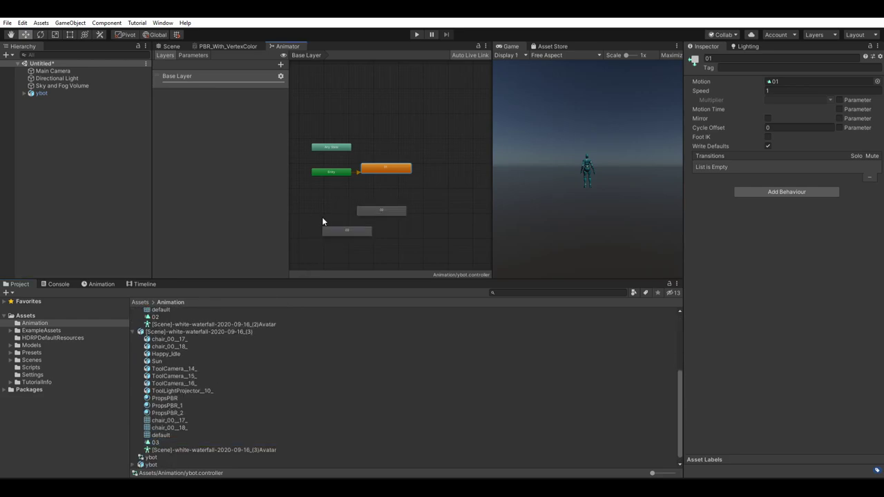
Create transitions from Entry to state 02 and from Entry to state 03.
click(331, 171)
click(373, 208)
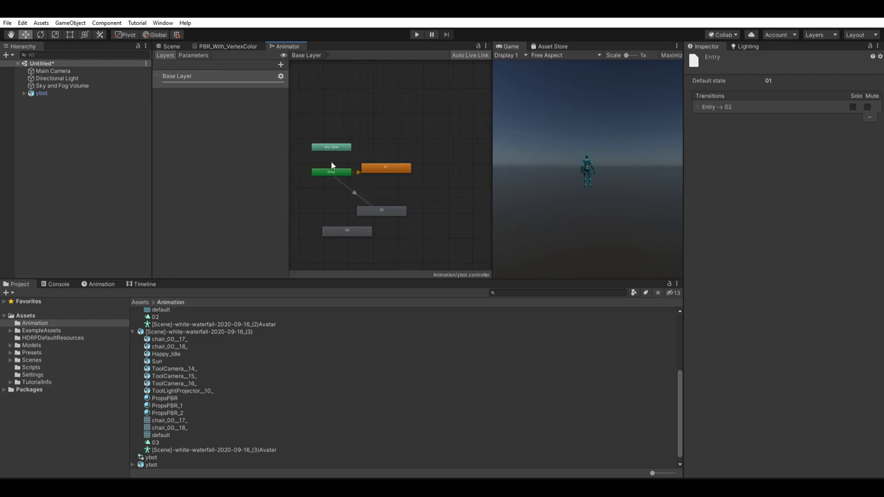
right_click(331, 171)
click(346, 178)
click(344, 229)
Create transitions from 01 to 02 and from 02 to 03, and spread the three states apart in the graph.
click(378, 166)
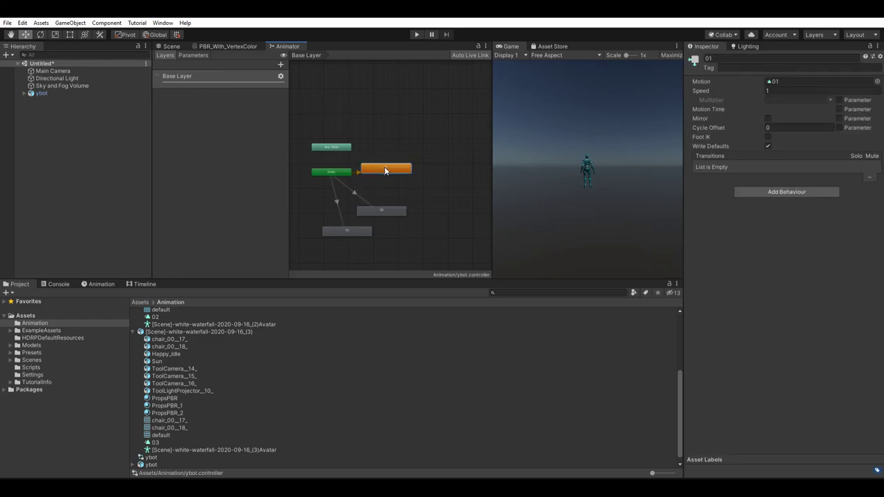
right_click(377, 208)
click(387, 212)
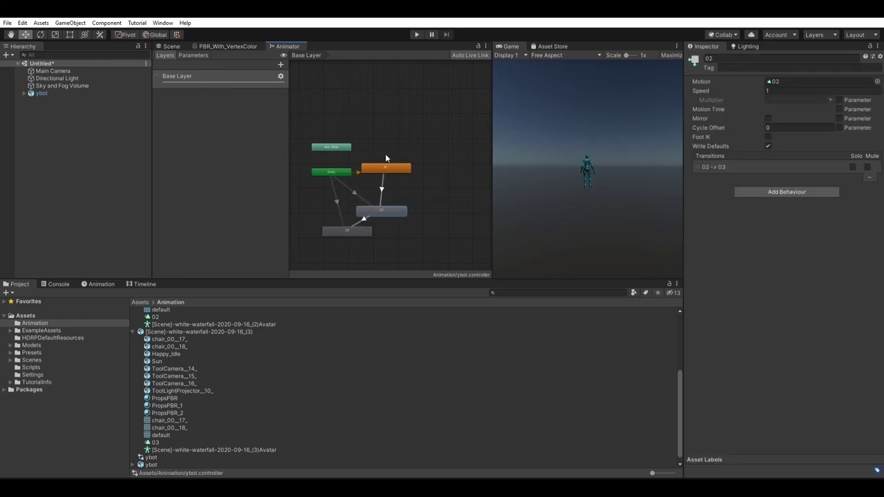
drag(386, 167, 391, 170)
drag(385, 209, 405, 205)
drag(350, 231, 348, 237)
Select the 01 -> 02 transition and add two Bool parameters, New Bool and New Bool 0, to the controller.
click(395, 173)
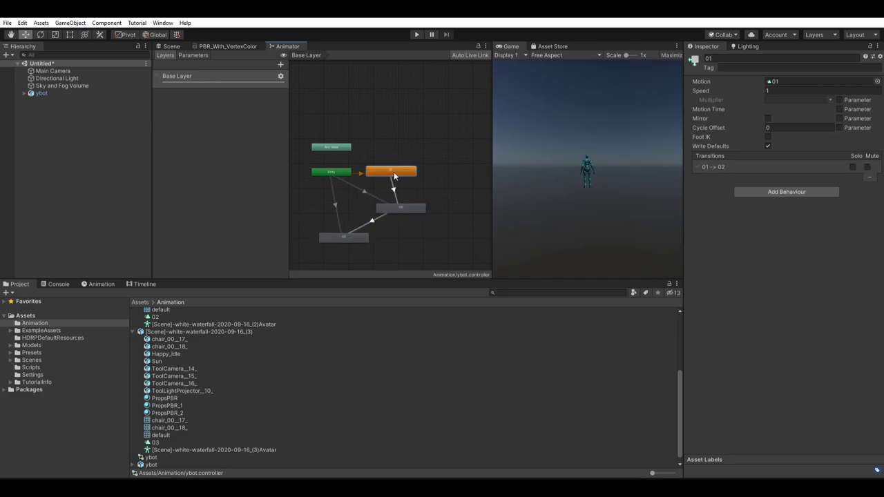
click(393, 186)
click(280, 63)
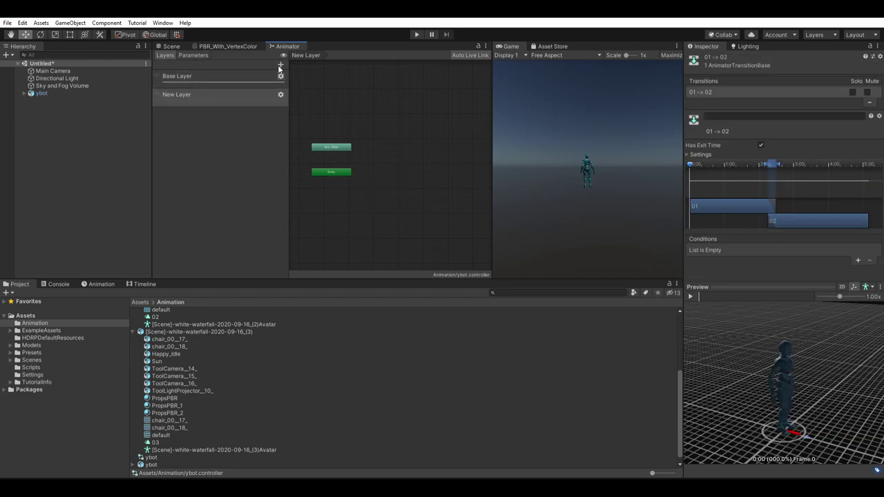
key(ctrl+z)
click(191, 55)
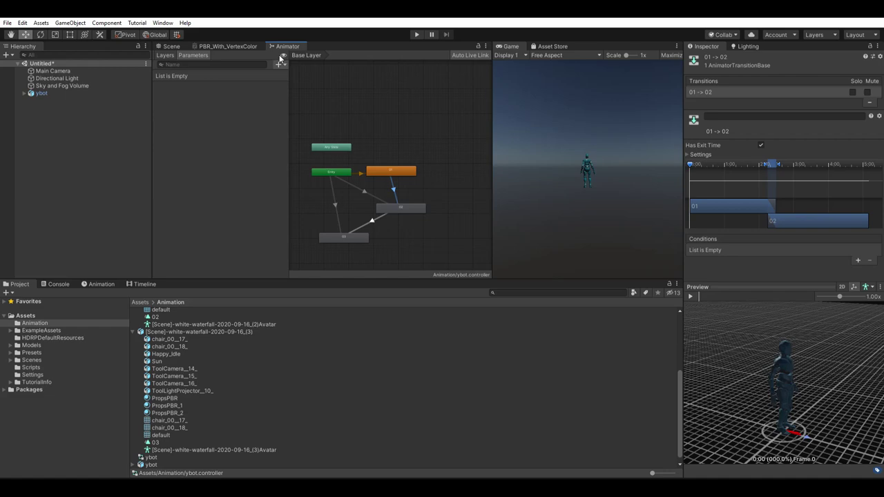
click(303, 82)
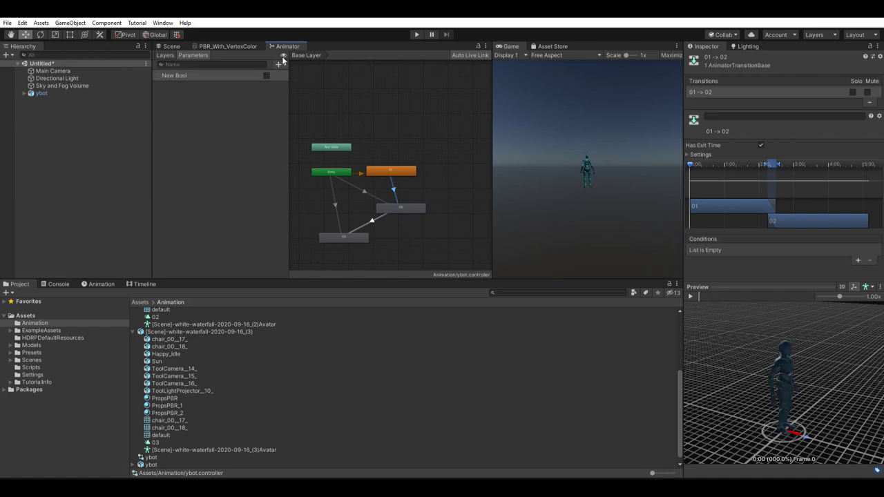
click(279, 64)
click(298, 87)
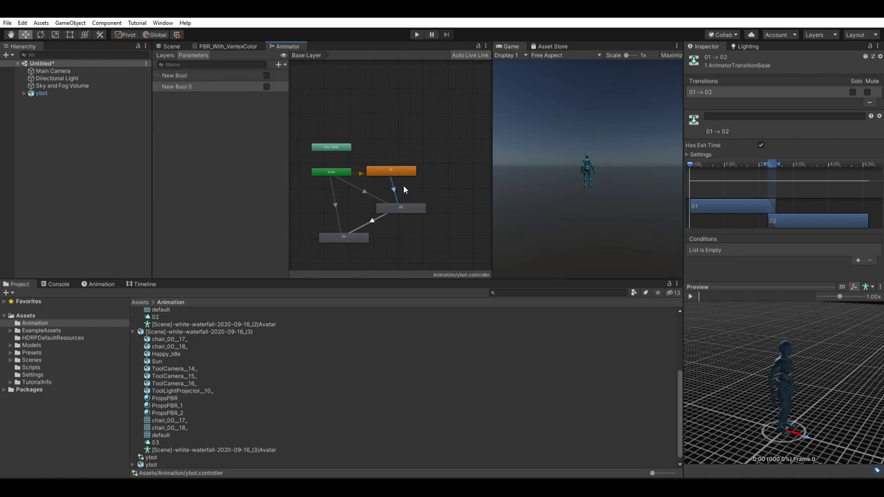
Add a New Bool true condition to the 01 -> 02 transition and a Bool condition to the 02 -> 03 transition.
click(858, 259)
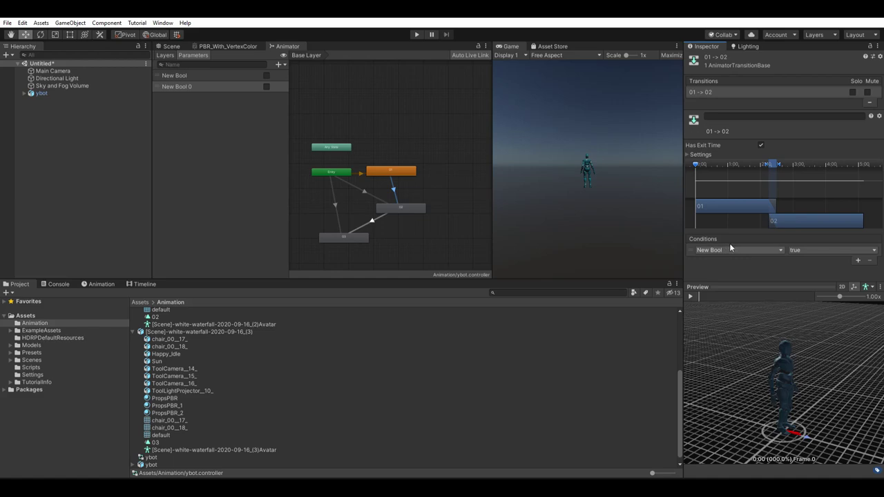
click(370, 217)
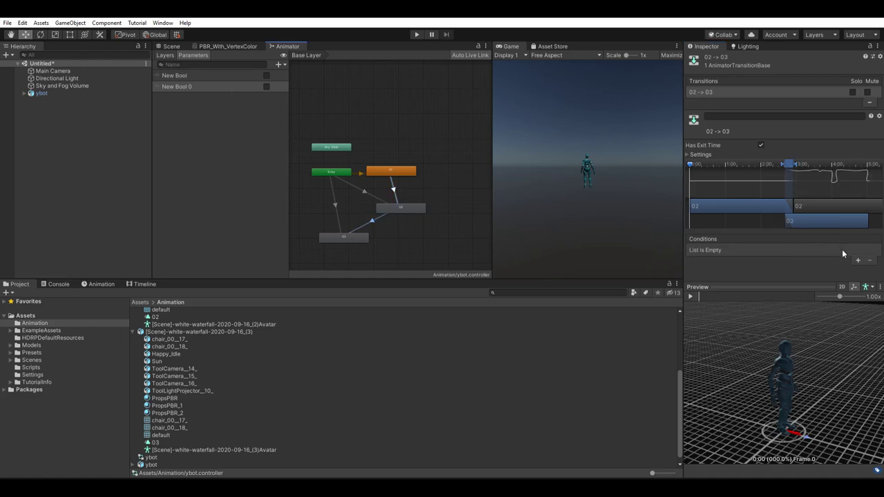
click(858, 259)
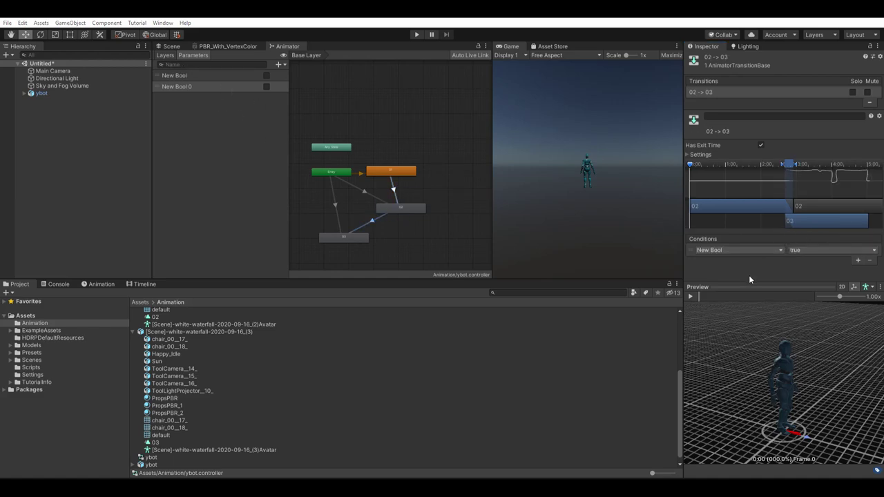
click(749, 250)
click(749, 261)
Enable Foot IK on states 01, 02 and 03, and check the import settings of animation clip 02.
click(413, 172)
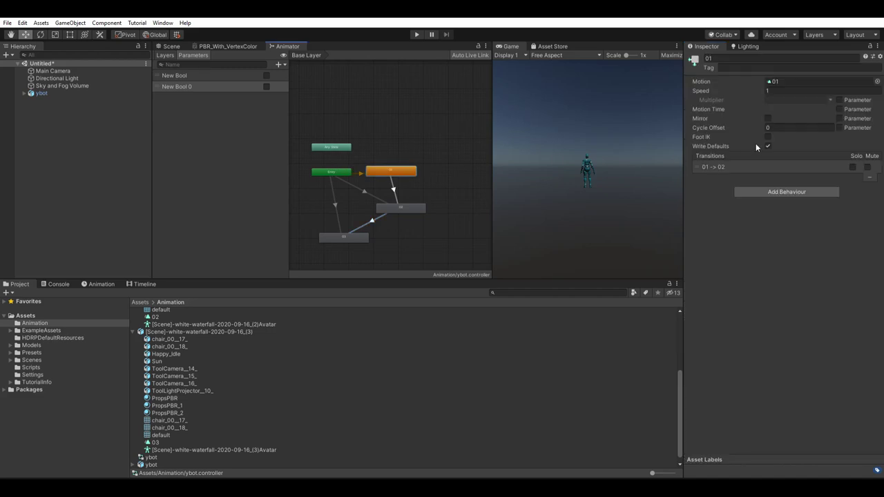
click(409, 206)
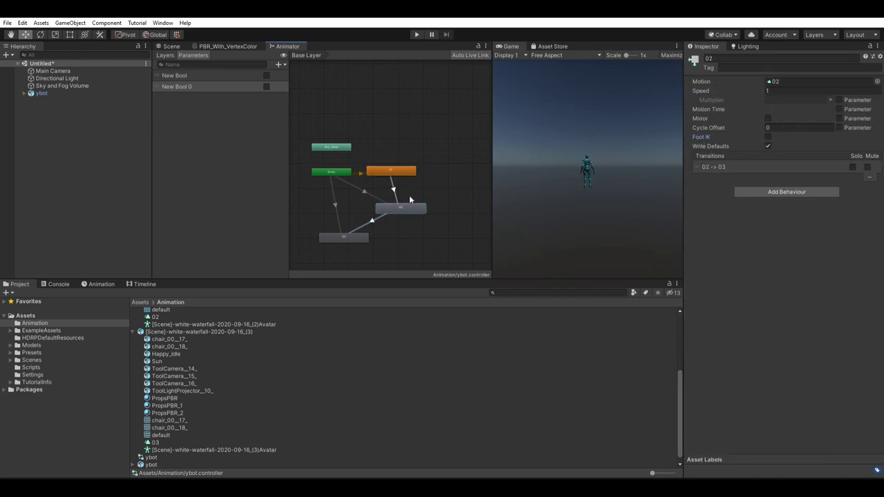
click(359, 236)
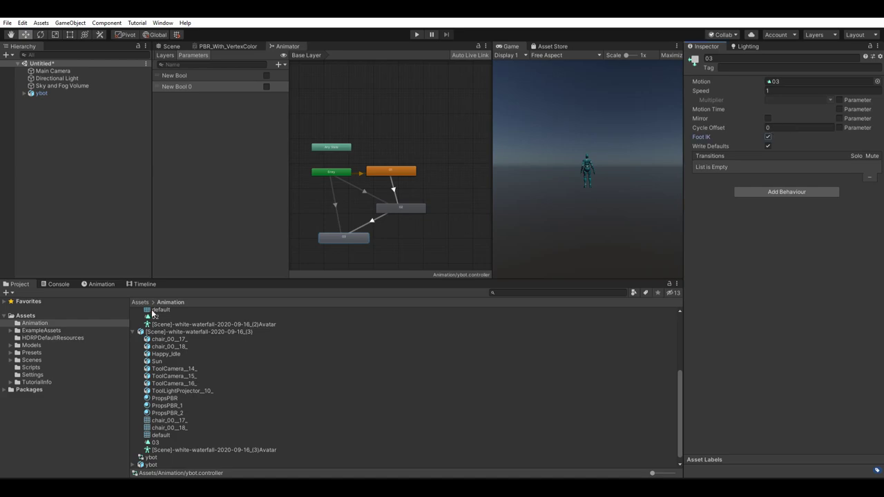
click(154, 316)
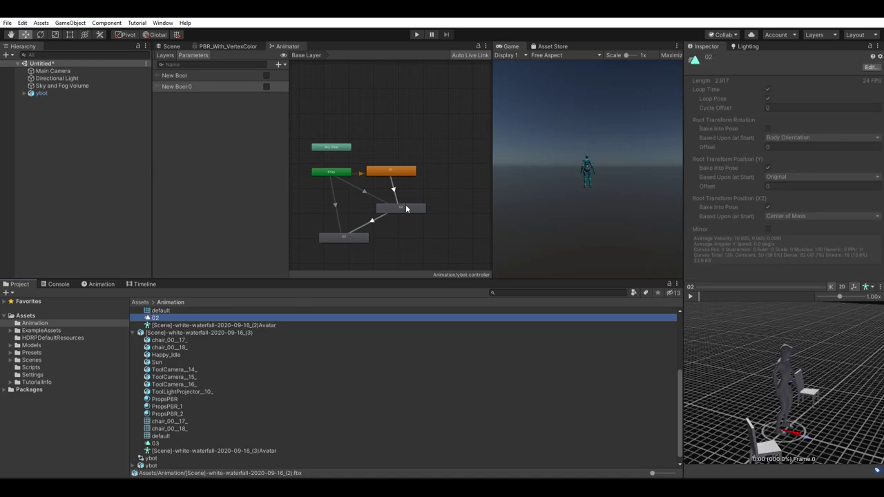
click(455, 180)
Switch to the Scene view, select the ybot character and enter play mode.
click(170, 46)
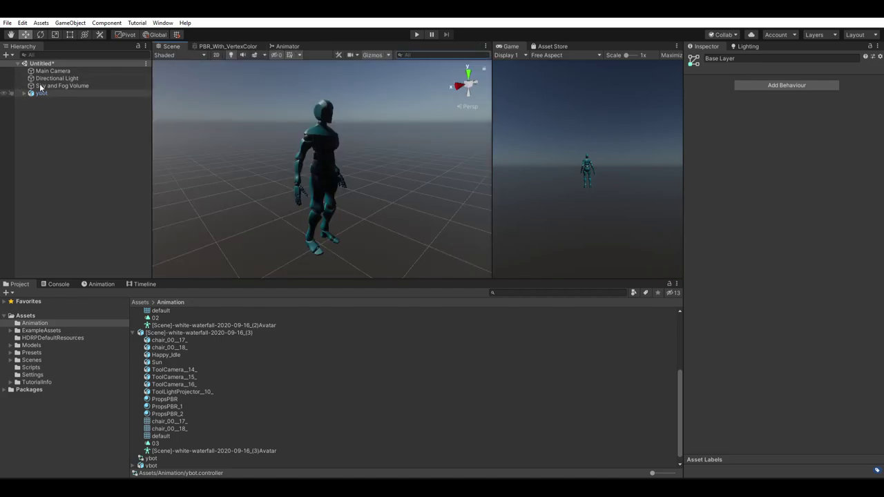
click(41, 92)
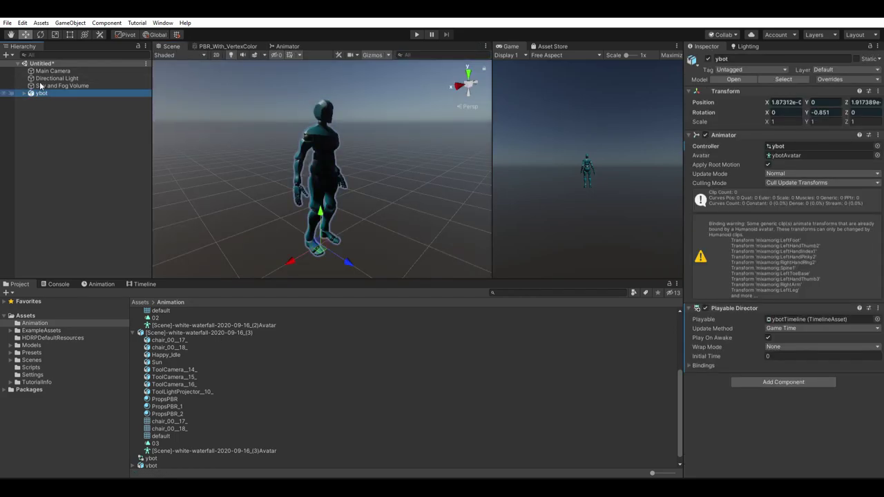
click(416, 34)
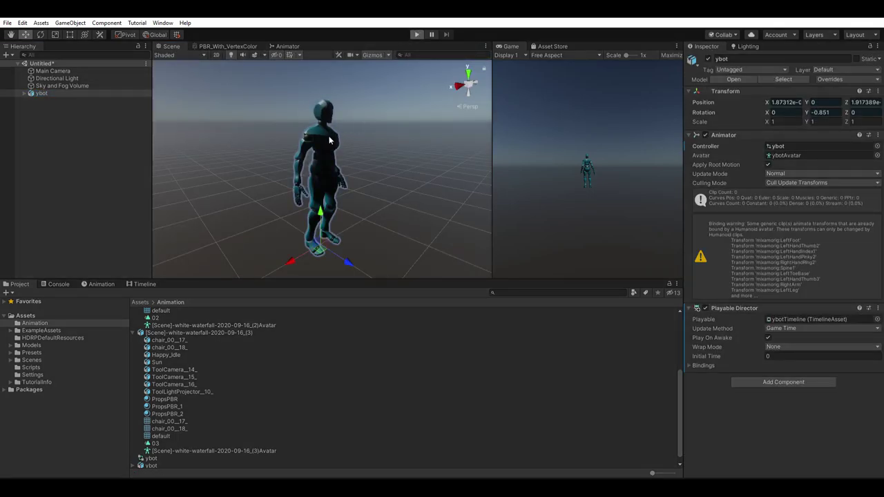
Dock the Animator window alongside the Game view and widen that area so the whole state graph fits beside the Scene view.
click(284, 45)
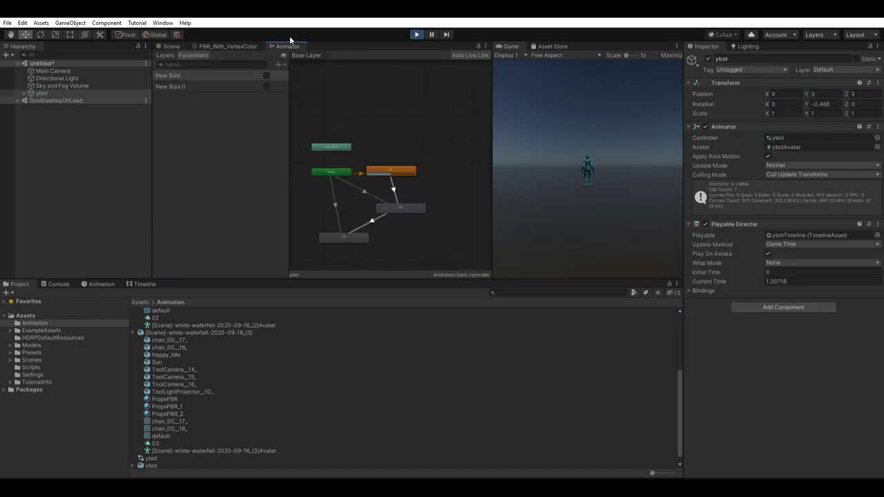
drag(522, 81, 518, 93)
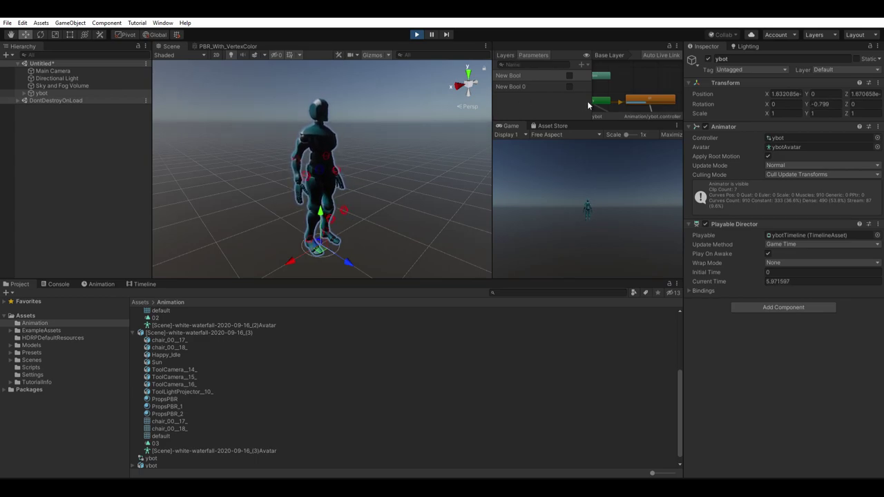
drag(550, 131, 549, 132)
drag(492, 138, 381, 138)
middle_drag(574, 87, 614, 102)
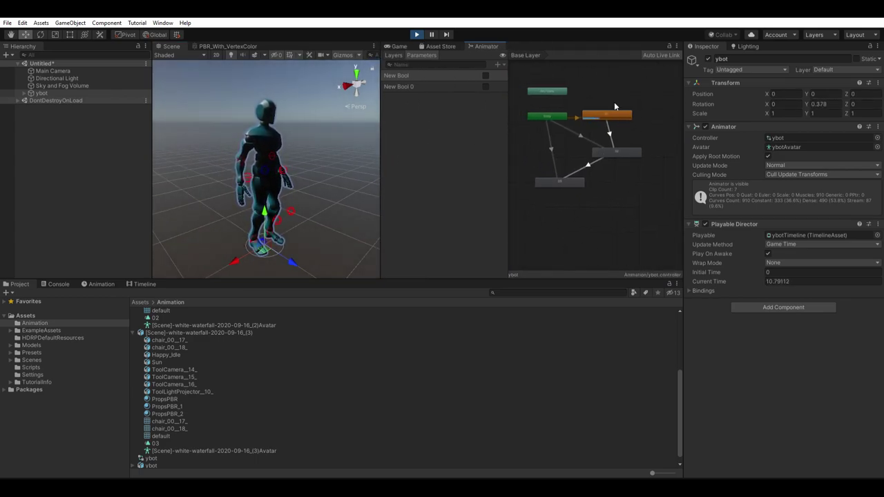
Toggle New Bool during play to test the state transitions, check state 03, and exit play mode.
click(485, 75)
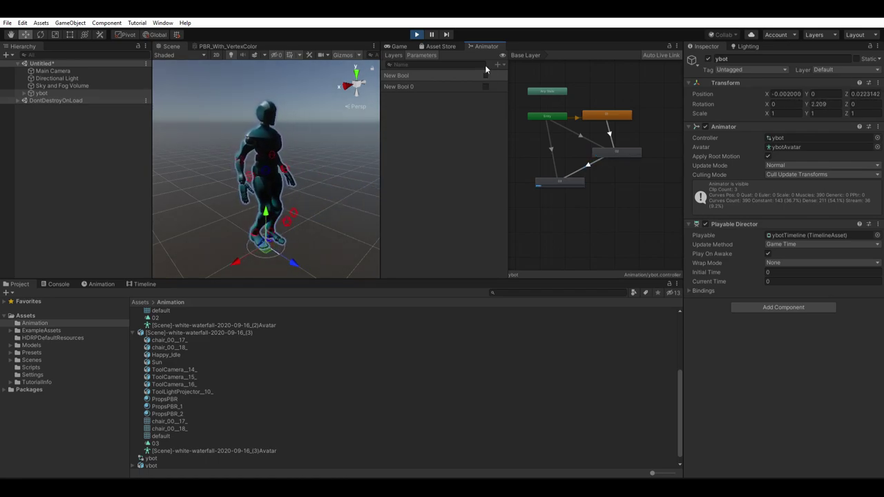
click(563, 181)
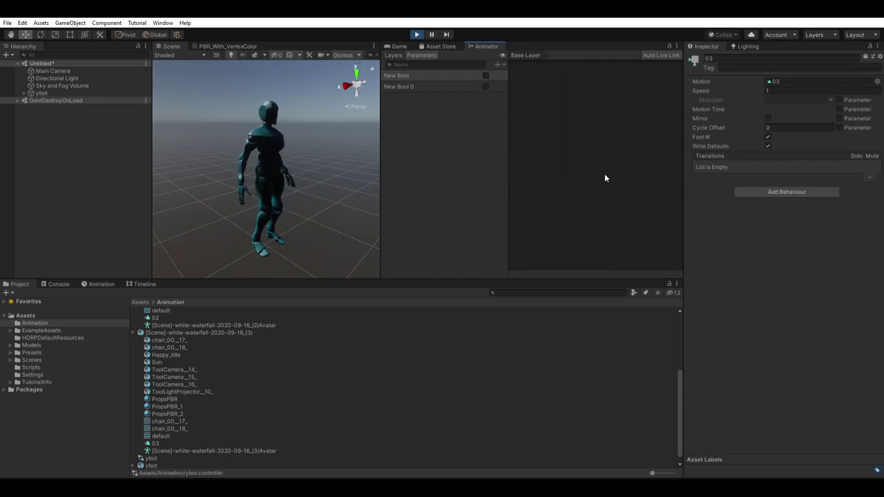
click(392, 54)
click(545, 73)
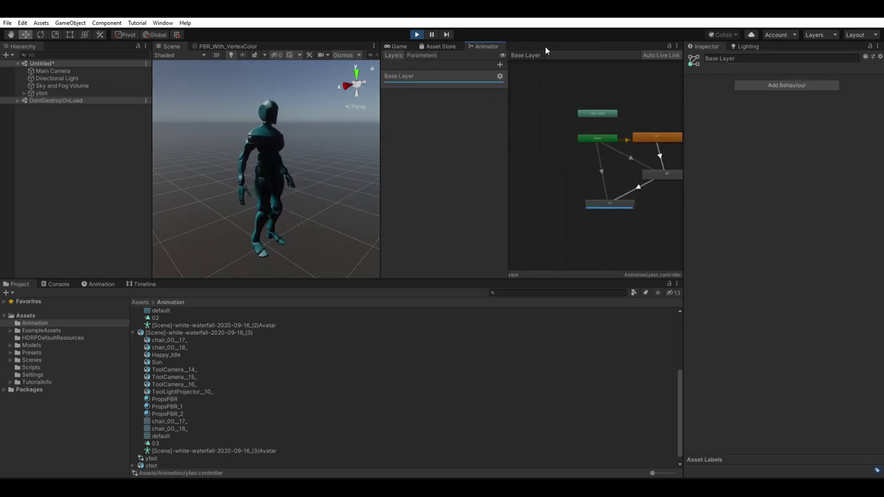
click(569, 204)
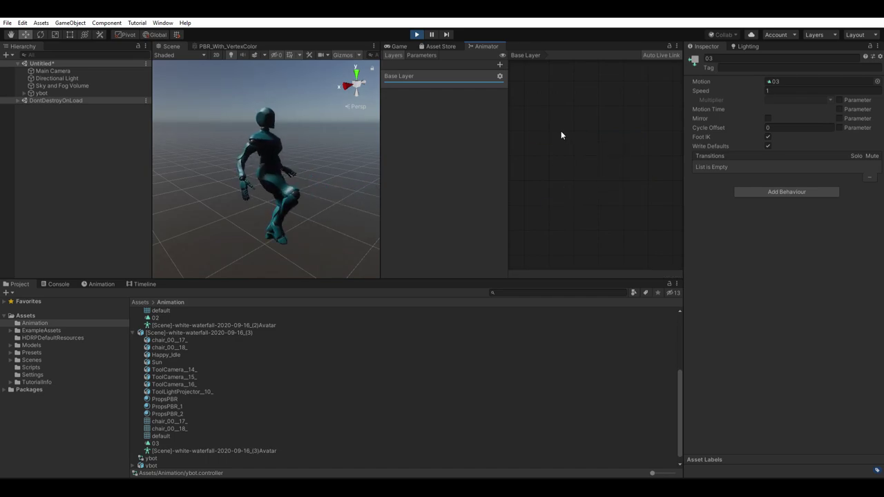
click(418, 33)
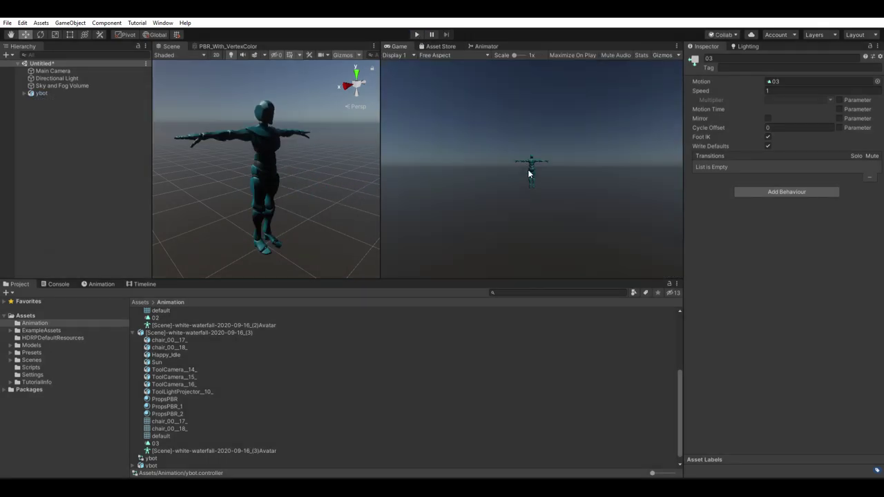
Add return transitions from 03 to 02 and from 02 to 01 in the Animator graph, and play the scene.
click(485, 46)
click(620, 174)
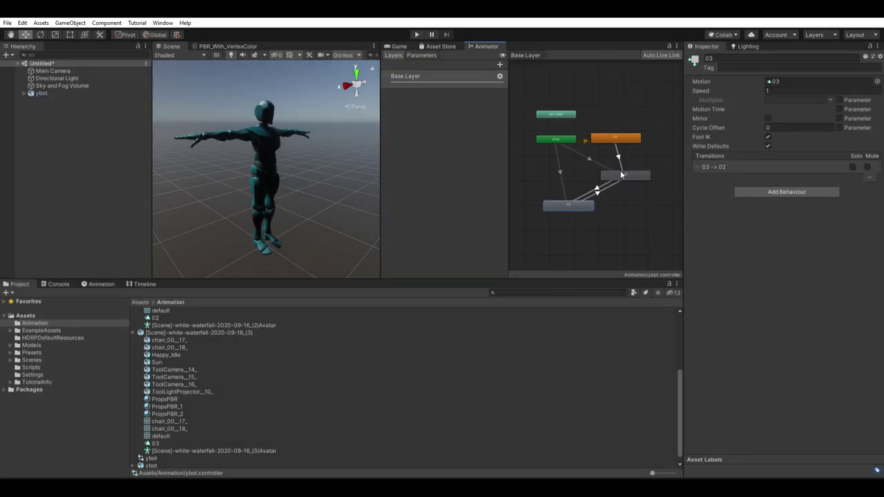
click(624, 174)
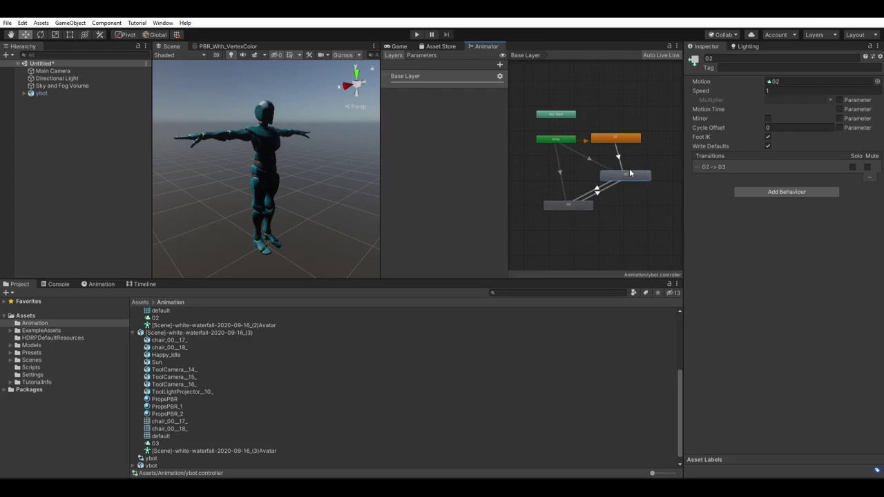
click(651, 132)
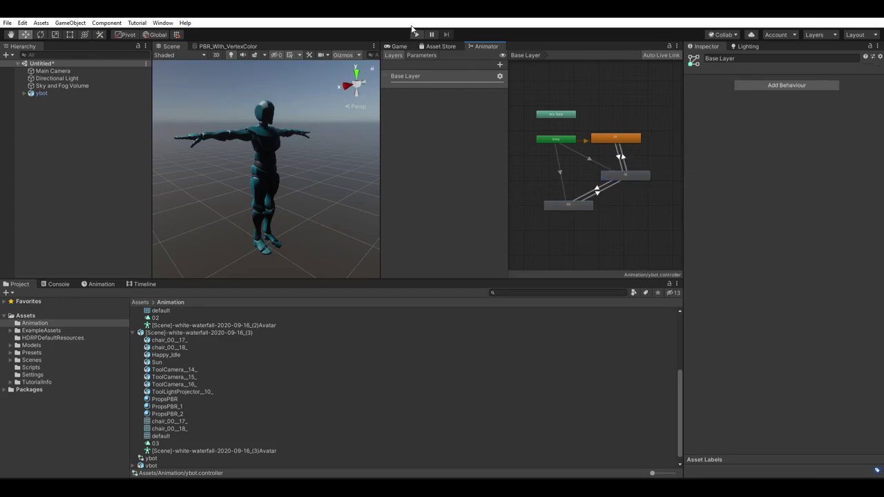
click(415, 33)
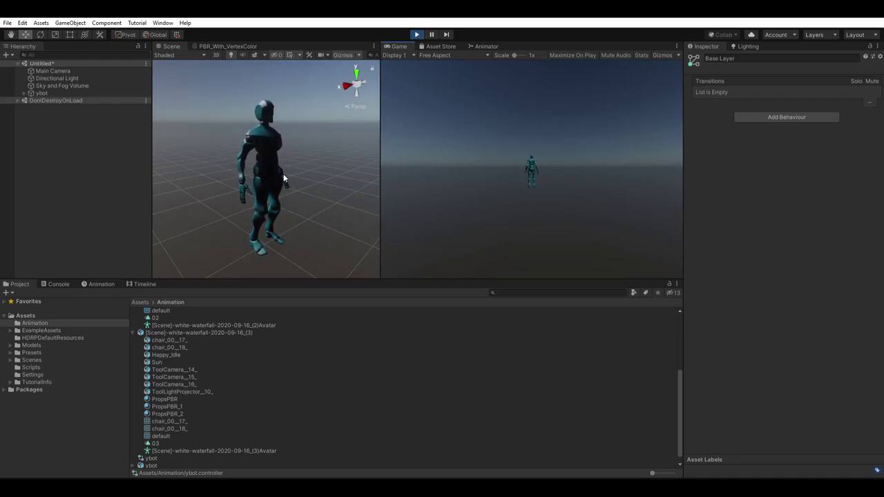
Collapse the expanded white-waterfall scene assets in the Animation folder, and resize the panels to enlarge the Scene and Game views.
click(133, 332)
click(132, 318)
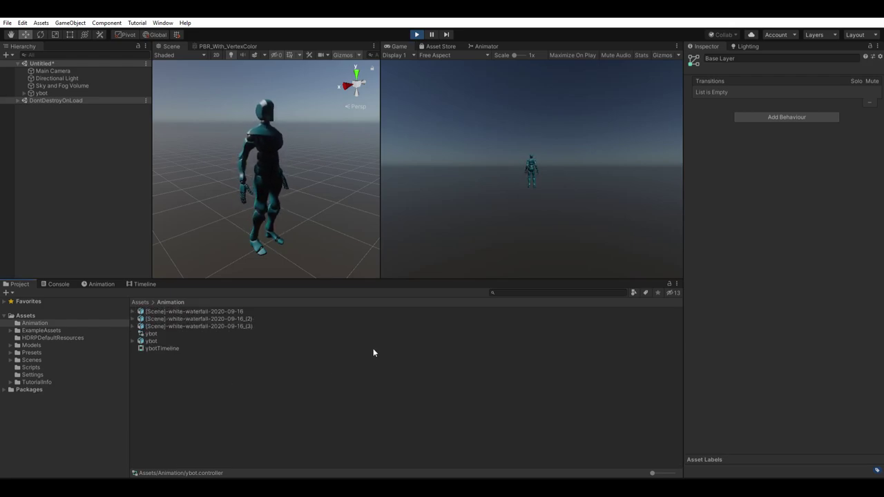
drag(426, 278, 420, 312)
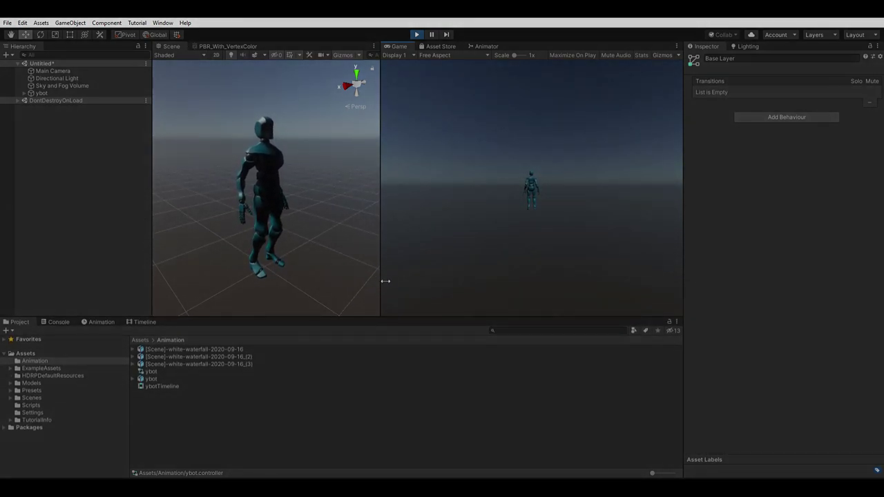
drag(381, 281, 430, 290)
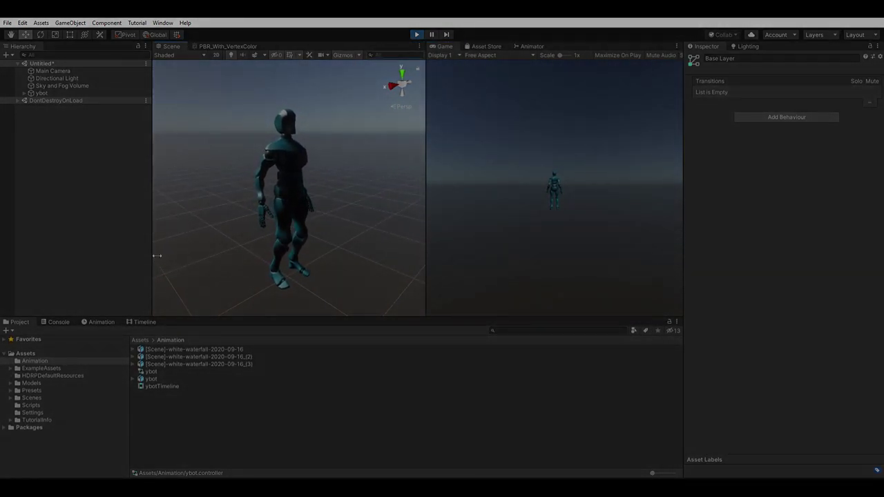
drag(152, 253, 129, 246)
drag(430, 249, 408, 249)
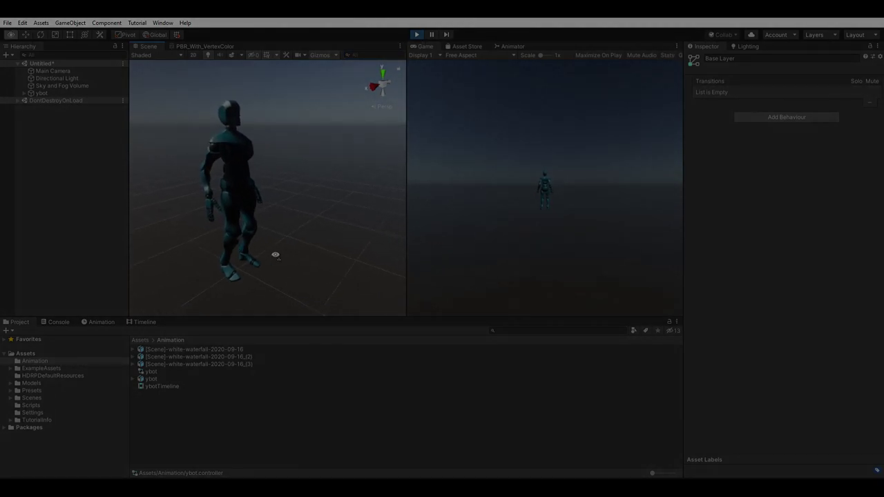